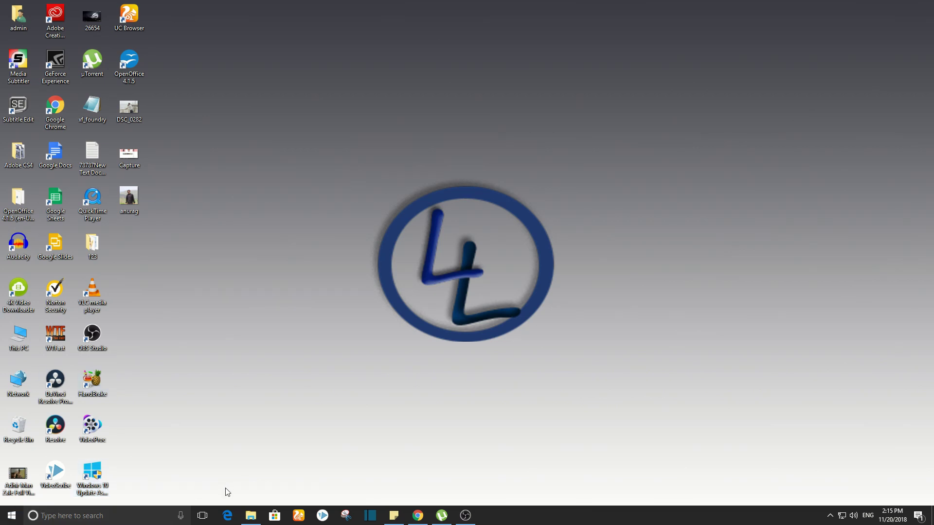
# Launch Shotcut from the taskbar and show the Playlist panel instead of the export presets.
pyautogui.click(380, 520)
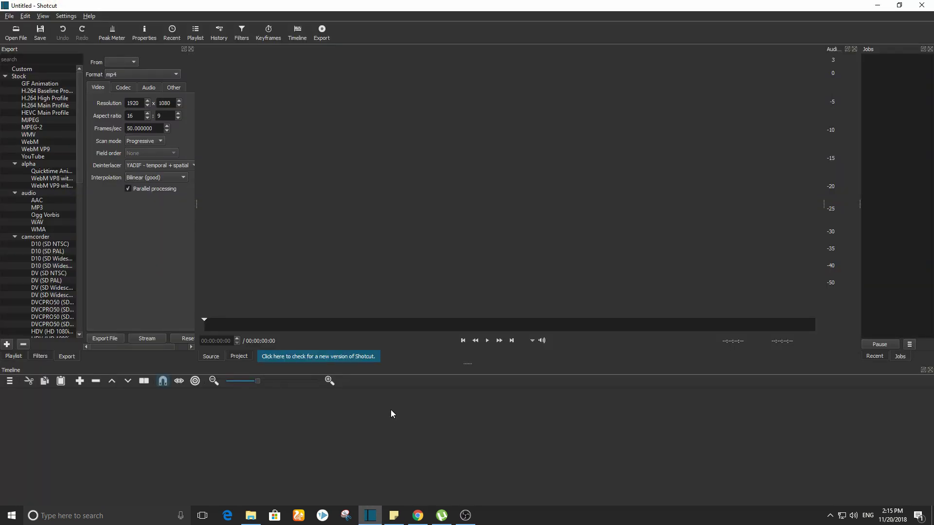
pyautogui.click(203, 34)
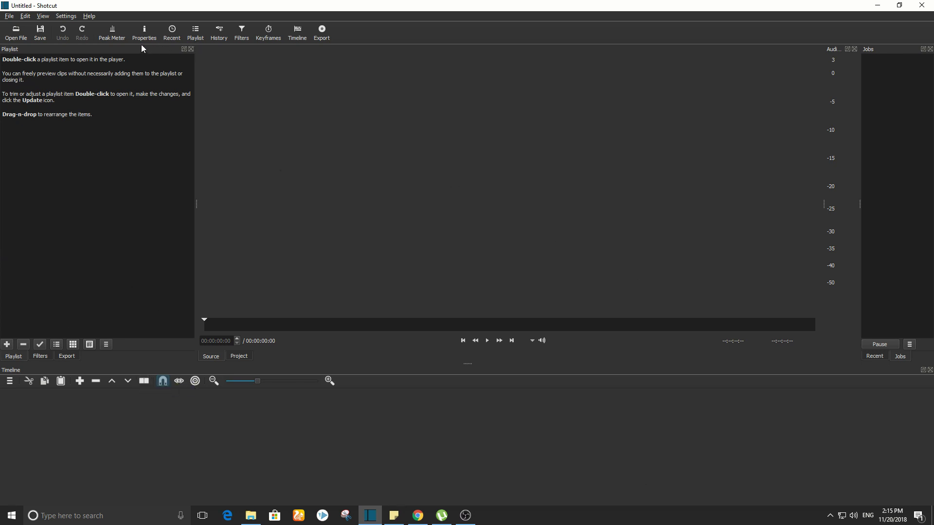
# Restore Shotcut's default panel layout and maximize the window.
pyautogui.click(43, 16)
pyautogui.moveTo(82, 27)
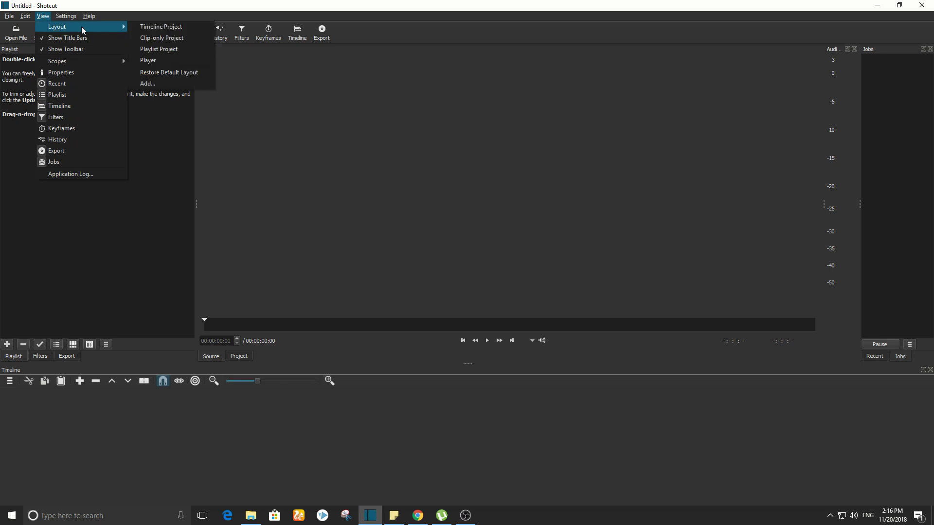
pyautogui.click(199, 72)
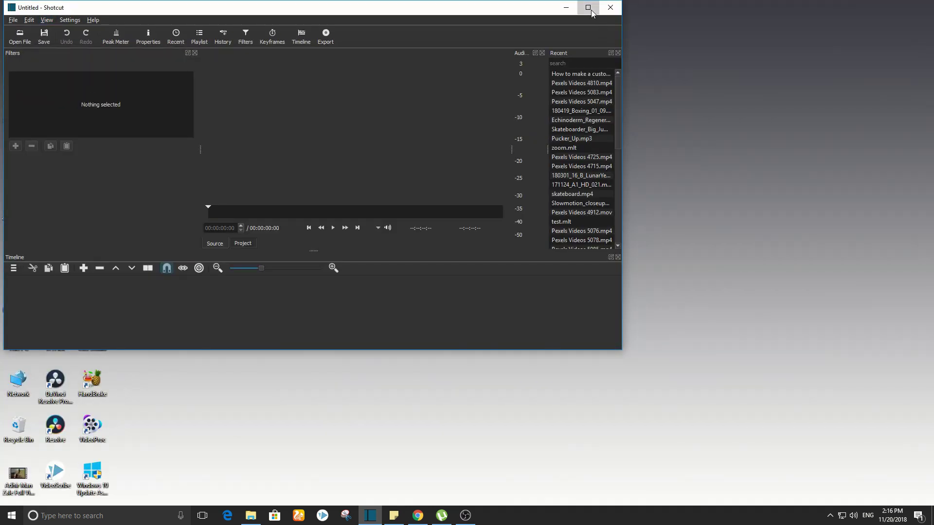
pyautogui.click(588, 8)
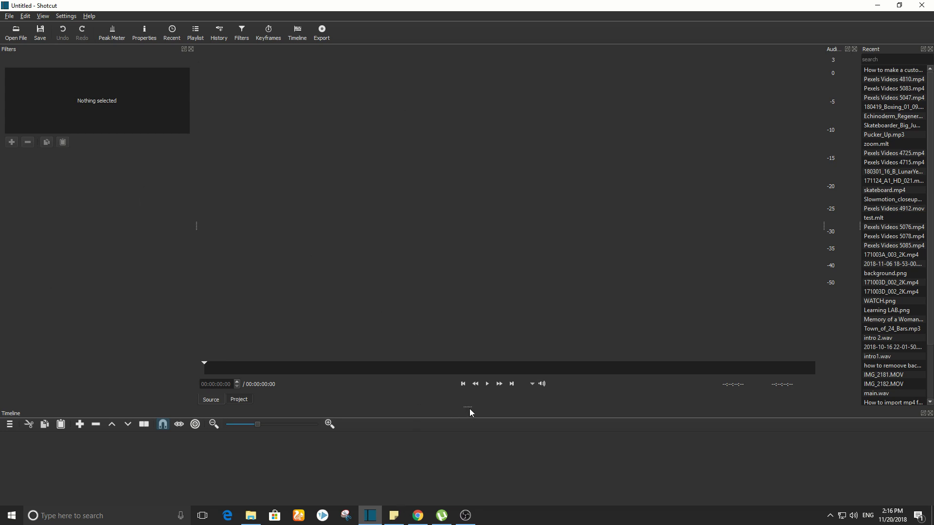
# Enlarge the timeline, show the Playlist, and open the shotcut crash course folder in File Explorer.
pyautogui.moveTo(469, 405); pyautogui.dragTo(446, 299)
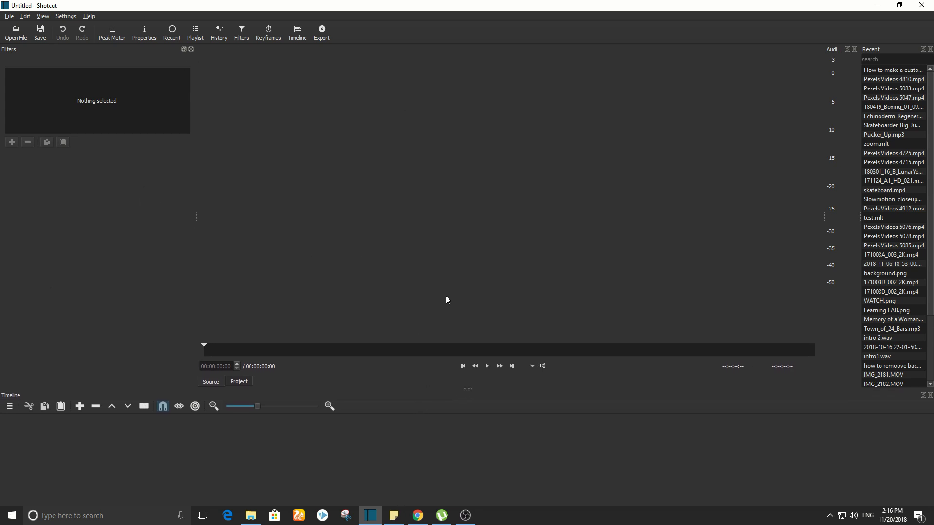
pyautogui.moveTo(472, 388); pyautogui.dragTo(474, 357)
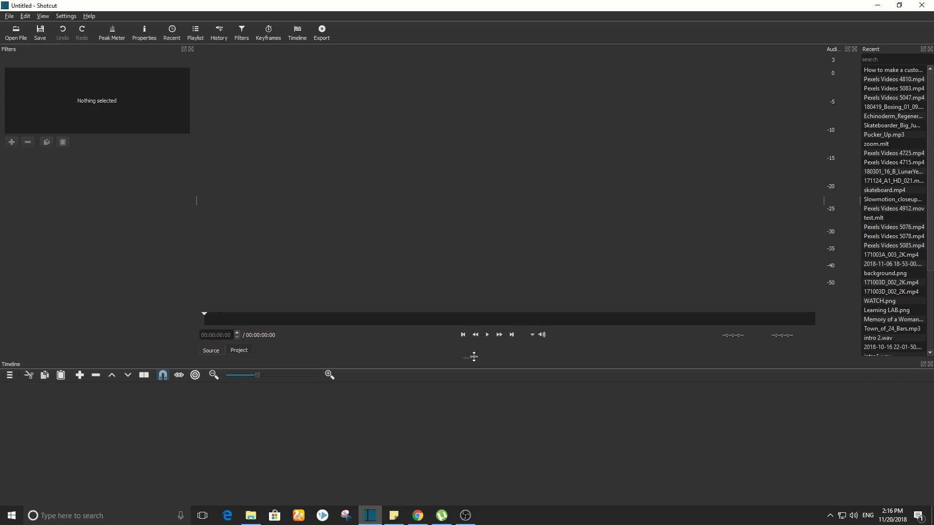
pyautogui.click(198, 34)
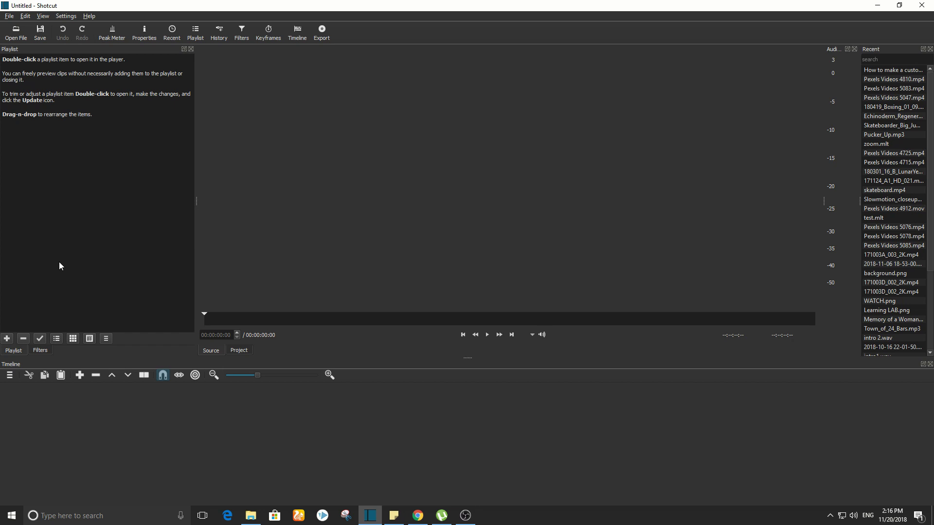
pyautogui.click(251, 515)
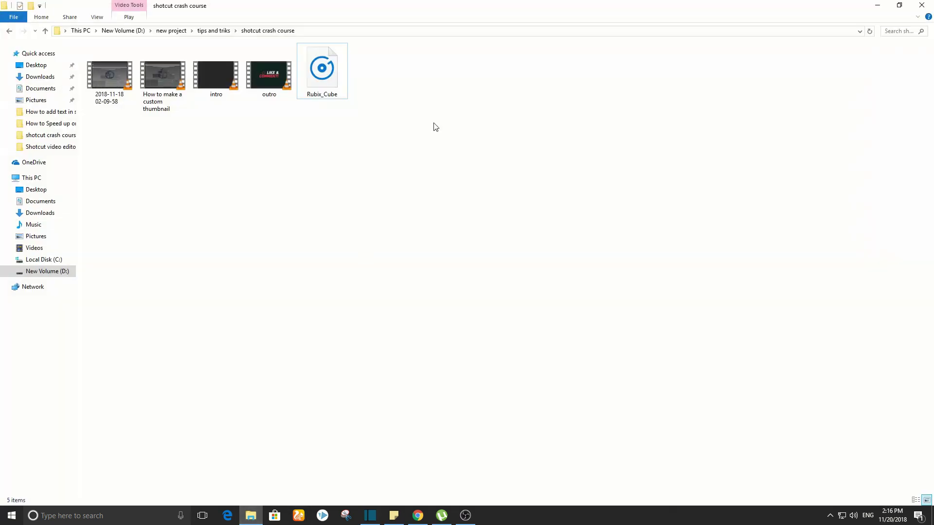
pyautogui.click(900, 5)
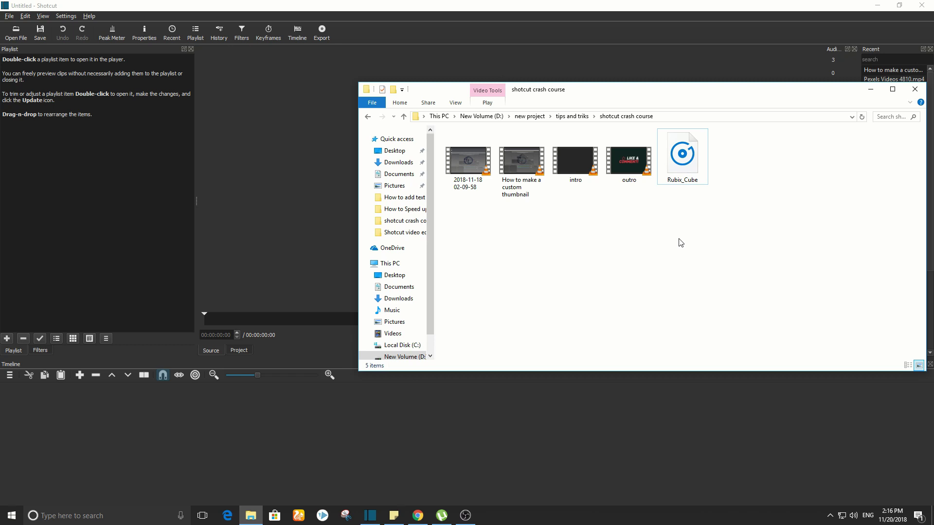
pyautogui.click(629, 161)
pyautogui.keyDown('ctrl'); pyautogui.click(575, 161); pyautogui.keyUp('ctrl')
pyautogui.keyDown('ctrl'); pyautogui.click(477, 172); pyautogui.keyUp('ctrl')
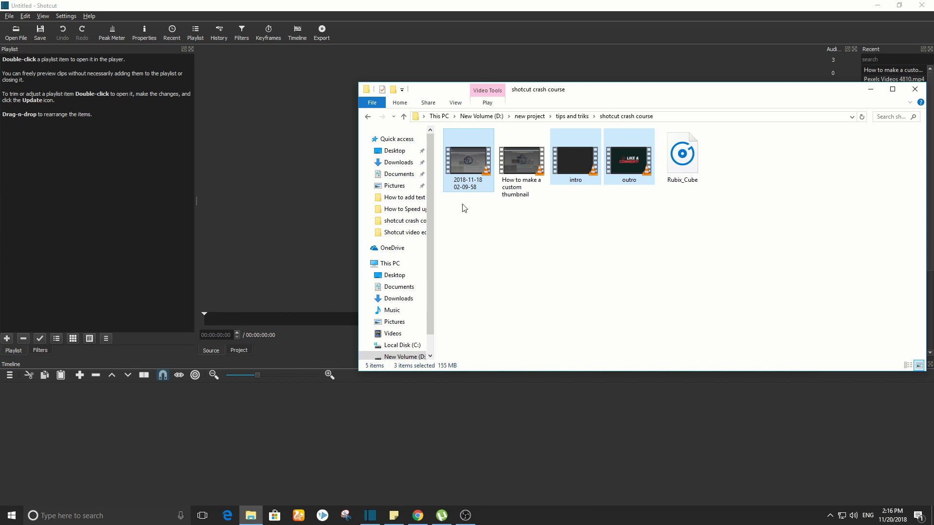
pyautogui.moveTo(466, 163)
pyautogui.mouseDown()
pyautogui.moveTo(483, 263)
pyautogui.moveTo(117, 169)
pyautogui.mouseUp()
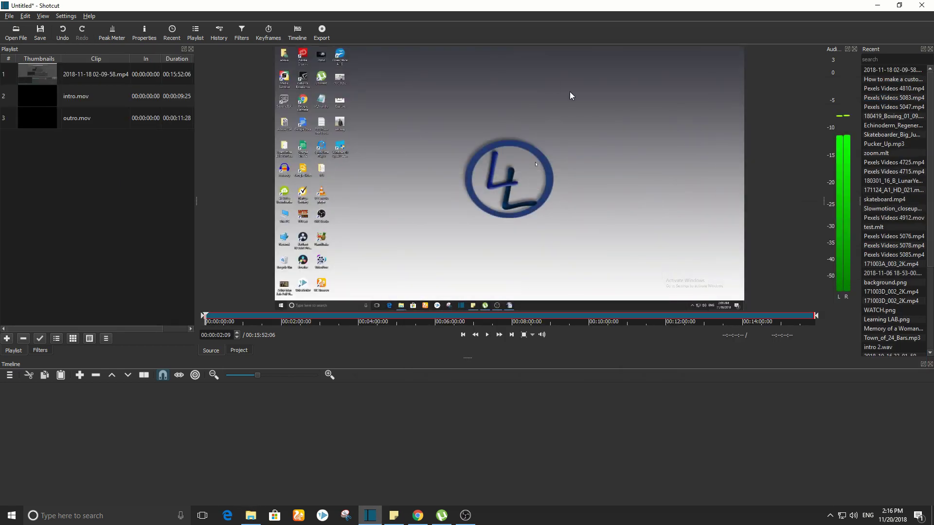
# Stop the recording preview and turn the player volume down to -70 dB.
pyautogui.click(486, 336)
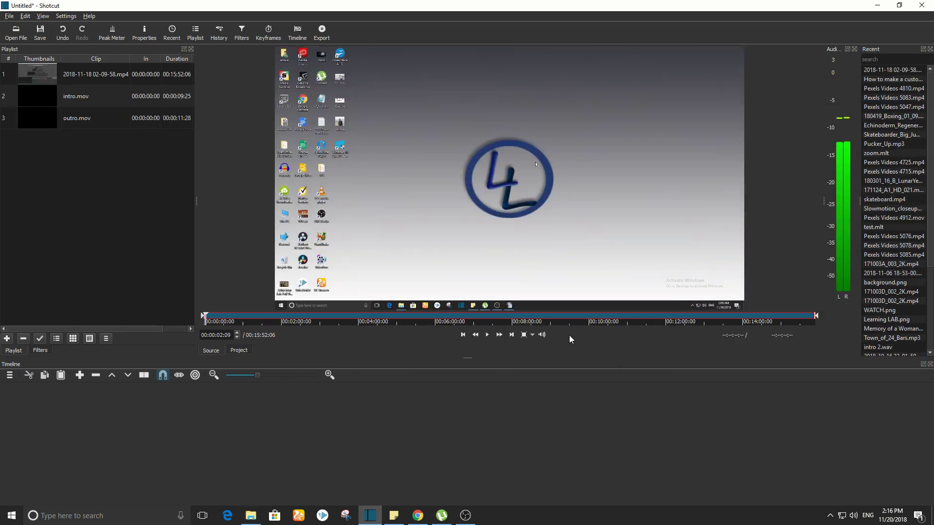
pyautogui.click(542, 335)
pyautogui.moveTo(548, 187); pyautogui.dragTo(555, 343)
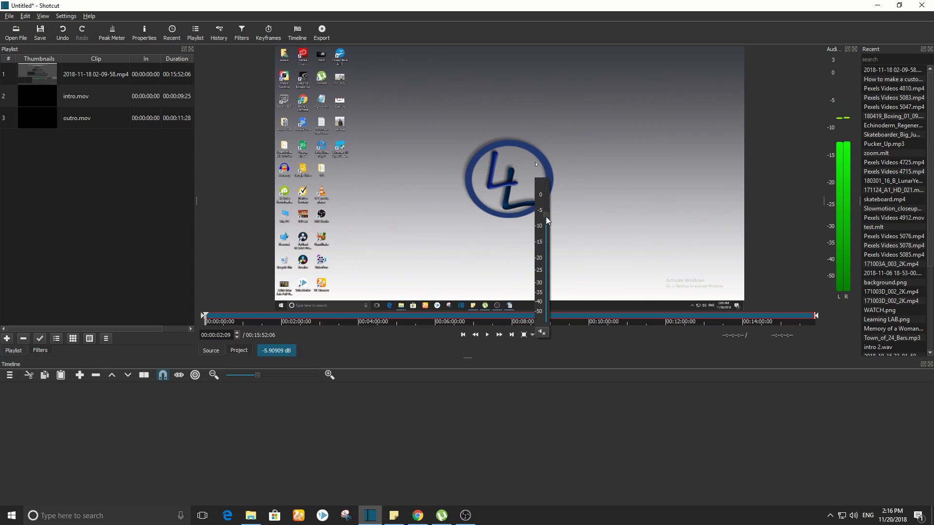
pyautogui.click(587, 341)
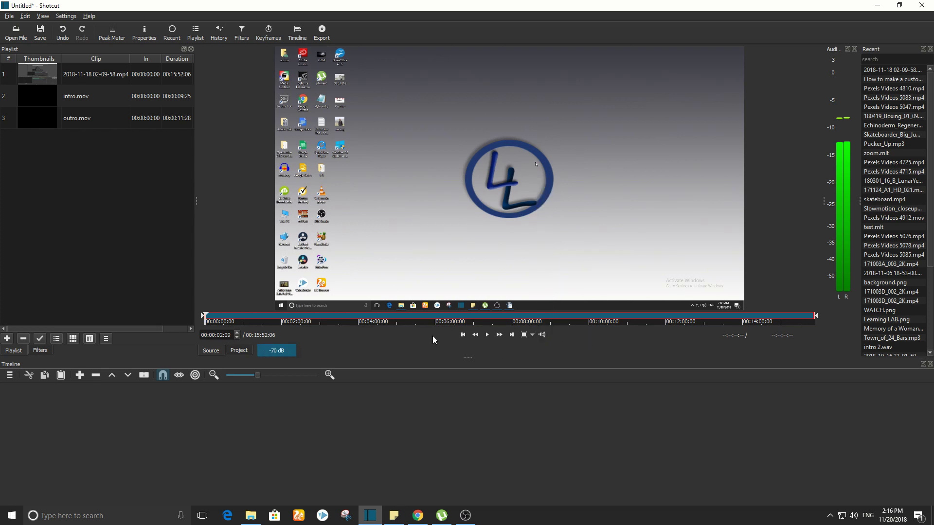
pyautogui.click(485, 336)
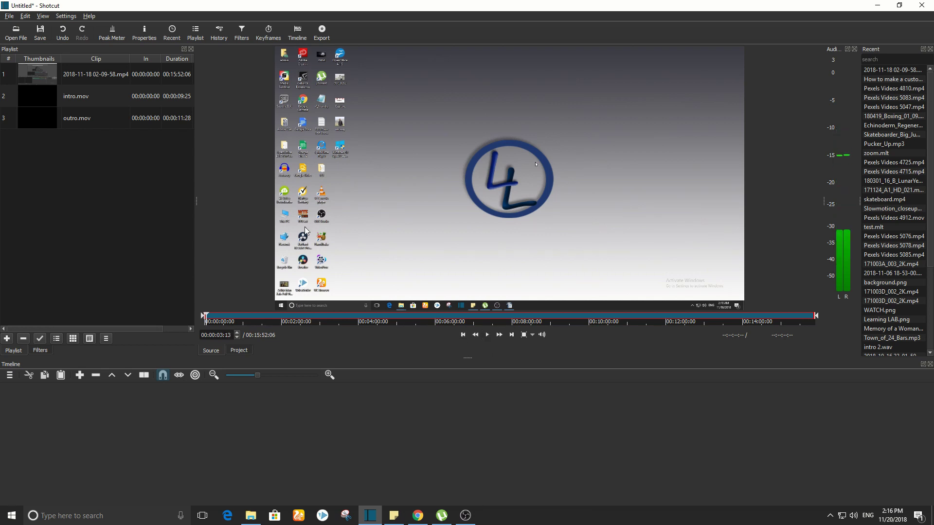
# Preview intro.mov and then outro.mov in the source player.
pyautogui.click(100, 94)
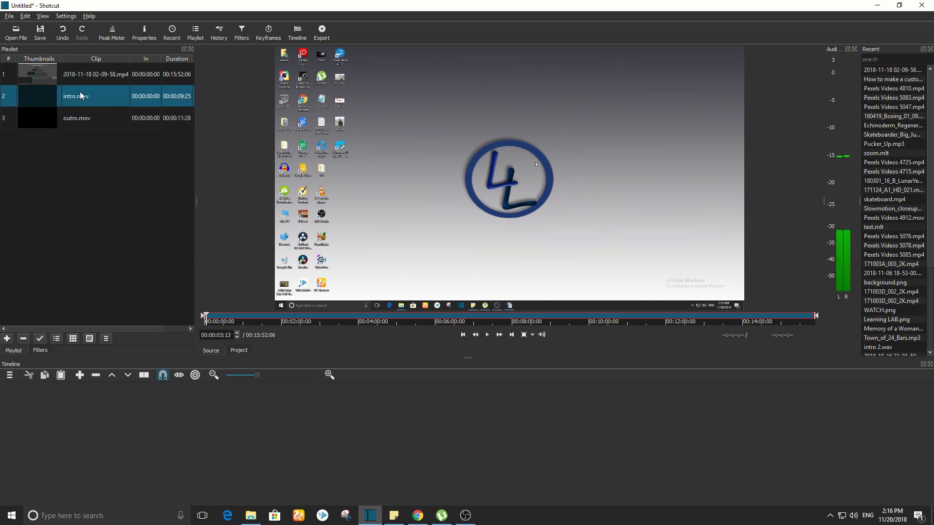
pyautogui.doubleClick(81, 95)
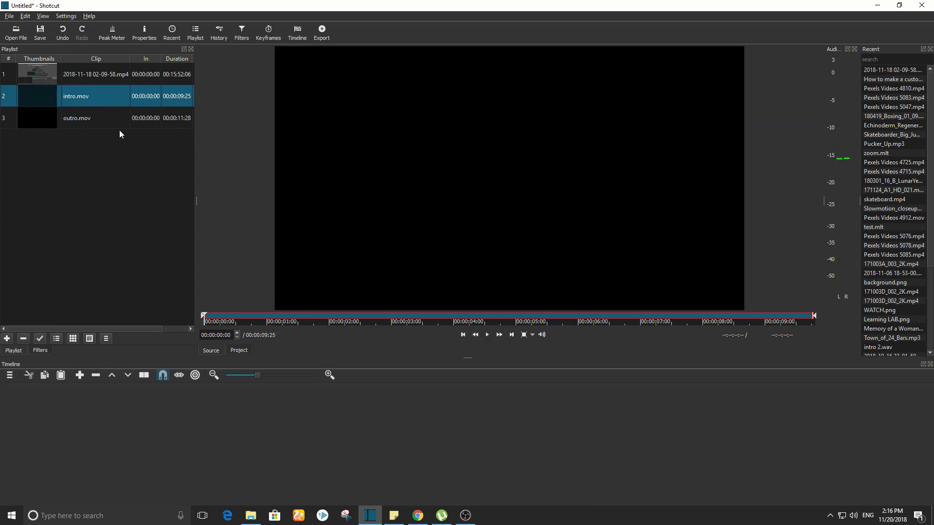
pyautogui.click(487, 336)
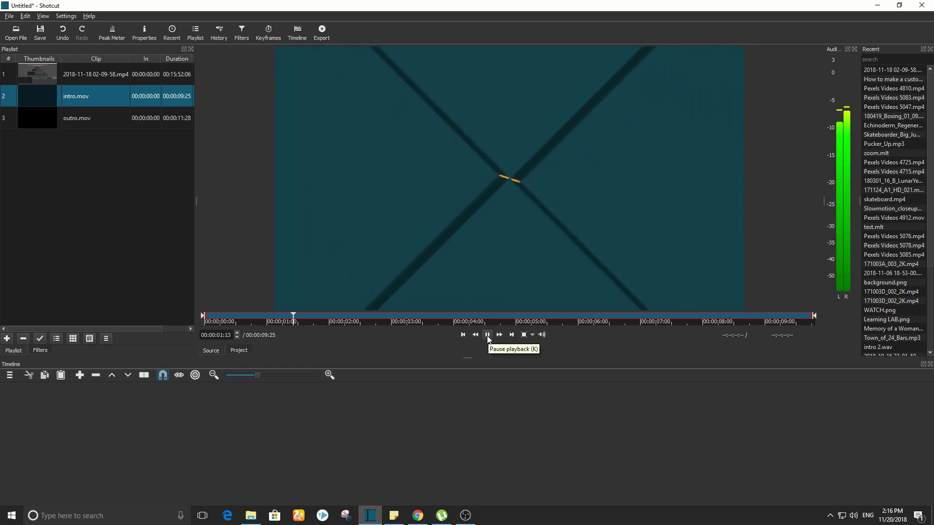
pyautogui.click(487, 334)
pyautogui.click(68, 121)
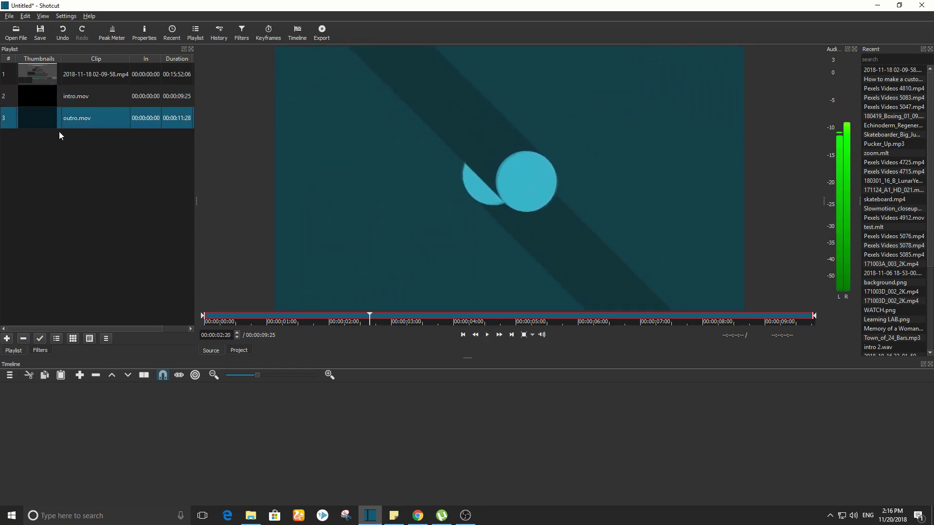
pyautogui.doubleClick(68, 120)
pyautogui.click(489, 334)
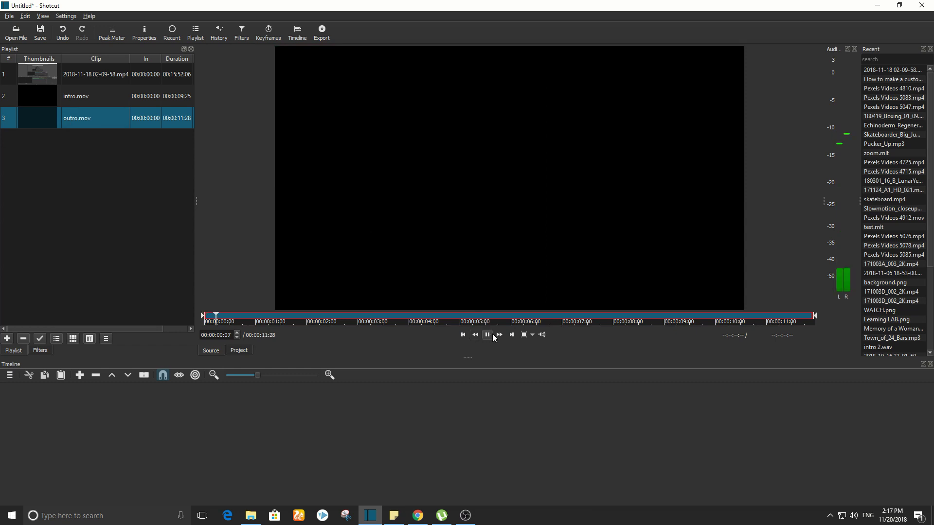
pyautogui.click(486, 334)
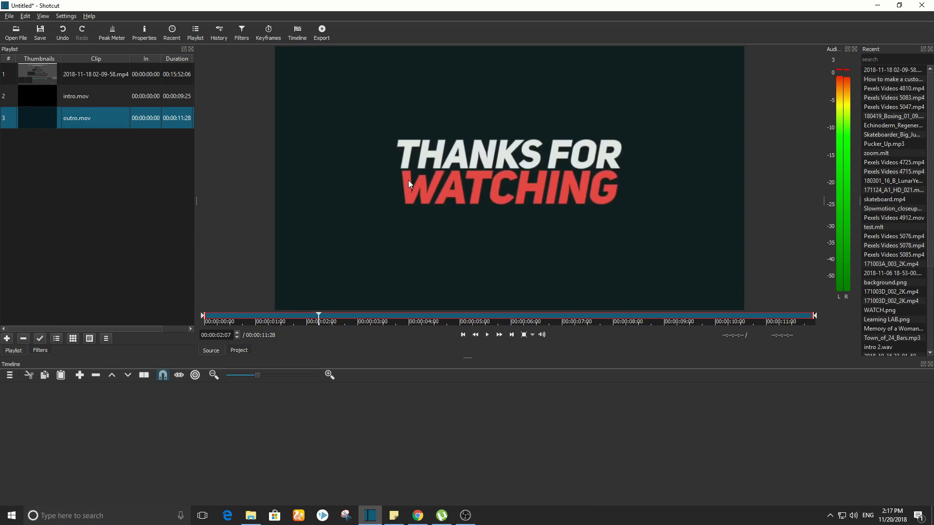
# Undo two outro.mov placements and drop intro.mov at the start of track V1.
pyautogui.moveTo(389, 97); pyautogui.dragTo(210, 414)
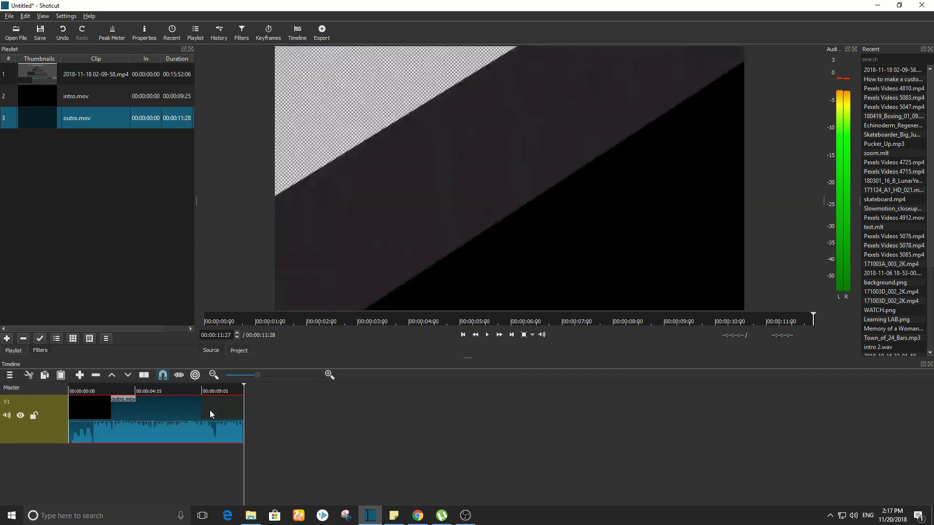
pyautogui.hotkey('ctrl', 'z')
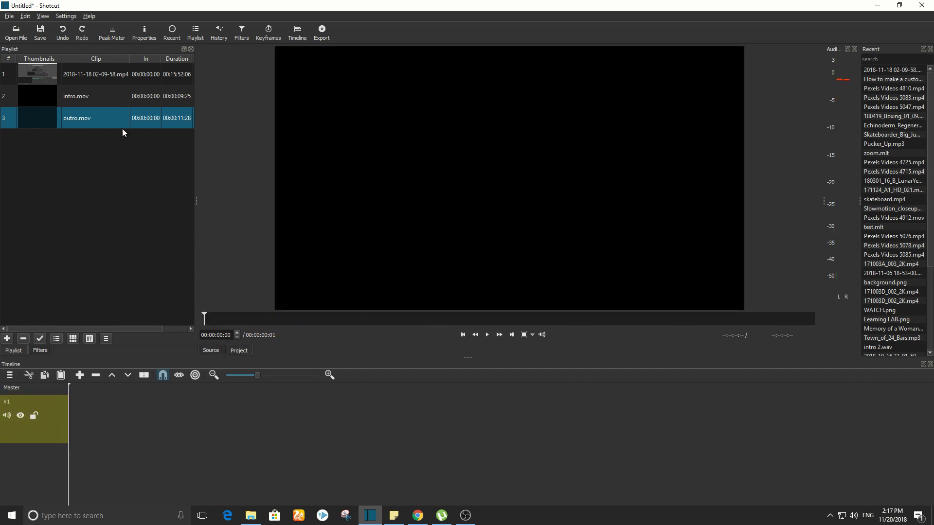
pyautogui.moveTo(123, 126); pyautogui.dragTo(224, 453)
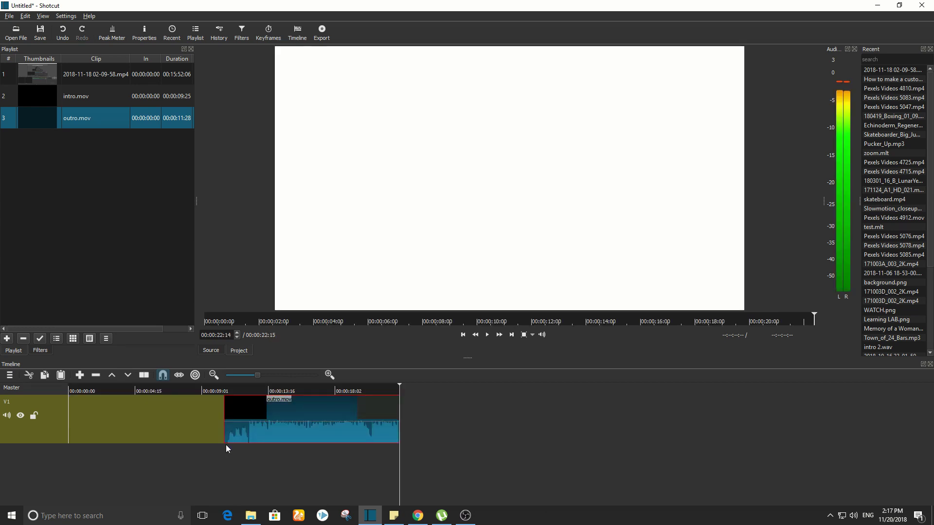
pyautogui.hotkey('ctrl', 'z')
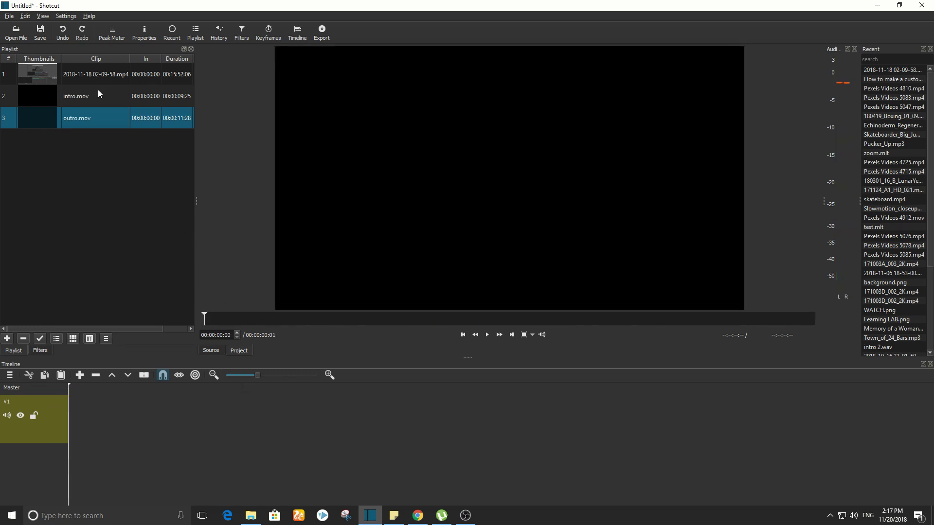
pyautogui.moveTo(95, 96)
pyautogui.mouseDown()
pyautogui.moveTo(381, 444)
pyautogui.moveTo(223, 418)
pyautogui.moveTo(88, 425)
pyautogui.moveTo(77, 402)
pyautogui.mouseUp()
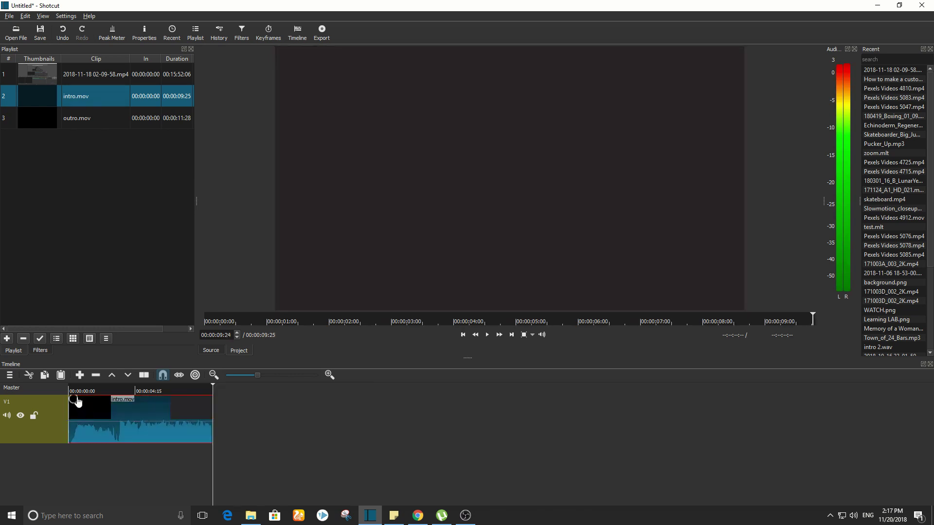
# Play the intro from the start and stop the playhead at 00:00:04:29.
pyautogui.click(73, 394)
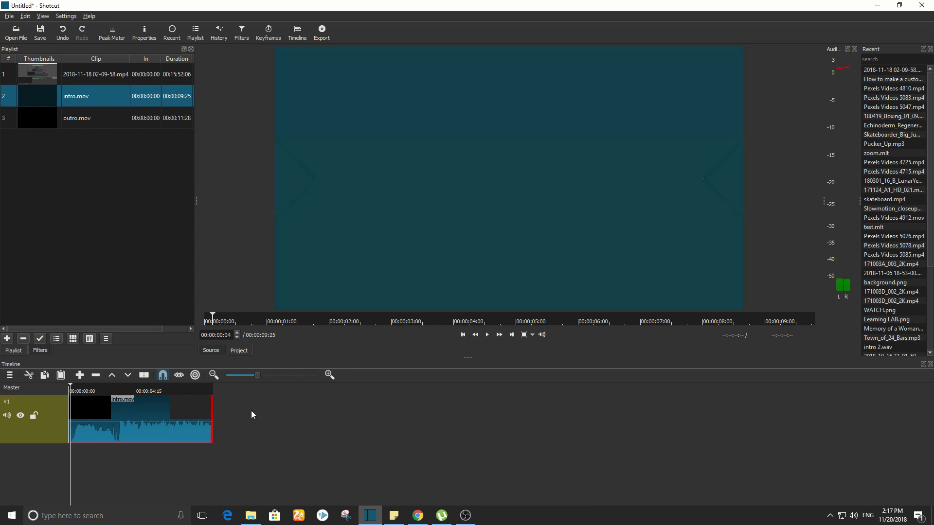
pyautogui.click(487, 334)
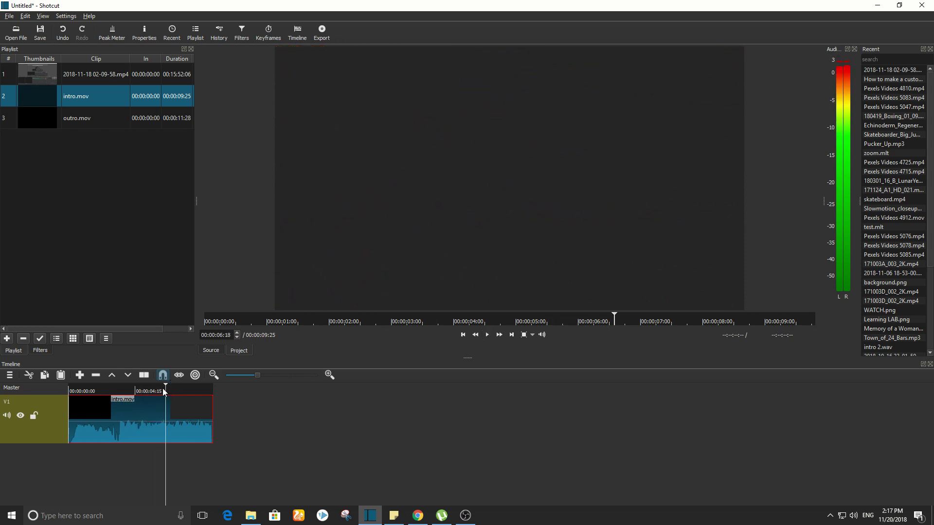
pyautogui.press('Home')
pyautogui.press('space')
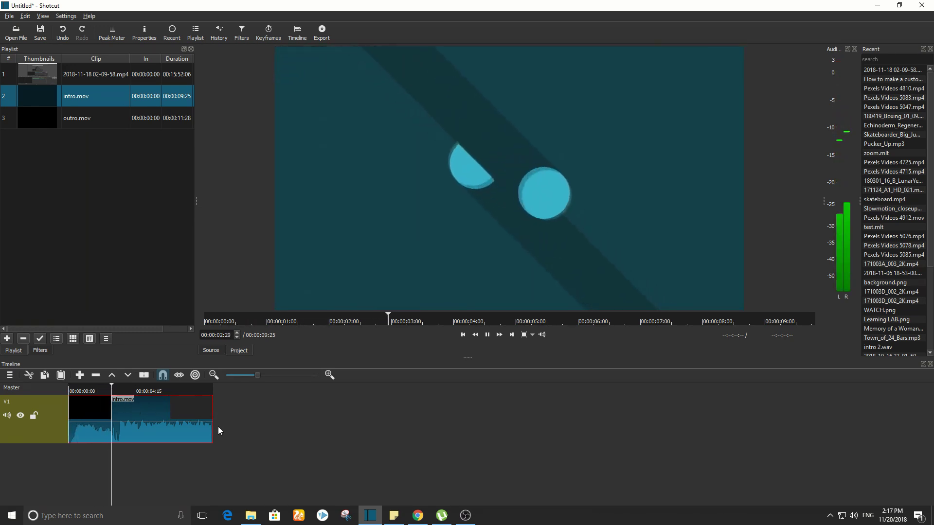
pyautogui.press('space')
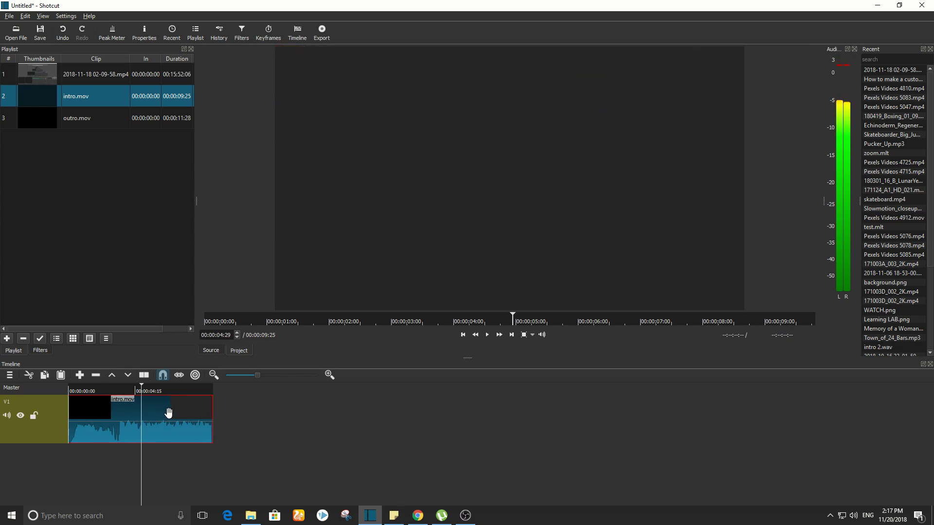
# Split intro.mov at the playhead, delete its second half, and replay the trimmed intro.
pyautogui.click(144, 375)
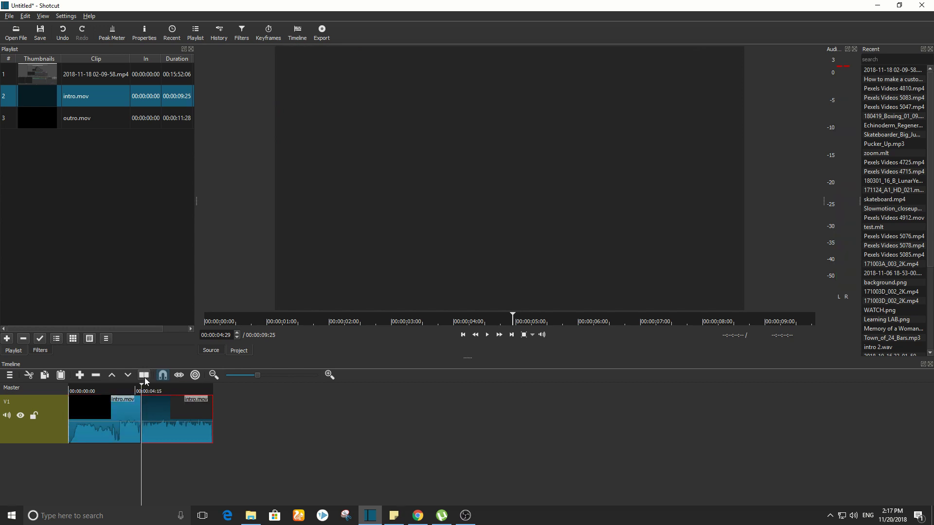
pyautogui.moveTo(138, 391); pyautogui.dragTo(70, 399)
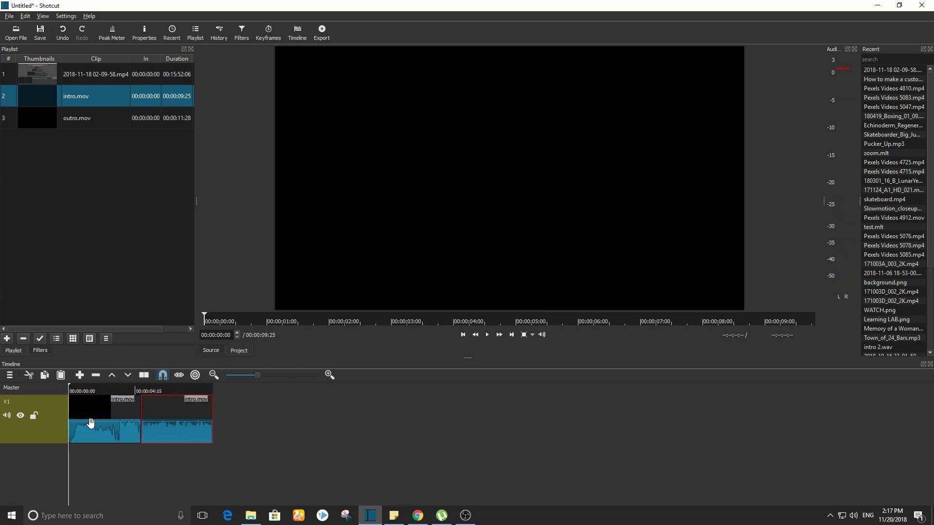
pyautogui.click(213, 389)
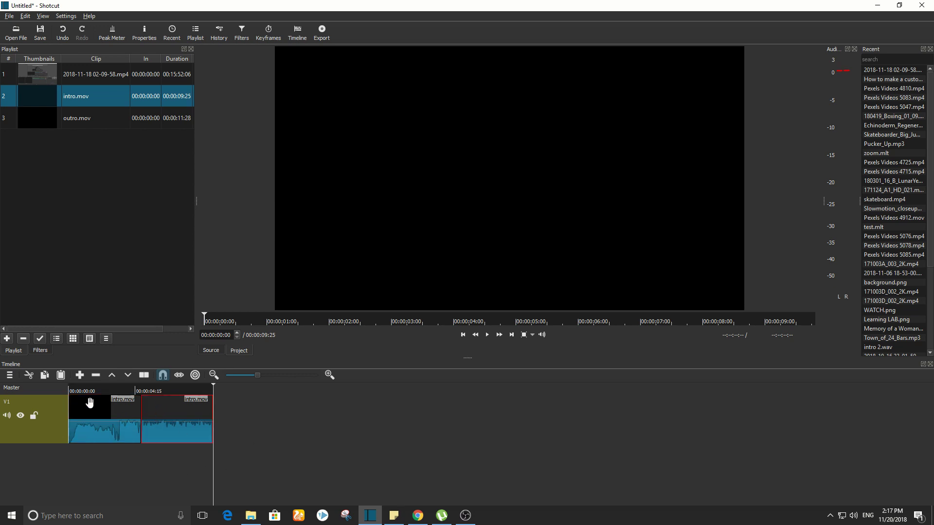
pyautogui.moveTo(219, 385); pyautogui.dragTo(134, 391)
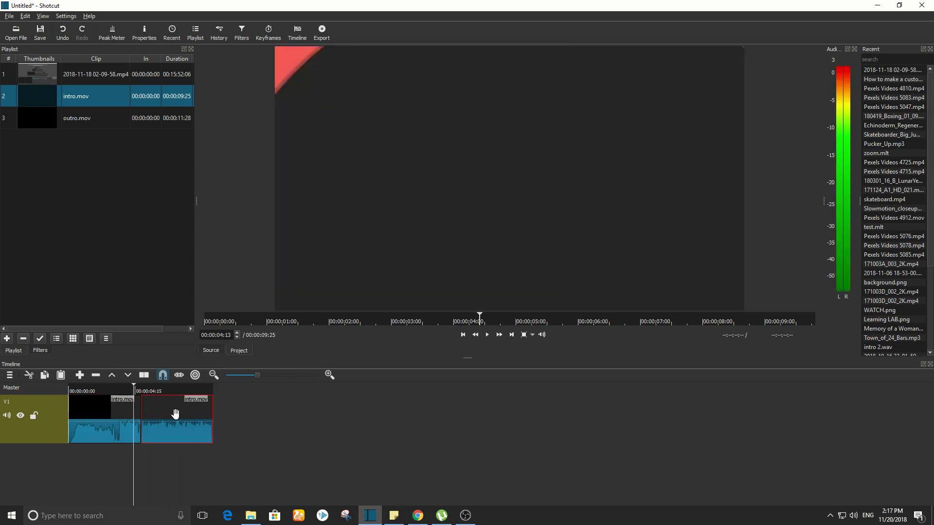
pyautogui.press('Delete')
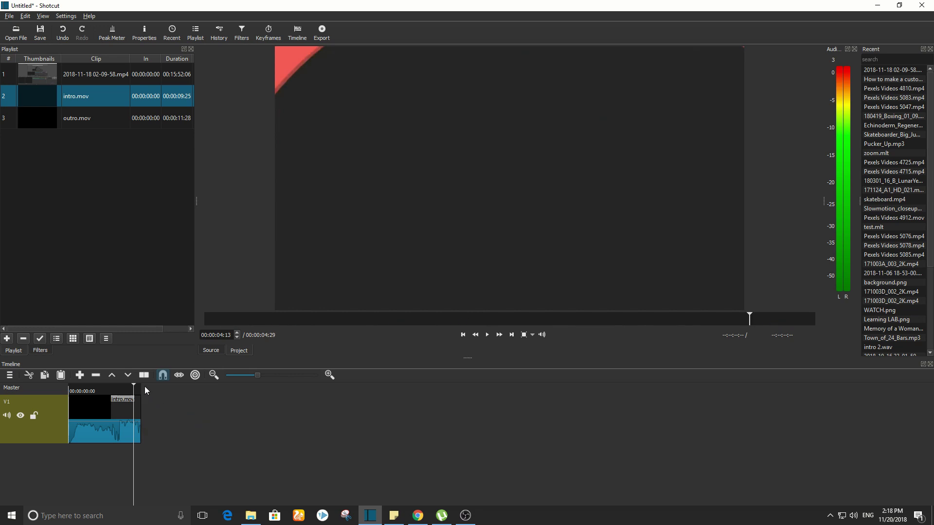
pyautogui.moveTo(133, 381); pyautogui.dragTo(69, 389)
pyautogui.press('space')
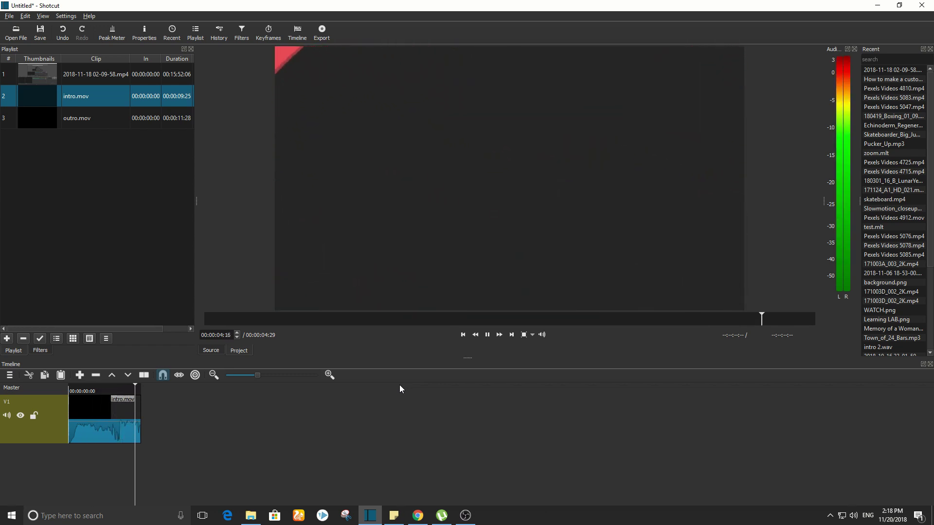
pyautogui.press('space')
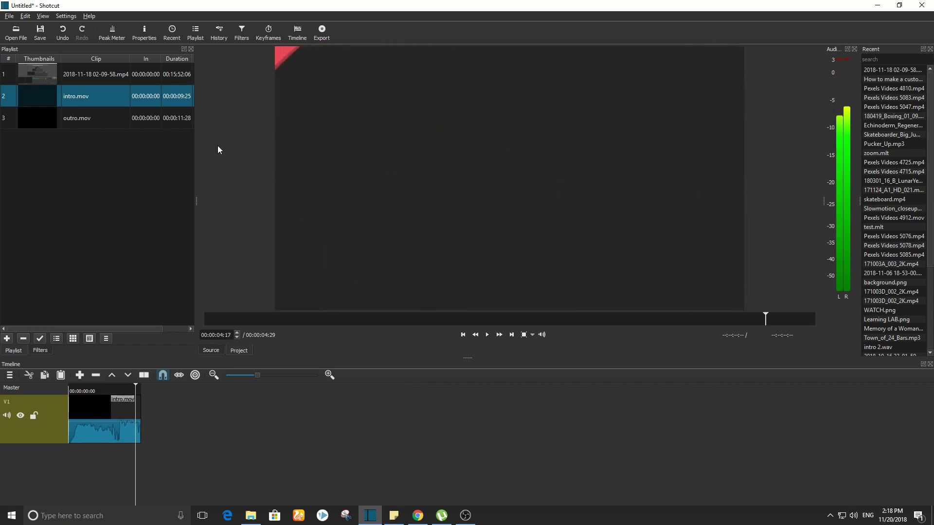
# Place the 2018-11-18 recording on V1 after intro.mov and zoom to show both clips.
pyautogui.click(85, 75)
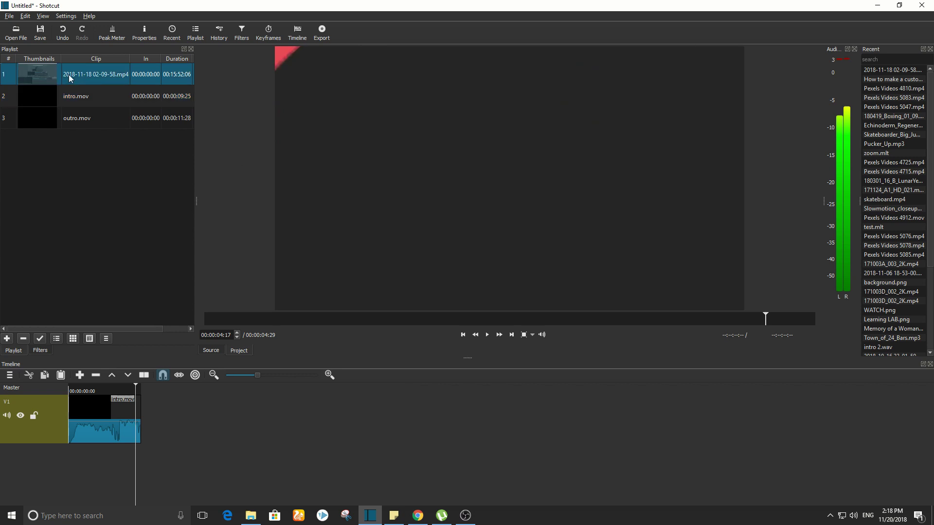
pyautogui.moveTo(68, 74); pyautogui.dragTo(304, 423)
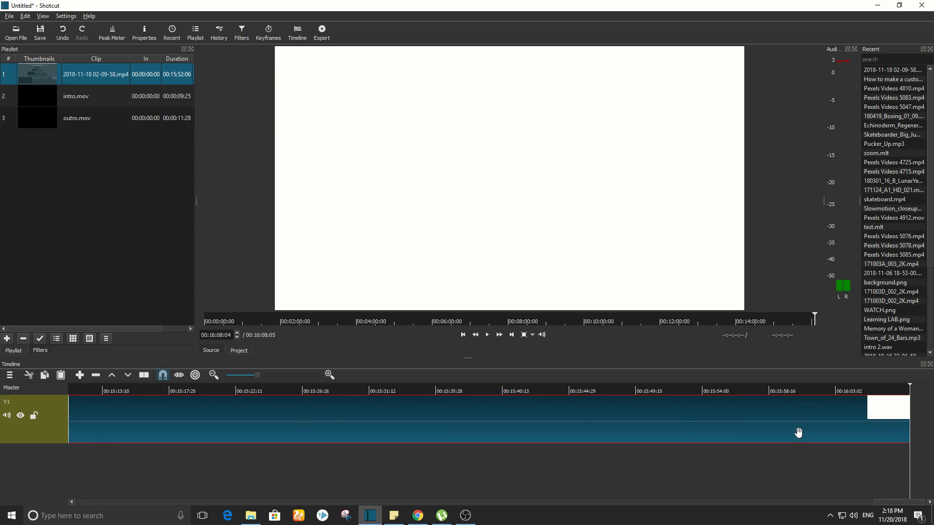
pyautogui.click(244, 375)
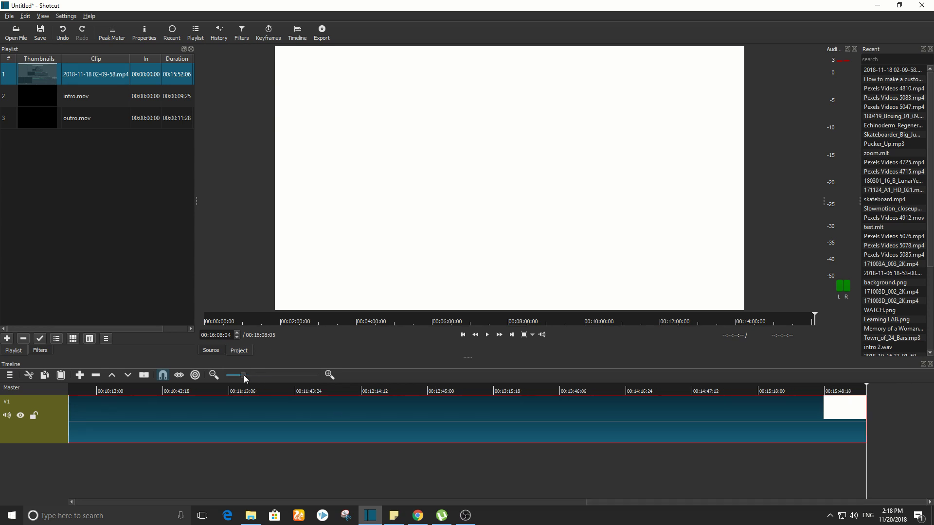
pyautogui.scroll(-1, 242, 381)
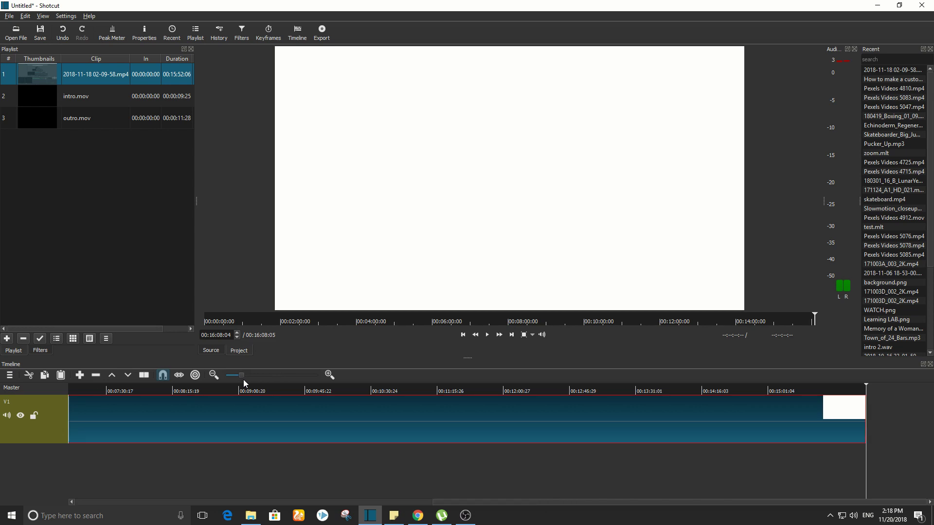
pyautogui.click(215, 377)
pyautogui.click(215, 377)
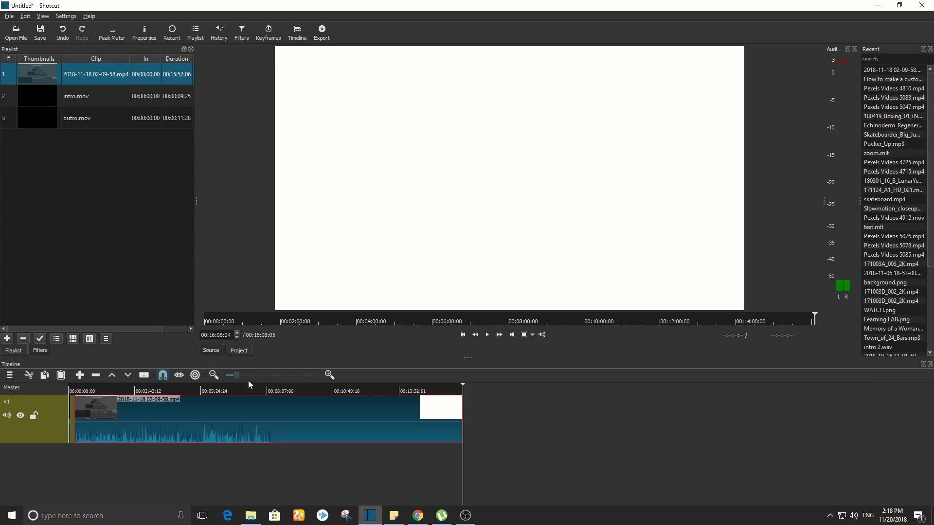
pyautogui.scroll(-1, 232, 375)
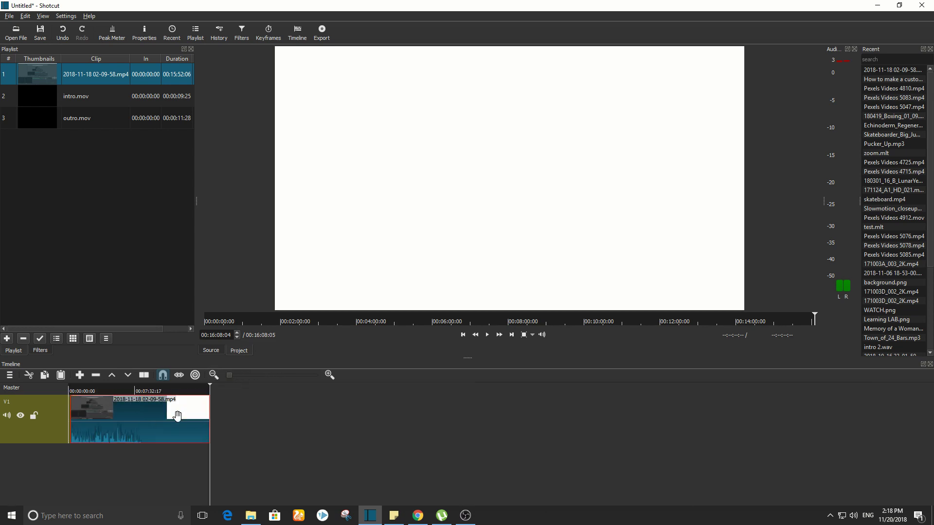
pyautogui.moveTo(211, 387); pyautogui.dragTo(73, 393)
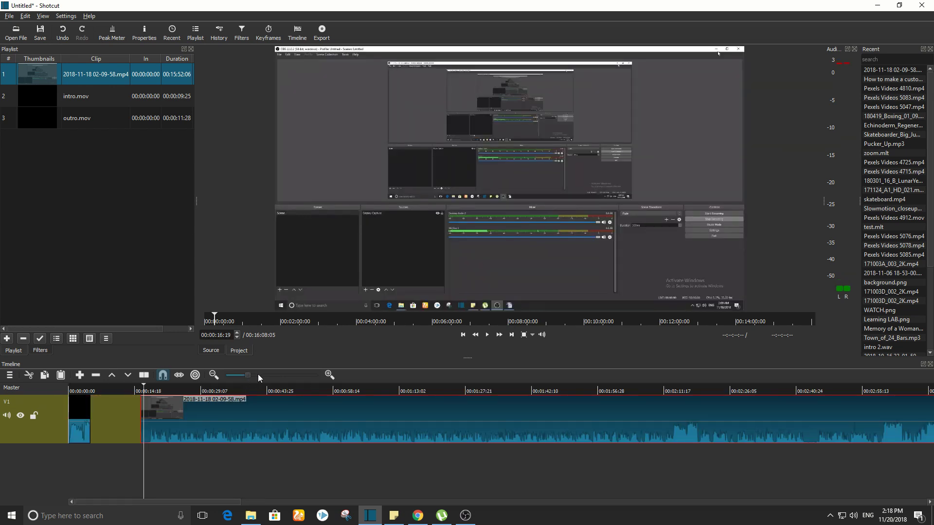
pyautogui.moveTo(248, 375); pyautogui.dragTo(264, 375)
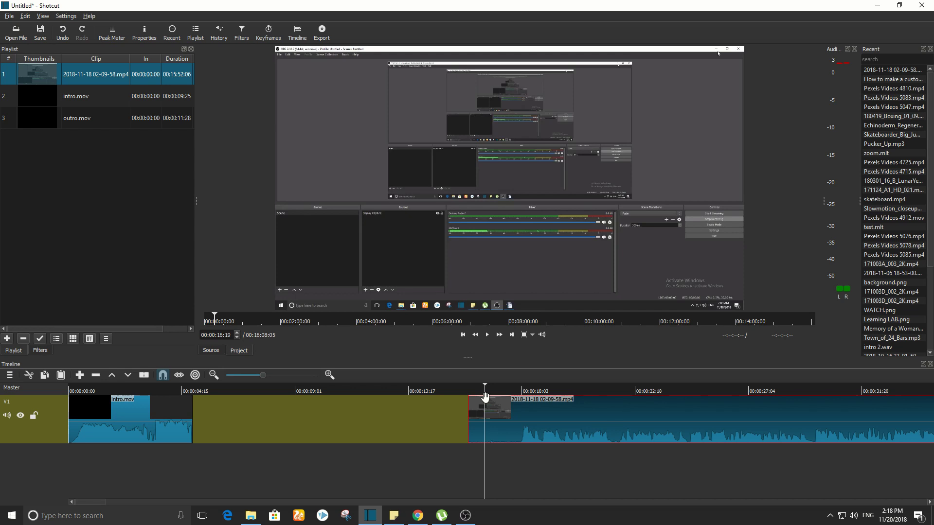
# Preview playback from just before the main recording, adjusting the timeline zoom.
pyautogui.moveTo(492, 384); pyautogui.dragTo(464, 387)
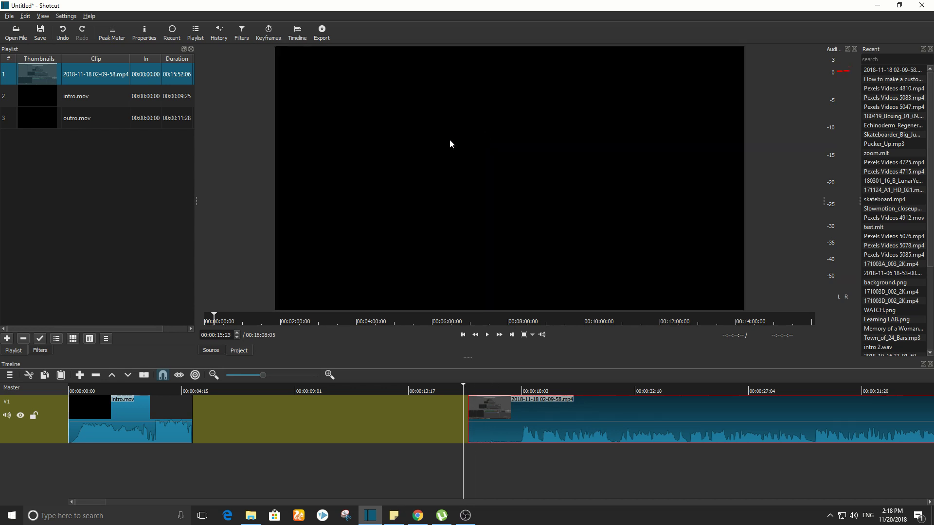
pyautogui.click(418, 228)
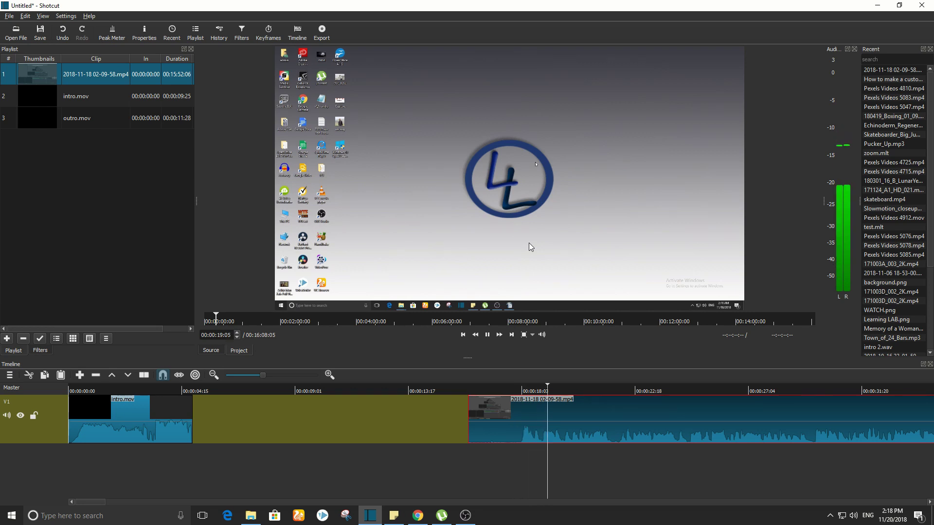
pyautogui.press('space')
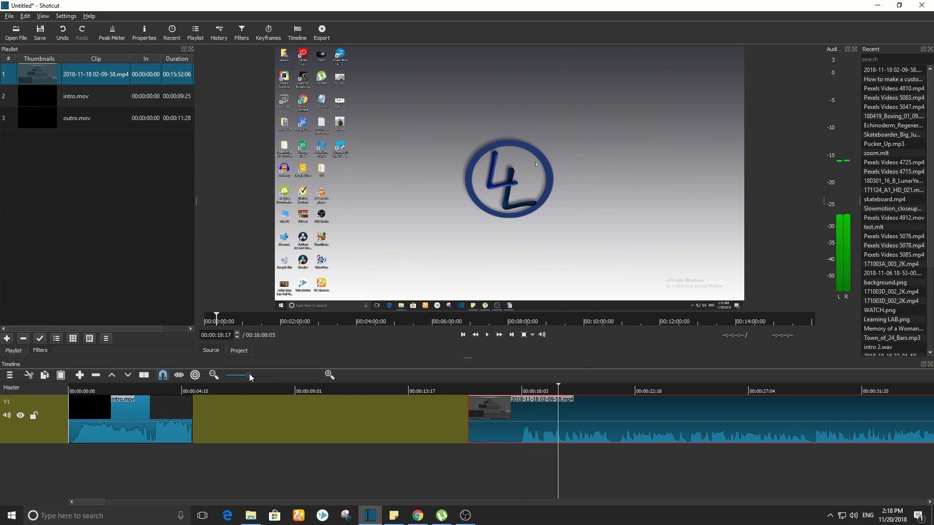
pyautogui.press('space')
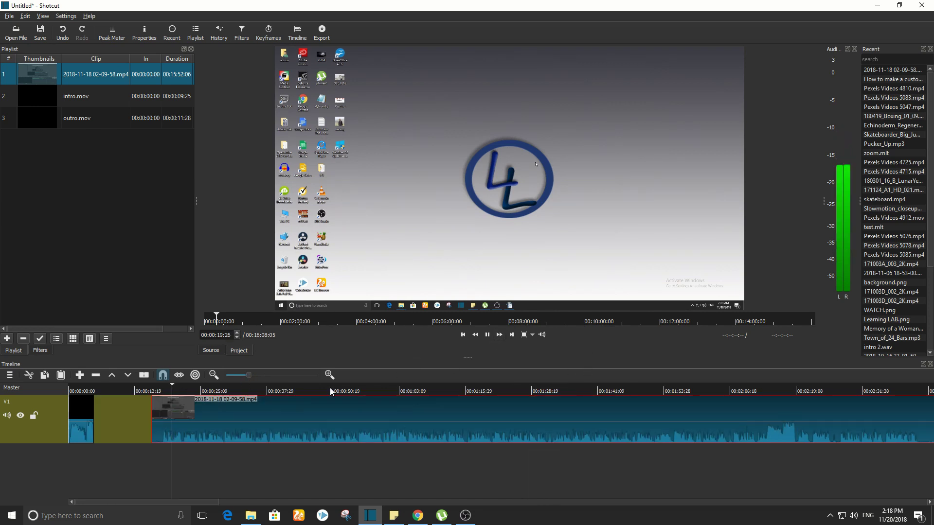
pyautogui.press('space')
pyautogui.click(243, 375)
pyautogui.click(237, 375)
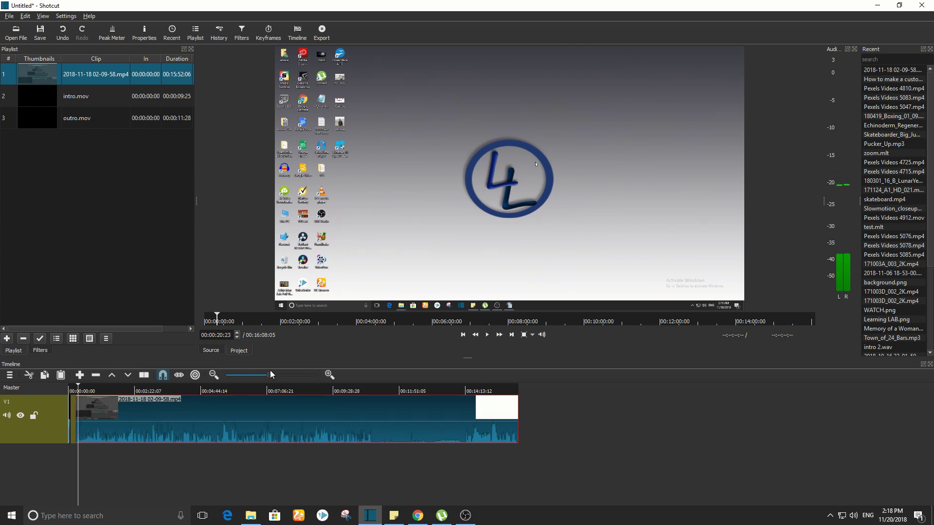
pyautogui.click(270, 372)
pyautogui.press('space')
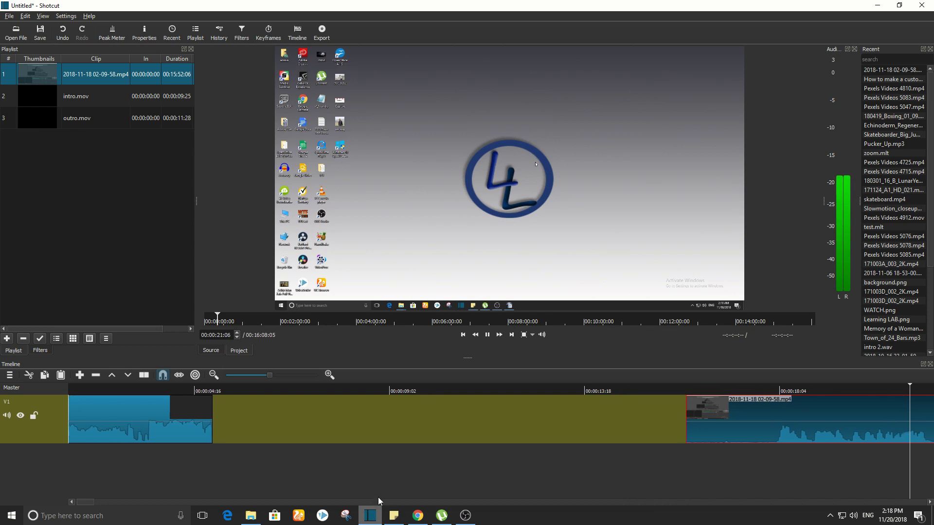
pyautogui.click(488, 334)
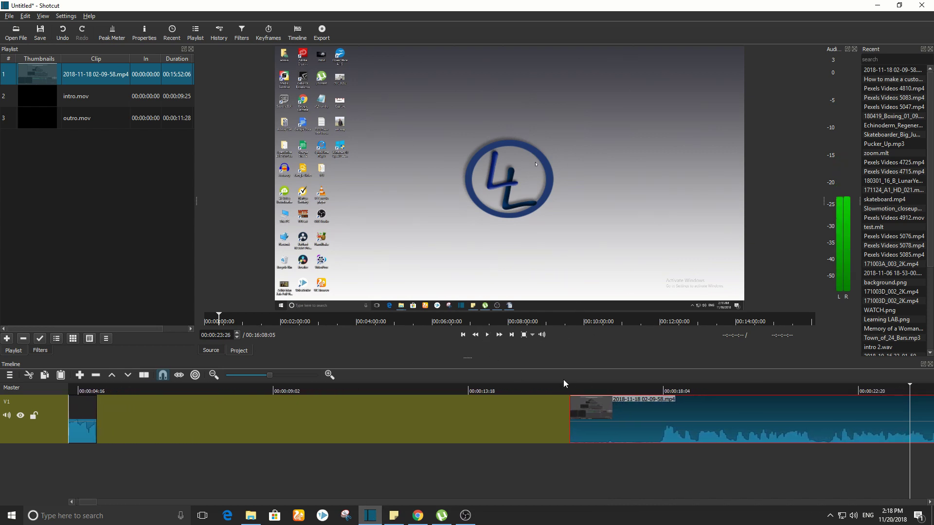
pyautogui.click(256, 375)
pyautogui.press('space')
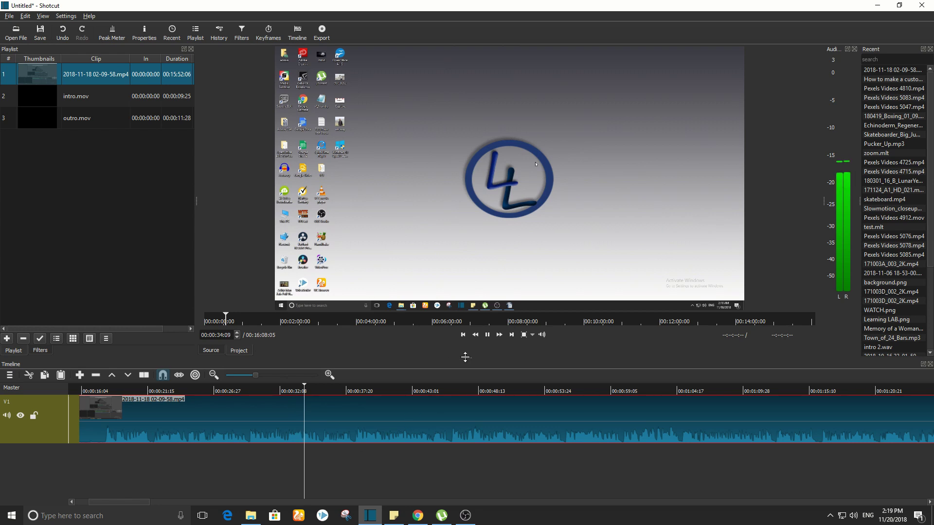
pyautogui.press('space')
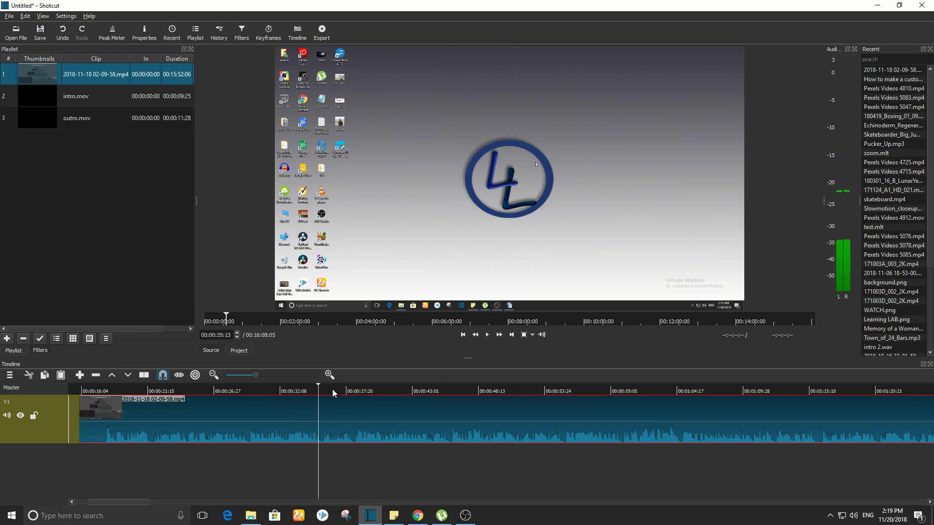
pyautogui.moveTo(332, 390)
pyautogui.mouseDown()
pyautogui.moveTo(459, 393)
pyautogui.moveTo(327, 395)
pyautogui.mouseUp()
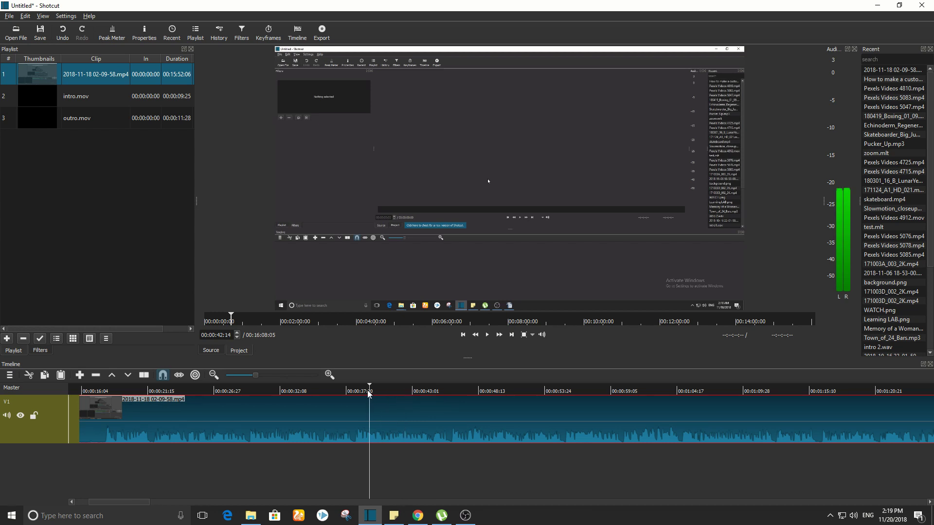
pyautogui.press('space')
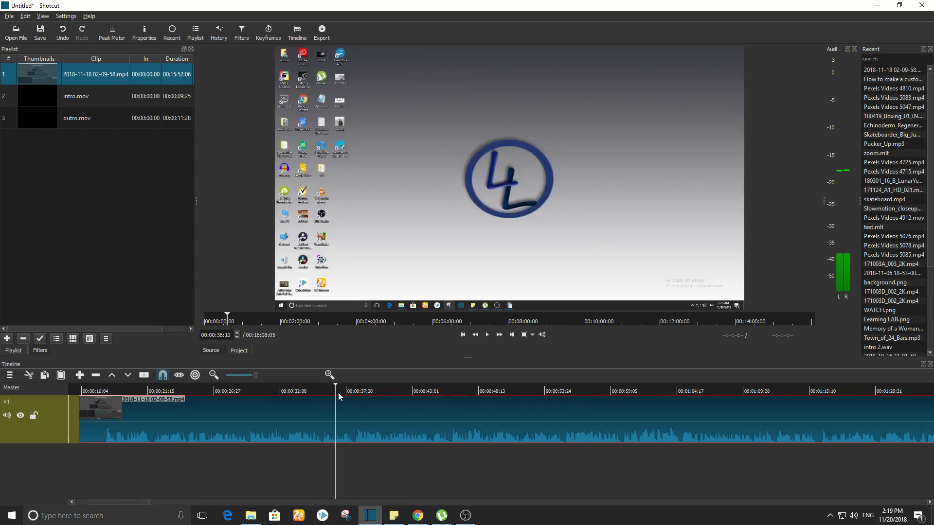
pyautogui.moveTo(354, 398); pyautogui.dragTo(316, 395)
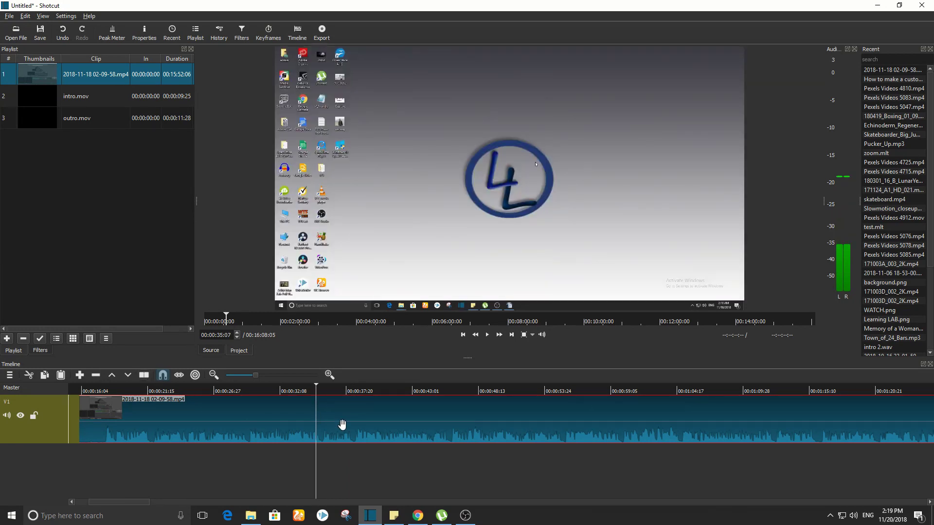
# Split the main recording at the playhead and delete its unwanted opening part.
pyautogui.click(144, 378)
pyautogui.click(421, 468)
pyautogui.click(235, 419)
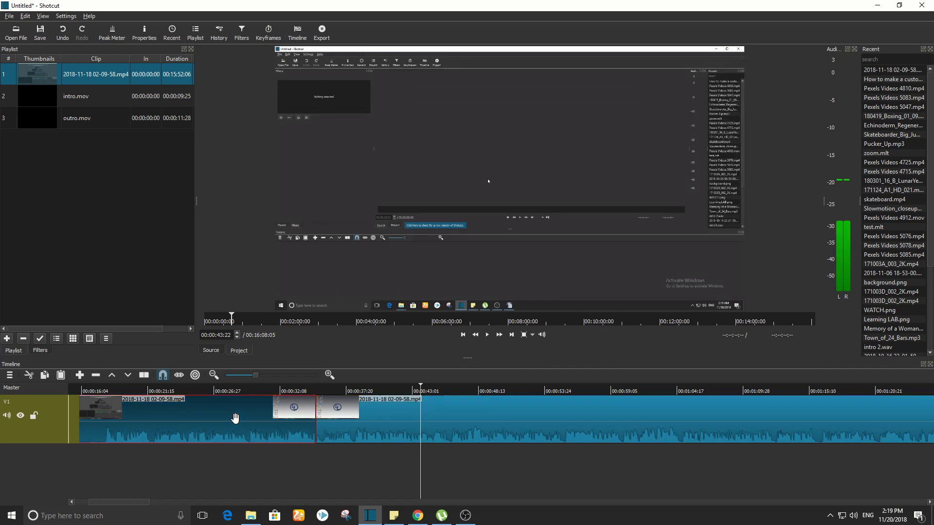
pyautogui.press('Delete')
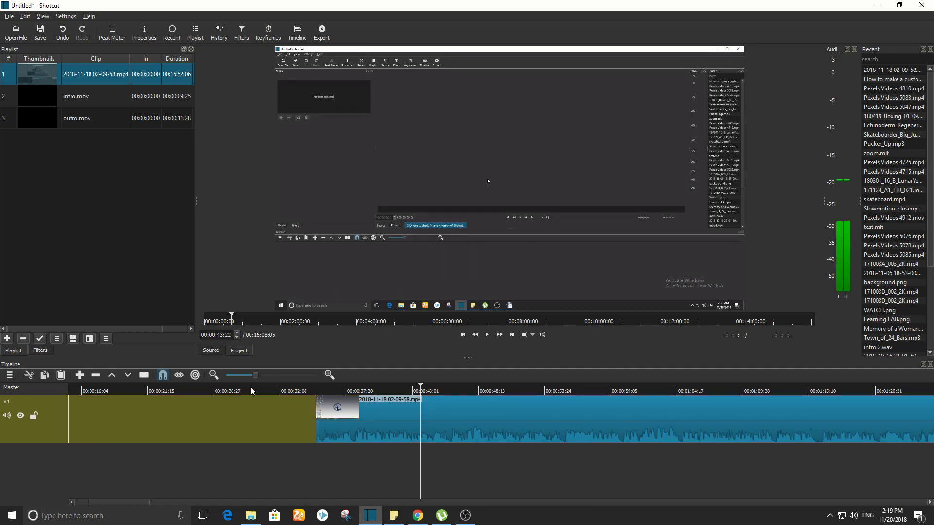
# Slide the remaining recording left against the intro and play from the start.
pyautogui.click(247, 381)
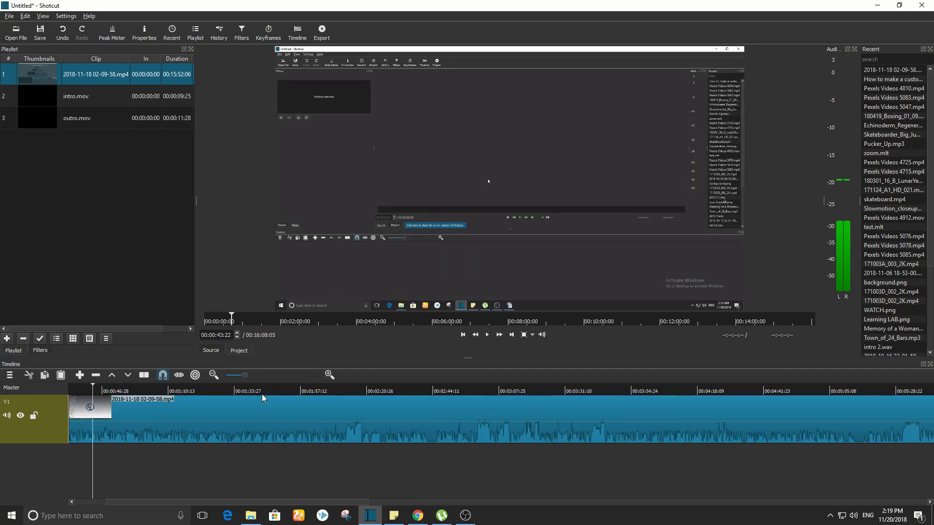
pyautogui.moveTo(281, 503); pyautogui.dragTo(252, 503)
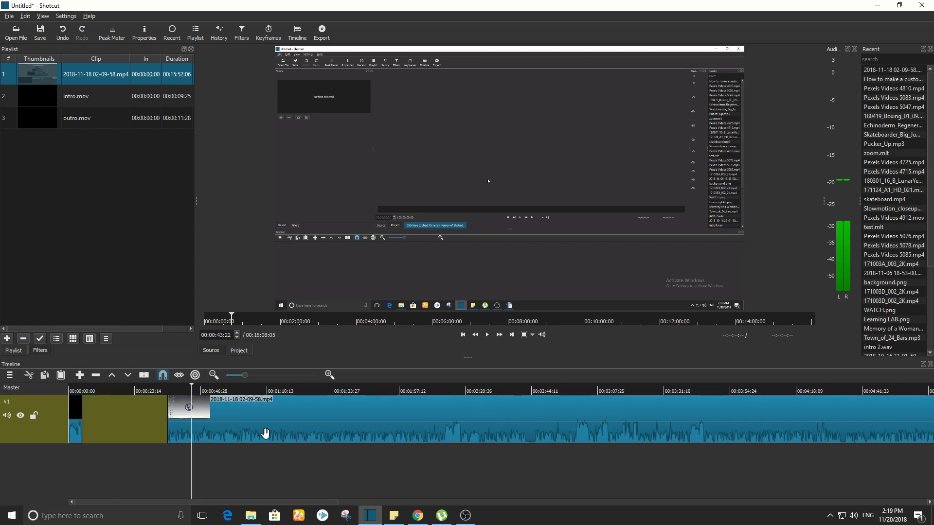
pyautogui.moveTo(286, 432); pyautogui.dragTo(168, 435)
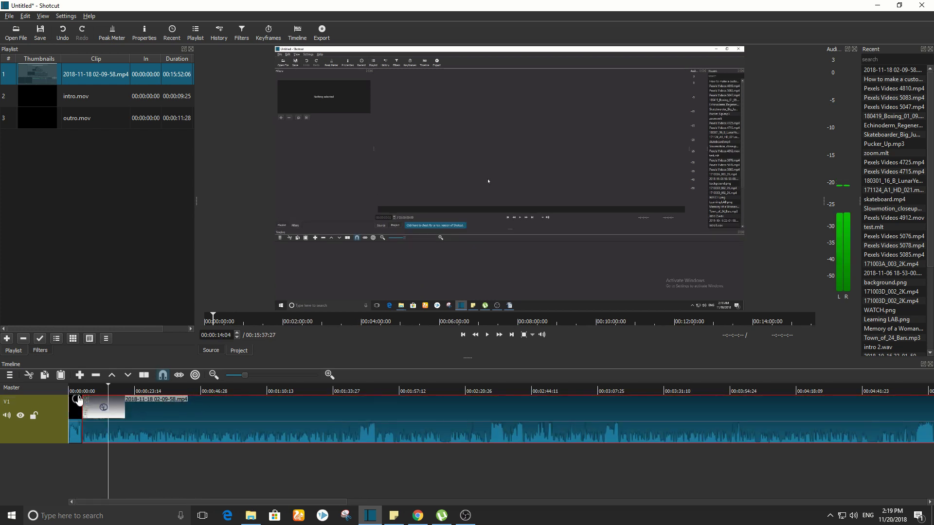
pyautogui.click(72, 392)
pyautogui.press('space')
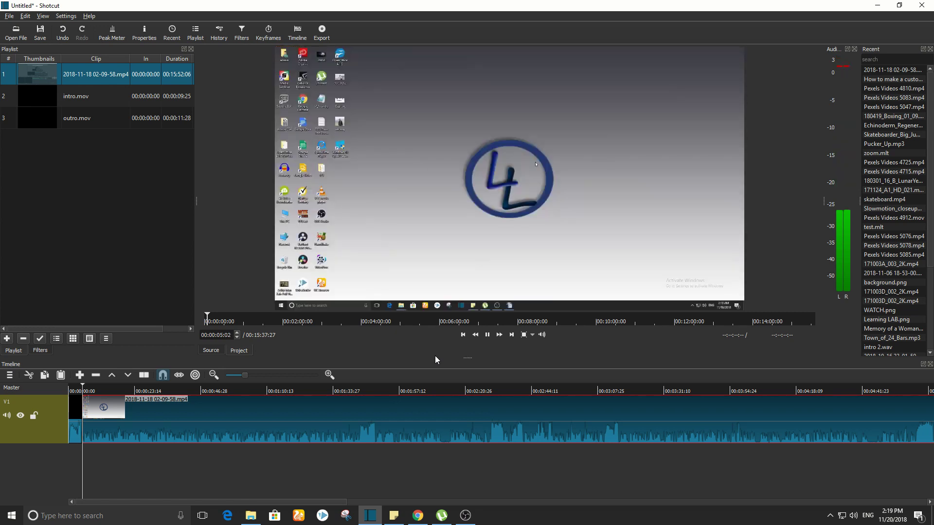
pyautogui.press('space')
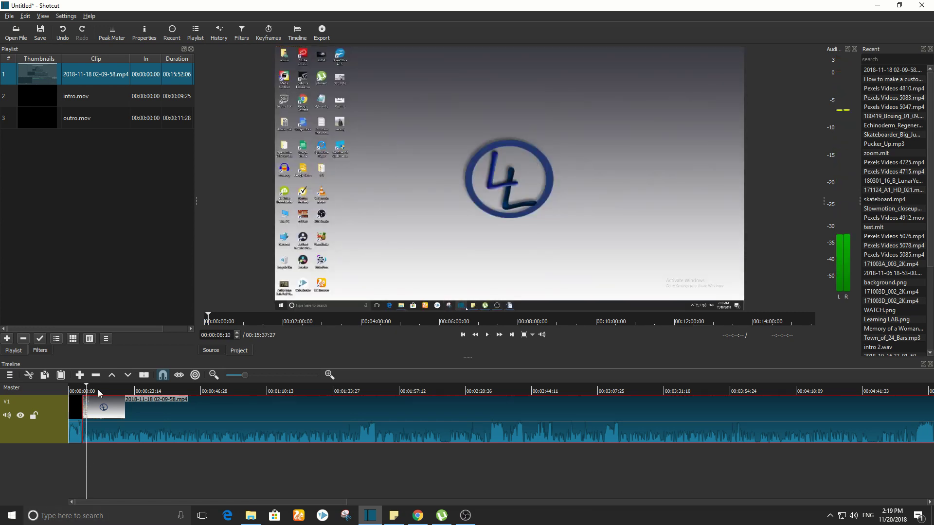
pyautogui.click(76, 389)
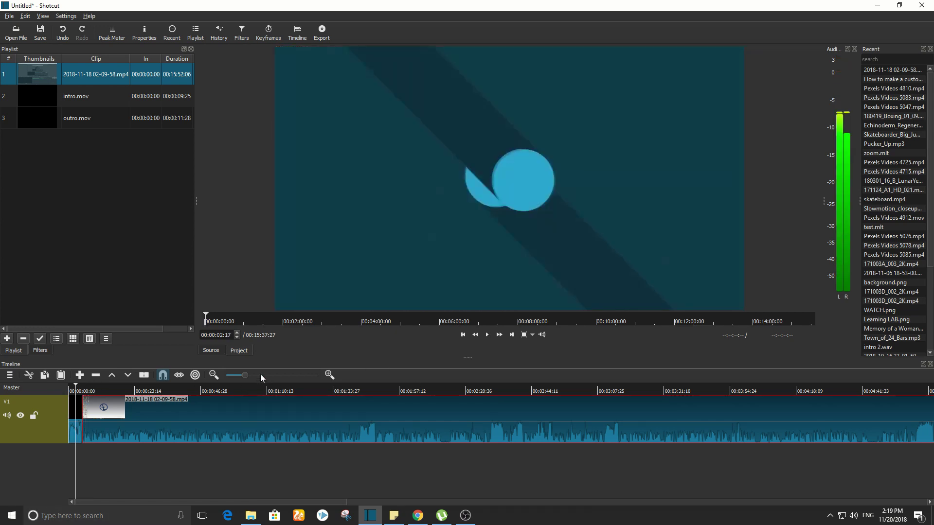
pyautogui.press('space')
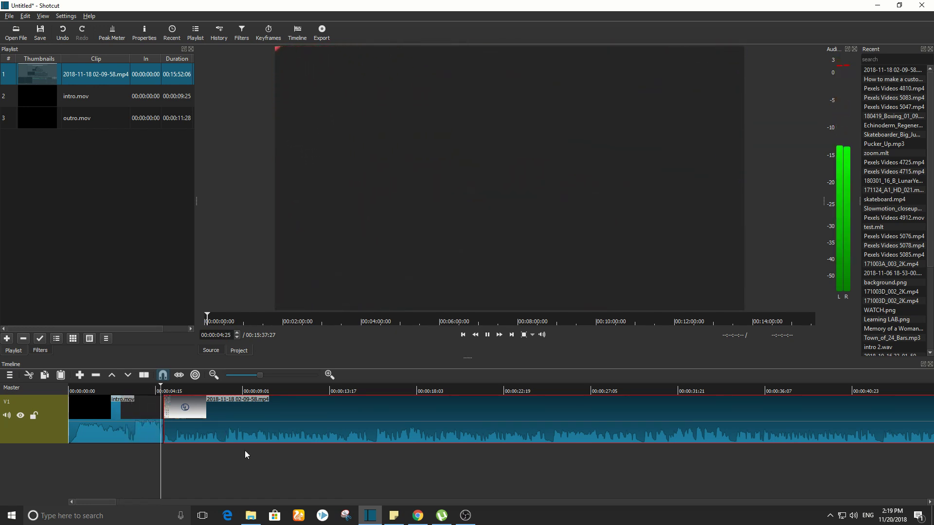
pyautogui.press('space')
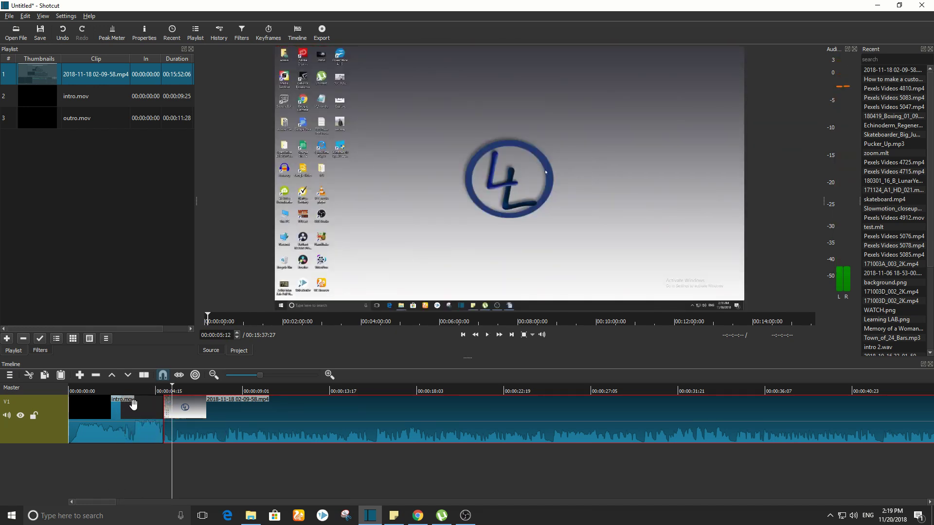
pyautogui.click(132, 404)
pyautogui.click(128, 390)
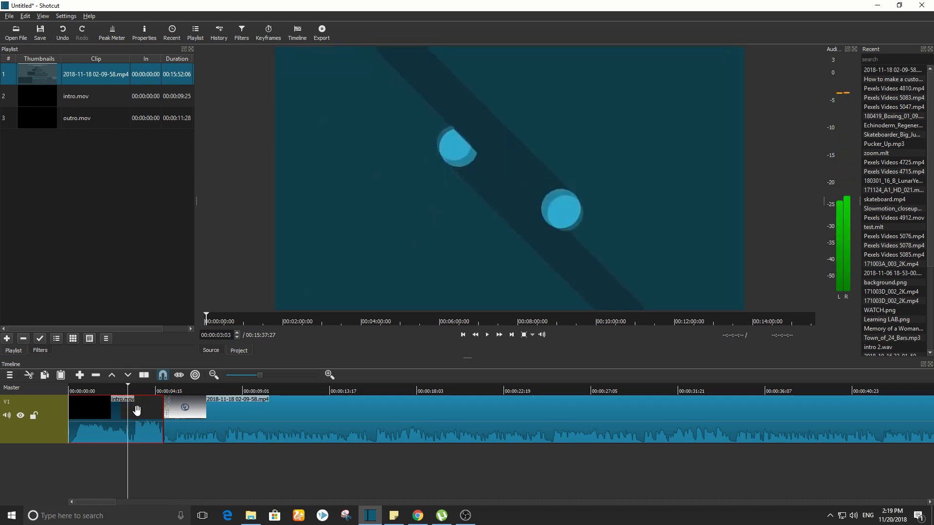
pyautogui.click(9, 339)
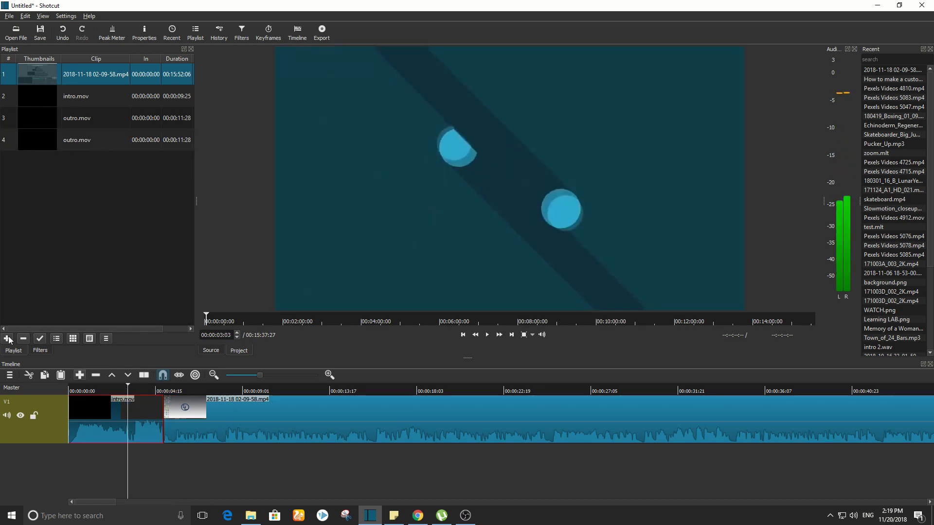
pyautogui.hotkey('ctrl', 'z')
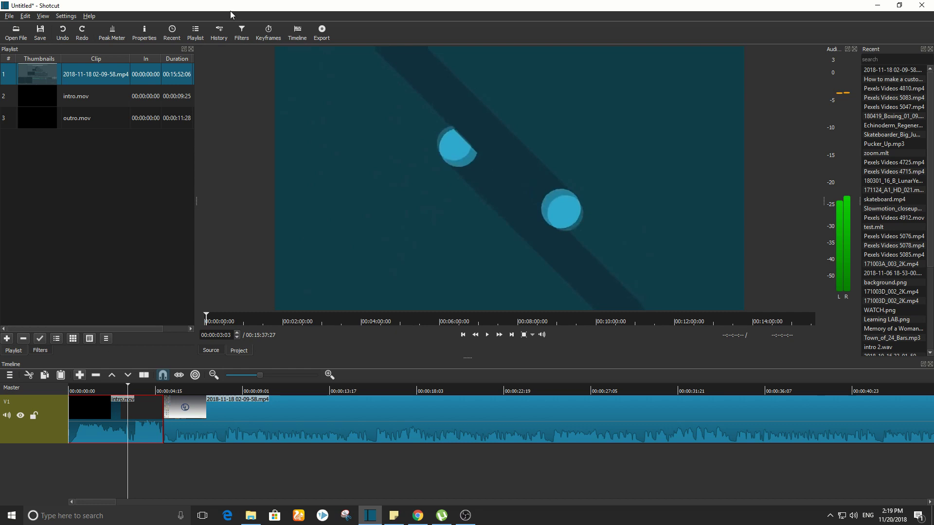
# Add a 00:00:01:00 Fade In Video filter to intro.mov by searching 'fade'.
pyautogui.click(238, 37)
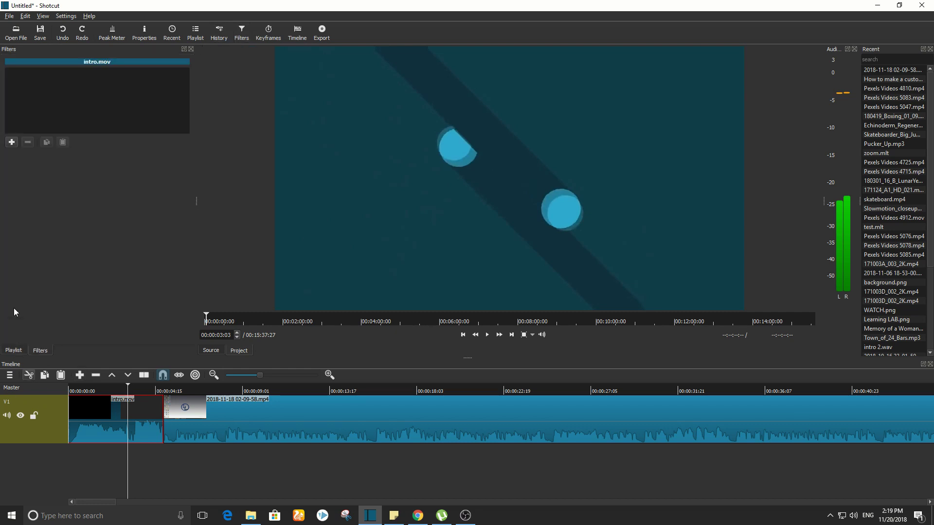
pyautogui.click(12, 142)
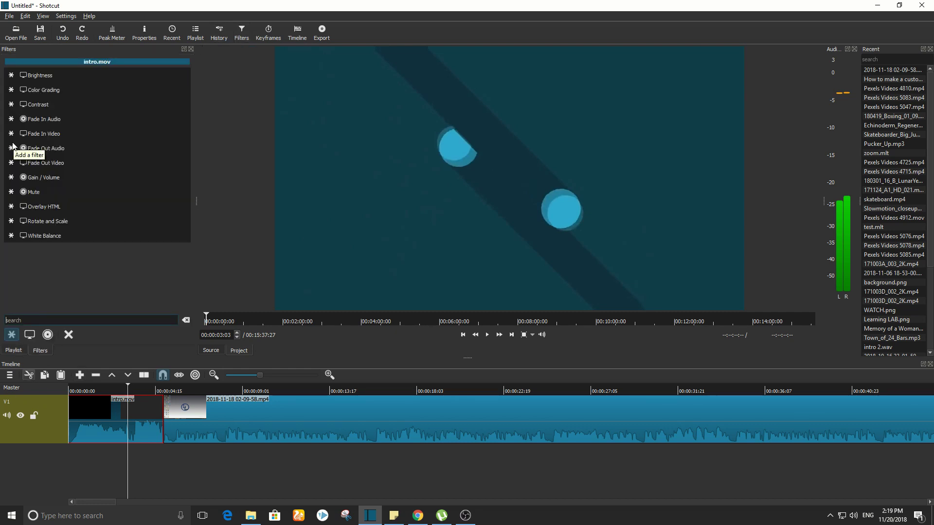
pyautogui.click(31, 335)
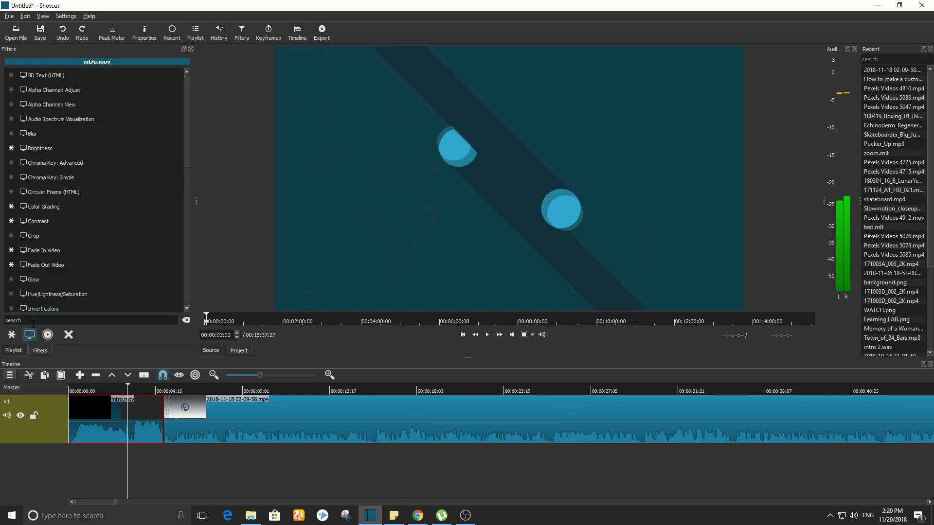
pyautogui.write('fad')
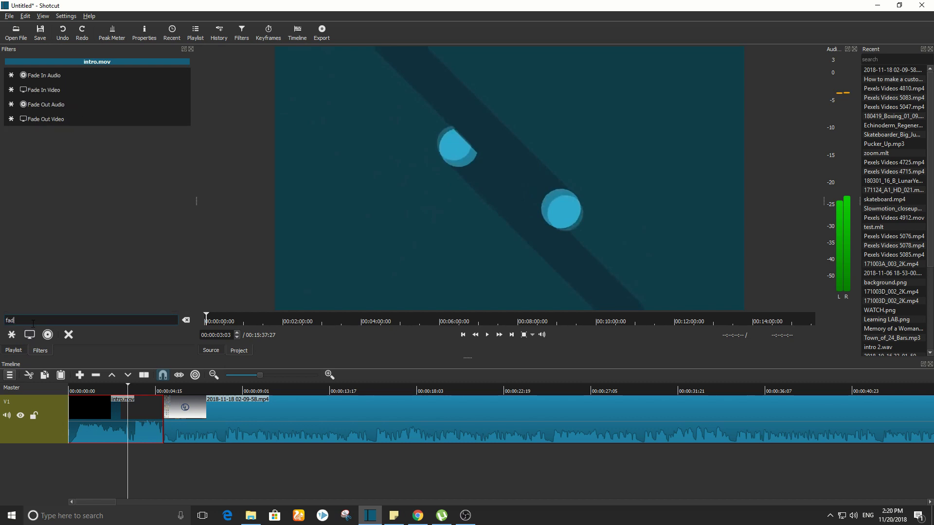
pyautogui.write('ou')
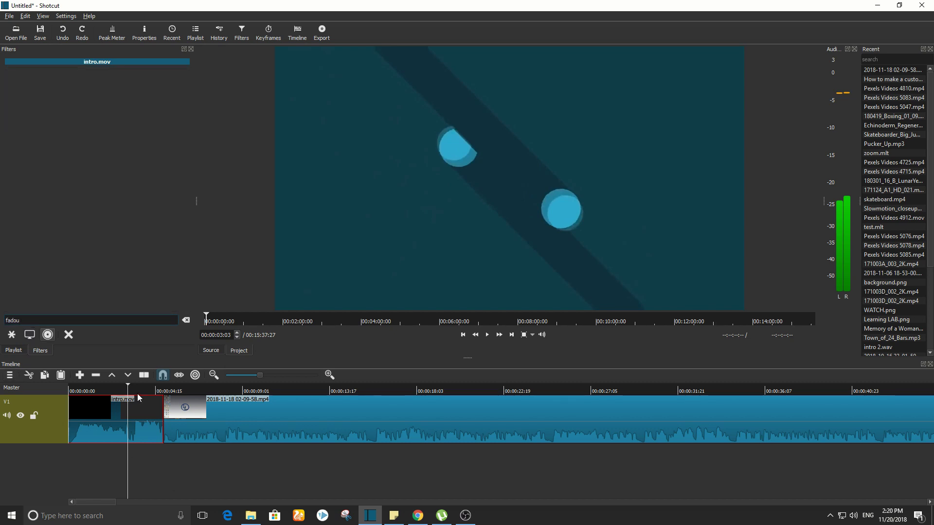
pyautogui.press('BackSpace')
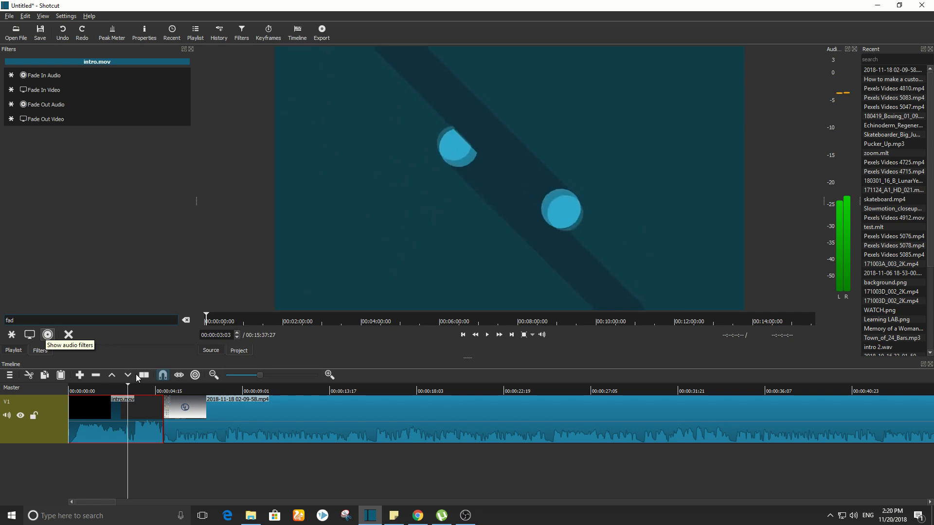
pyautogui.write('e')
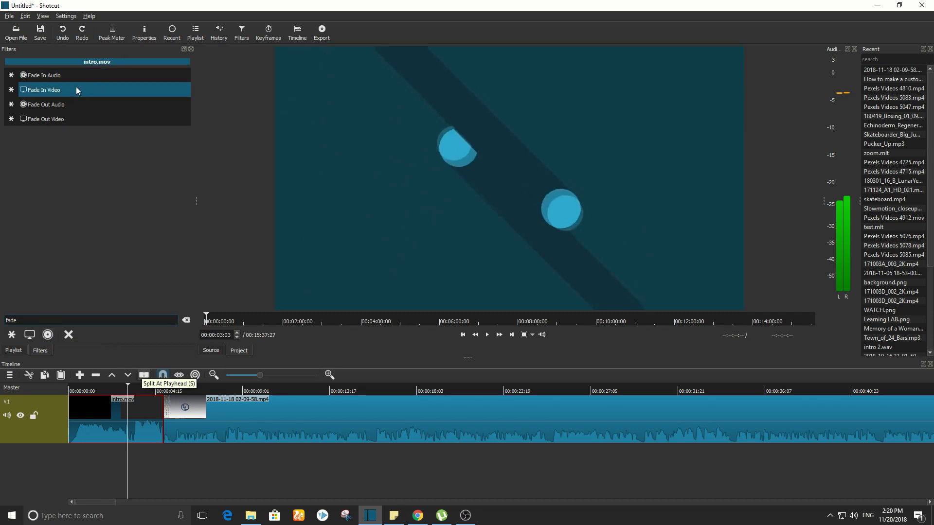
pyautogui.click(76, 90)
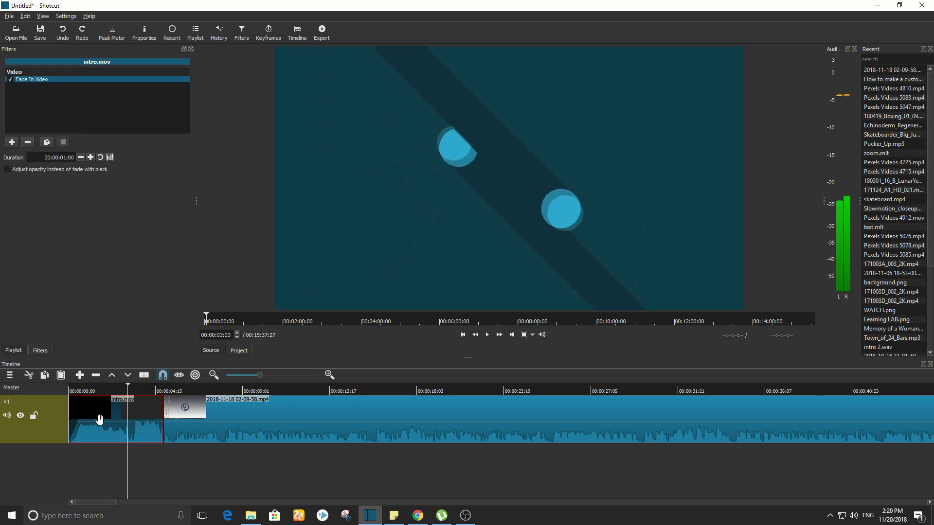
pyautogui.moveTo(864, 424); pyautogui.dragTo(140, 428)
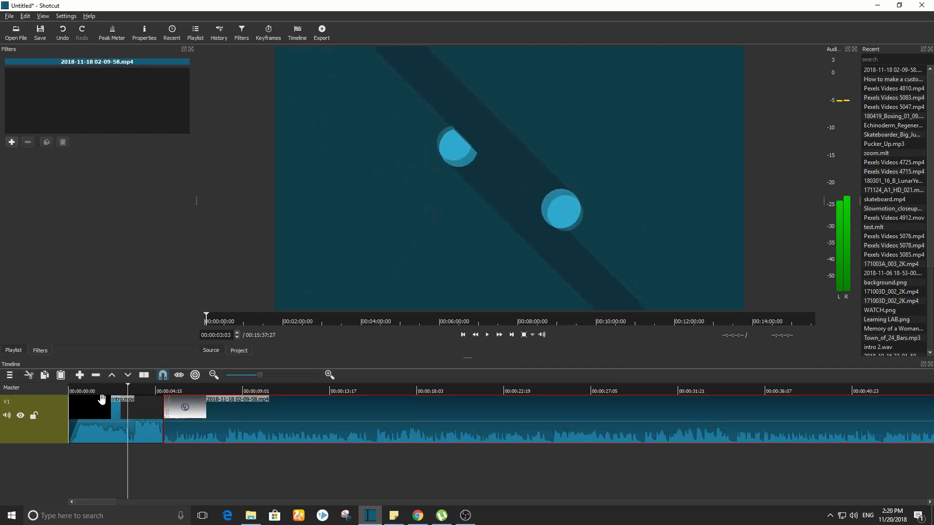
# Replay the intro, then add a Fade Out Video filter to intro.mov via 'fade o'.
pyautogui.click(71, 390)
pyautogui.press('space')
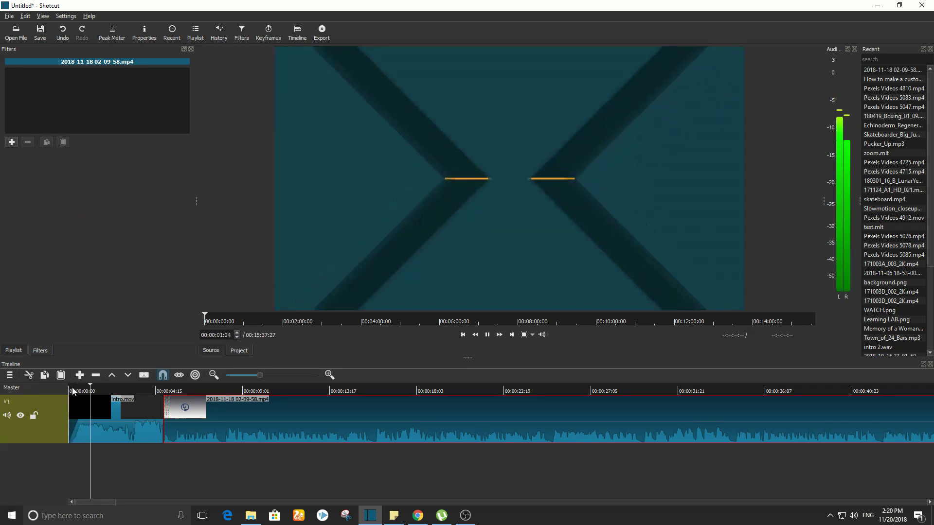
pyautogui.press('space')
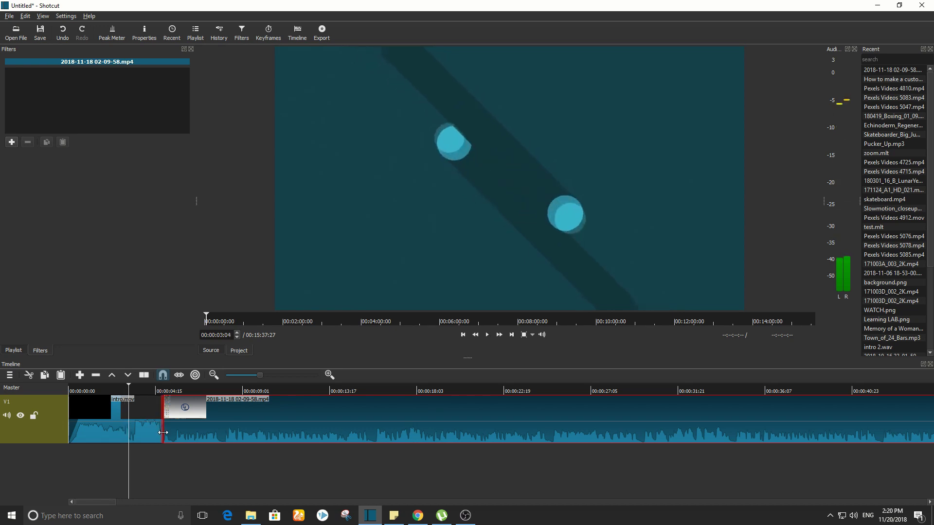
pyautogui.click(153, 426)
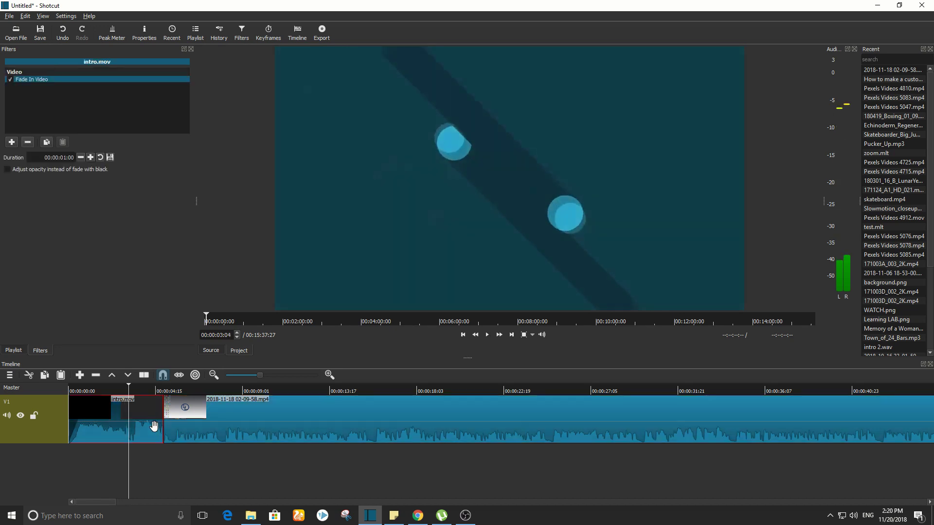
pyautogui.click(10, 144)
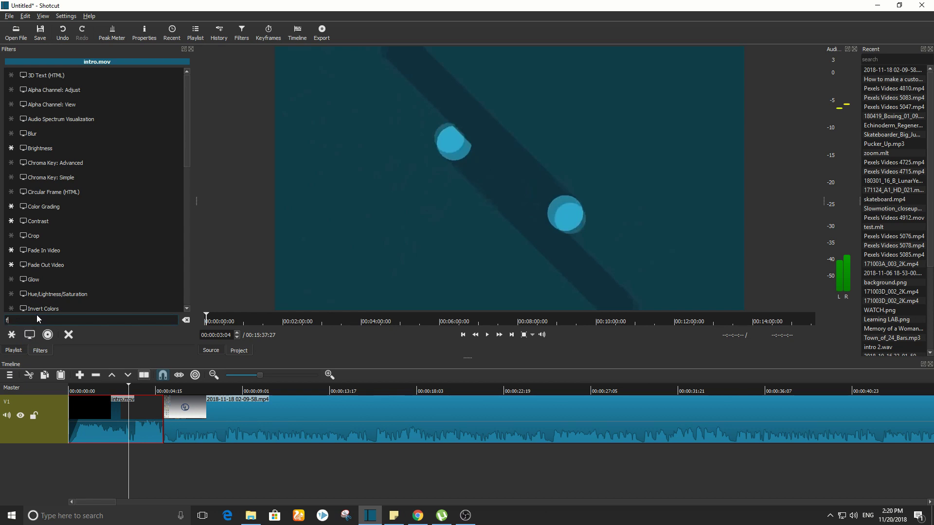
pyautogui.write('fade ')
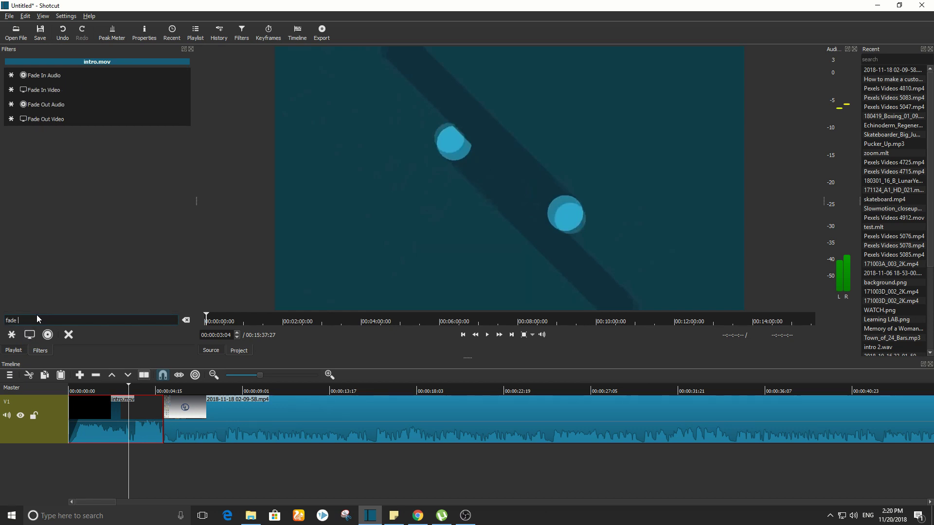
pyautogui.write('o')
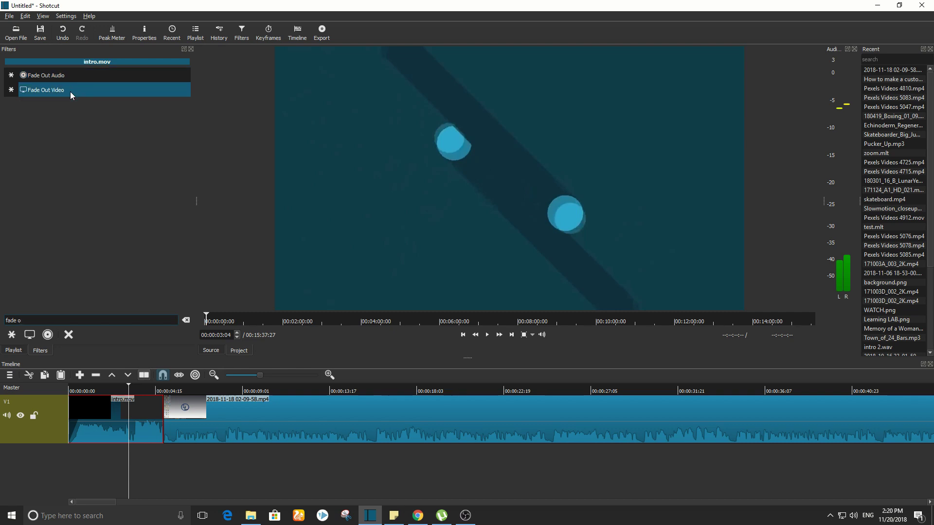
pyautogui.click(71, 91)
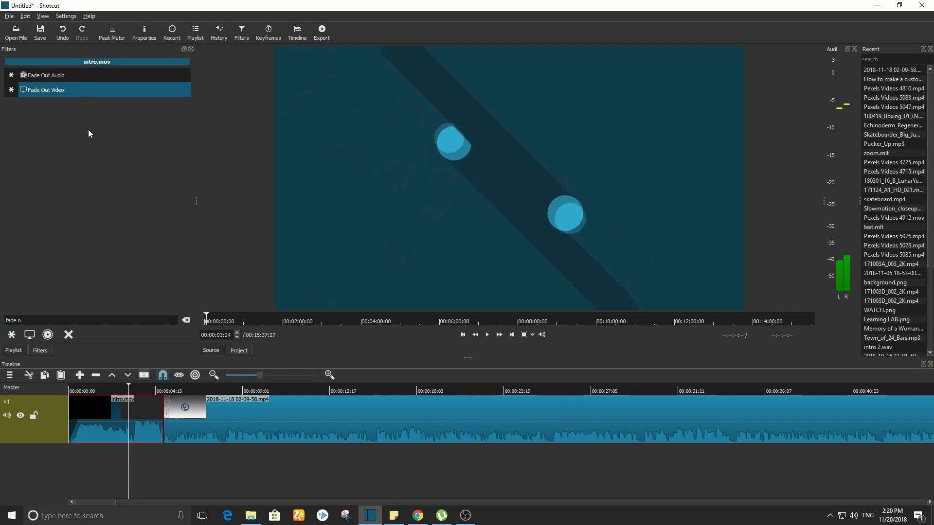
# Select the main screen recording clip and open its list of available filters.
pyautogui.click(226, 408)
pyautogui.click(197, 398)
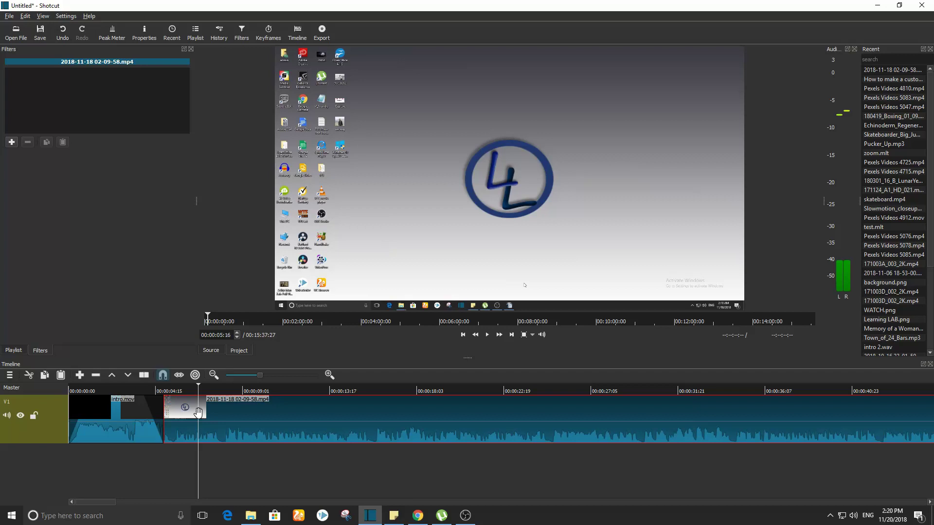
pyautogui.click(11, 142)
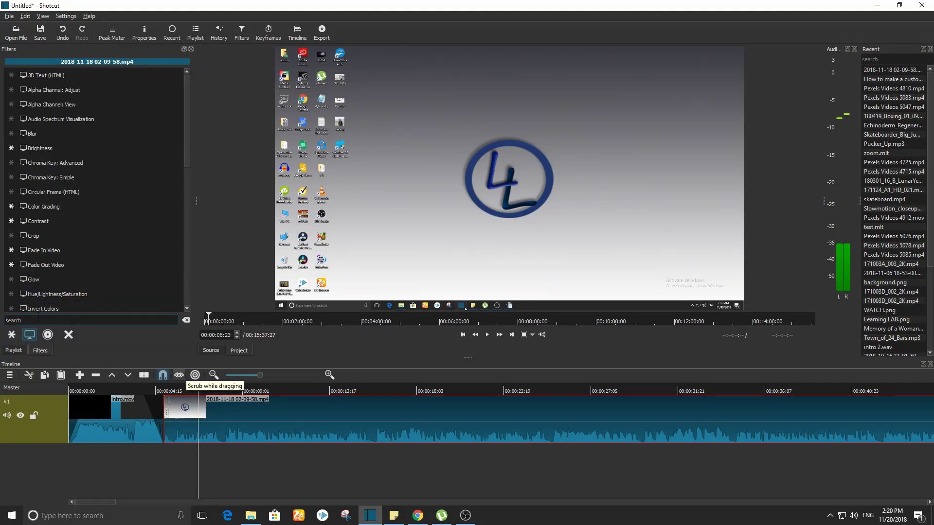
pyautogui.write('fde')
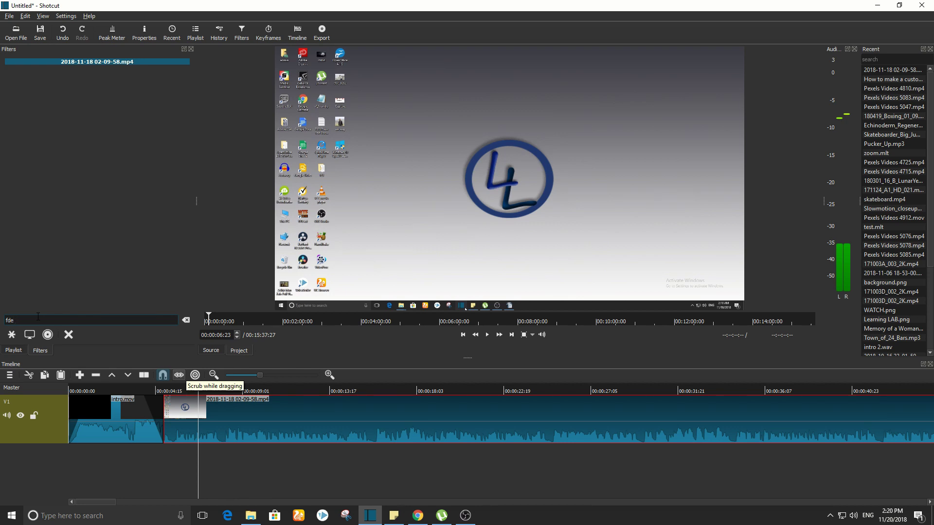
pyautogui.write('a')
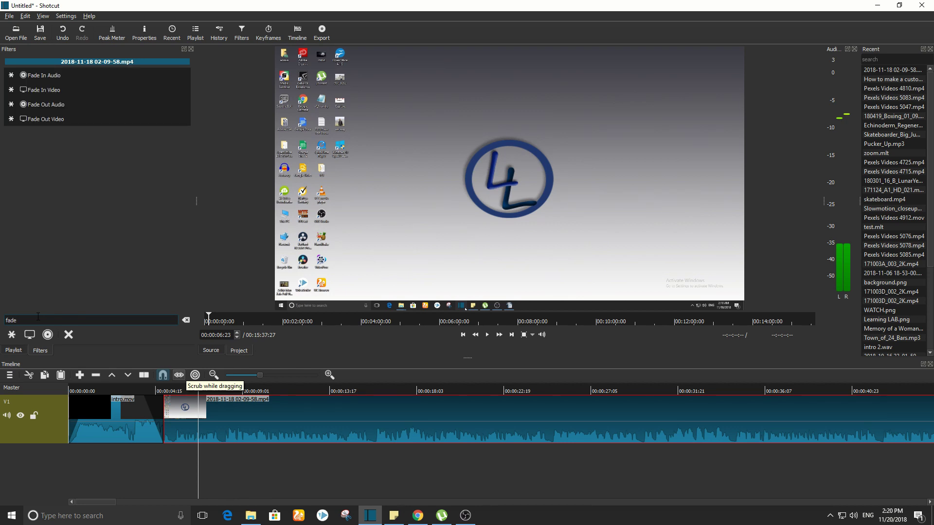
pyautogui.click(97, 89)
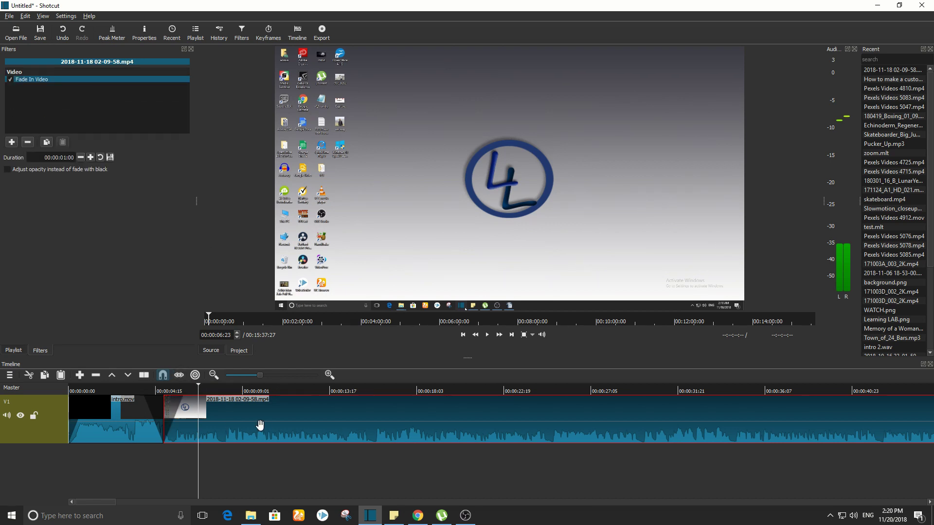
pyautogui.click(11, 142)
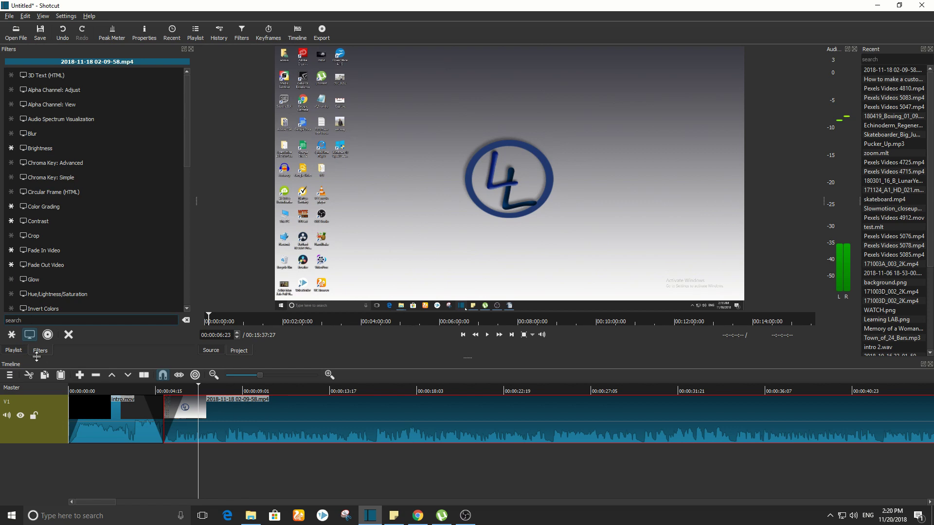
pyautogui.write('fade')
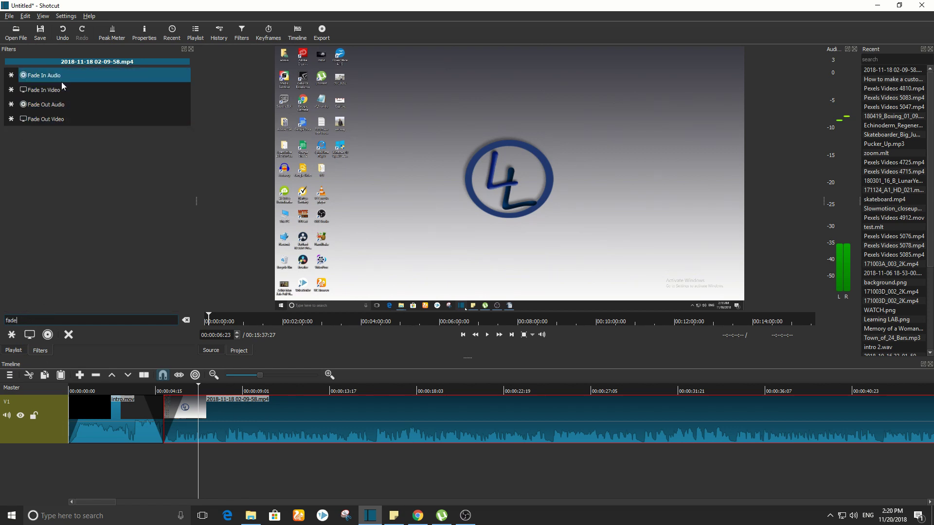
pyautogui.click(72, 101)
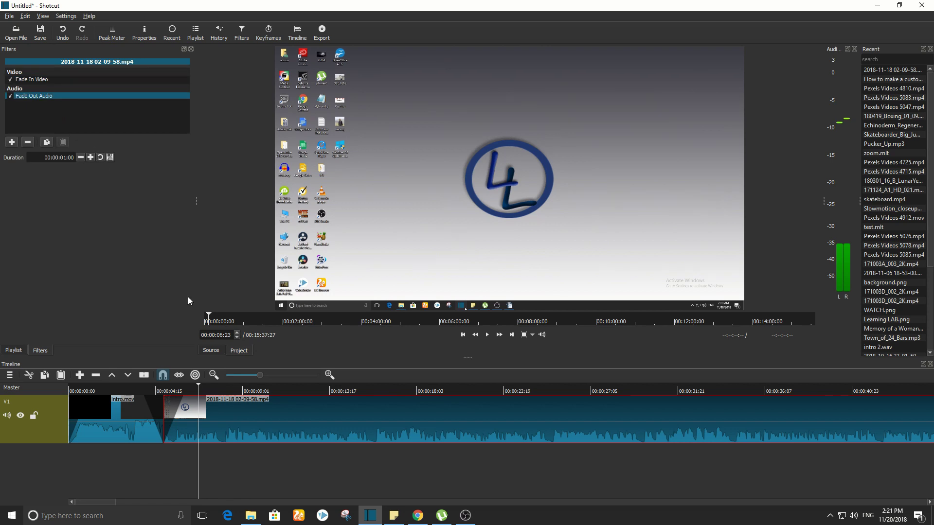
pyautogui.moveTo(200, 387); pyautogui.dragTo(88, 389)
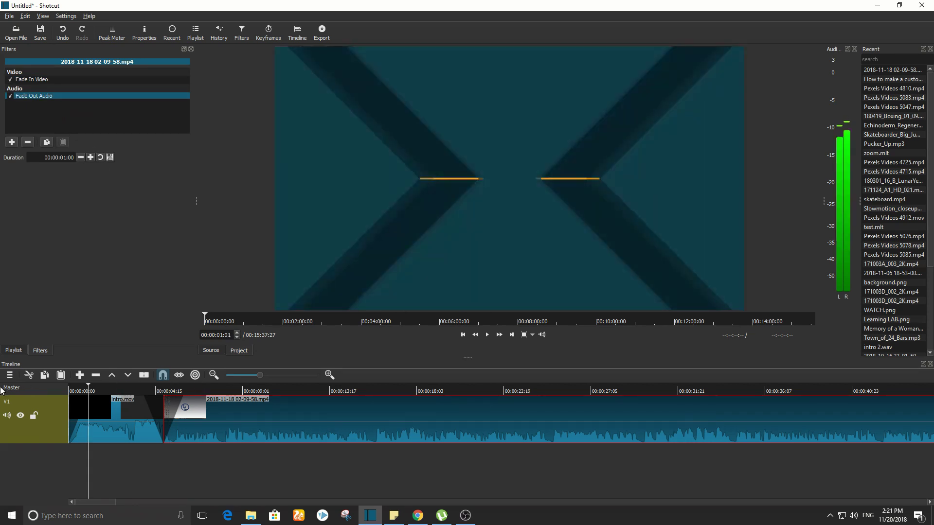
# Play the timeline from the start through the intro-to-recording fade, replay the transition, then zoom out.
pyautogui.click(67, 393)
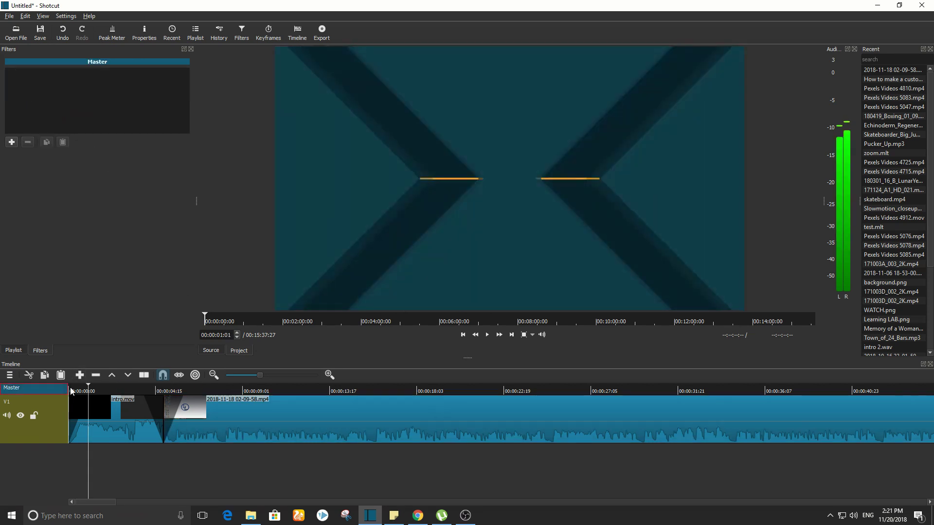
pyautogui.click(71, 390)
pyautogui.press('space')
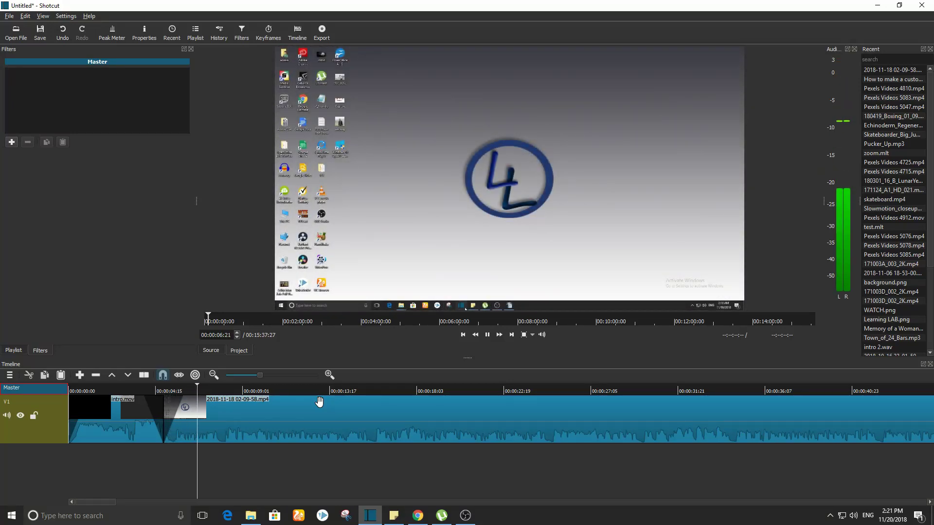
pyautogui.press('space')
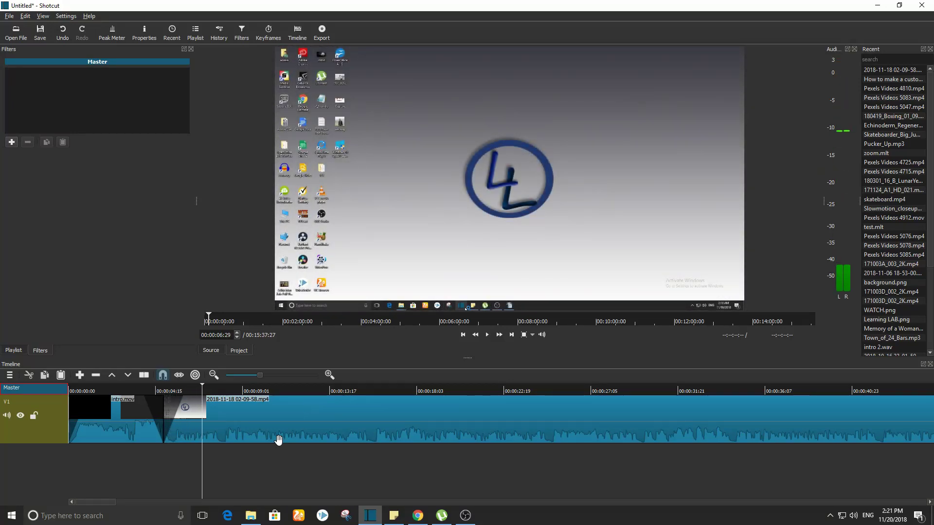
pyautogui.click(153, 387)
pyautogui.press('space')
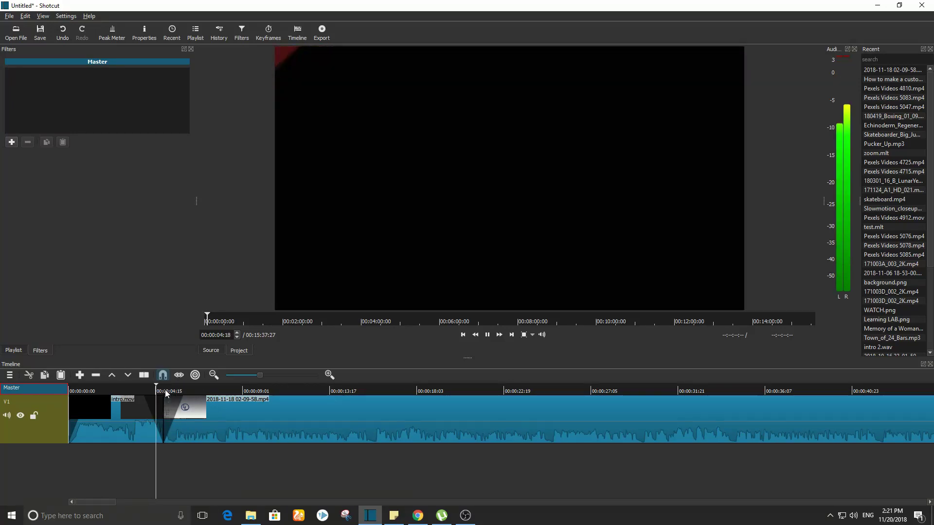
pyautogui.press('space')
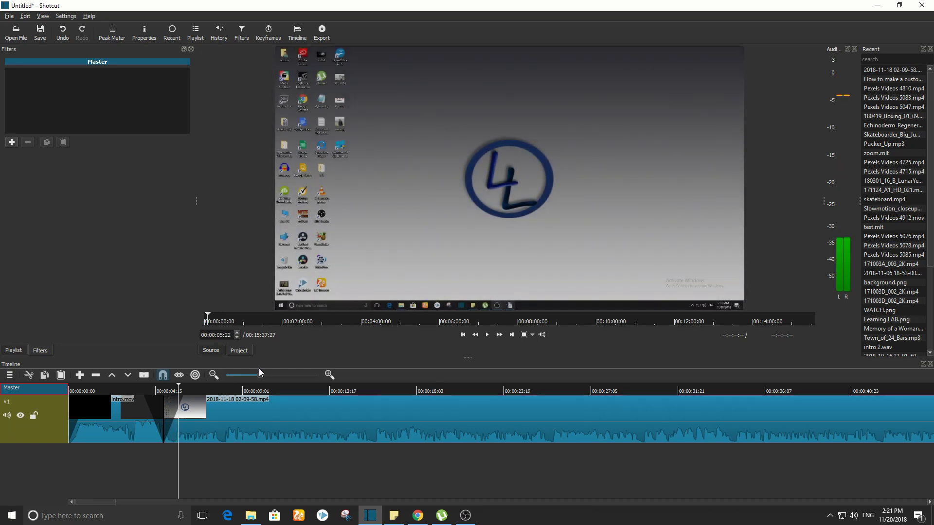
pyautogui.moveTo(259, 375); pyautogui.dragTo(239, 375)
# Scrub to the end of the 2018-11-18 recording and add a 00:00:01:00 Fade Out Video filter.
pyautogui.click(748, 407)
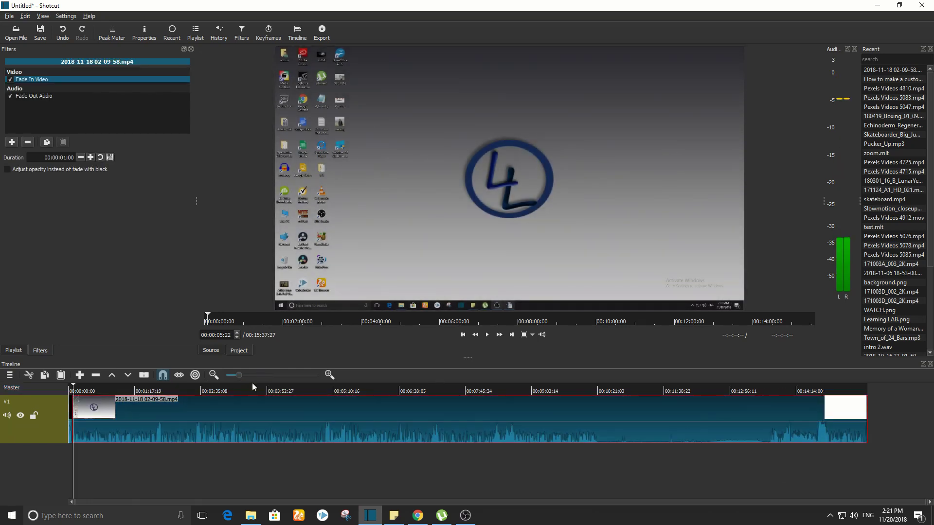
pyautogui.moveTo(80, 389); pyautogui.dragTo(787, 439)
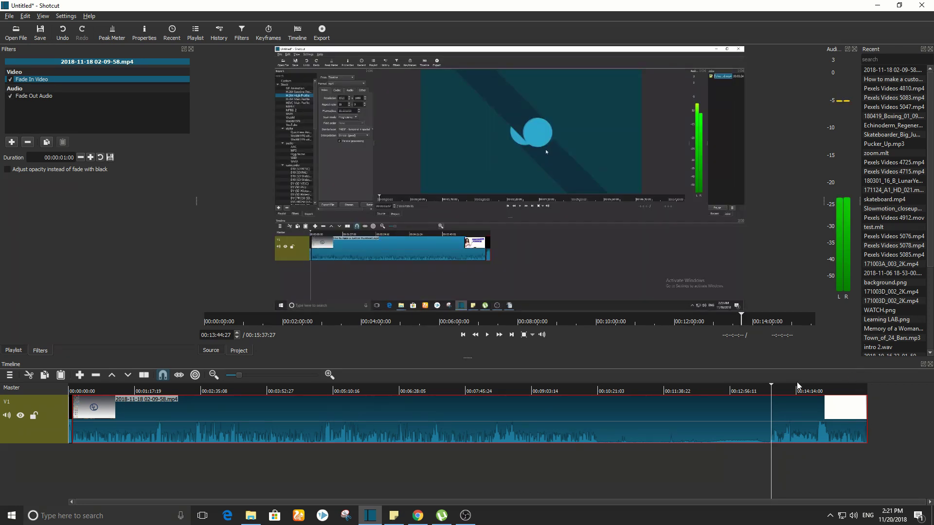
pyautogui.moveTo(771, 390); pyautogui.dragTo(845, 417)
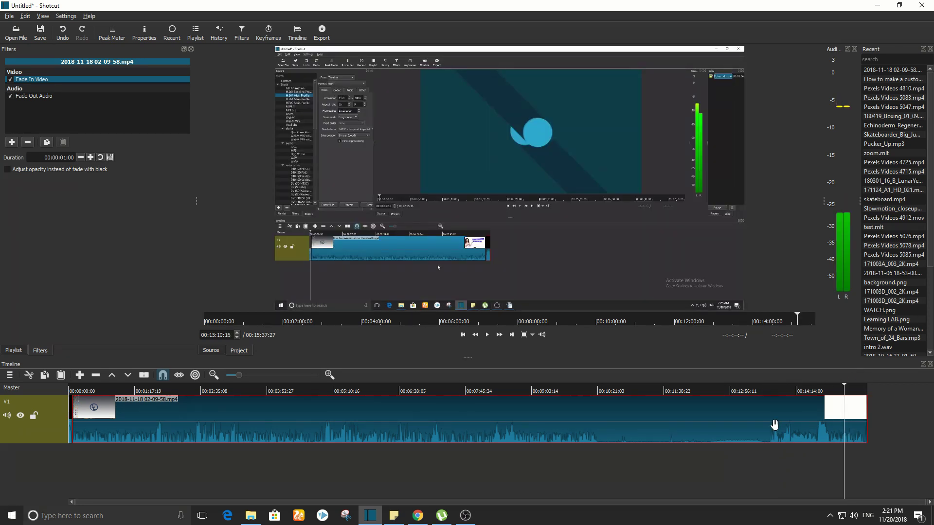
pyautogui.click(12, 142)
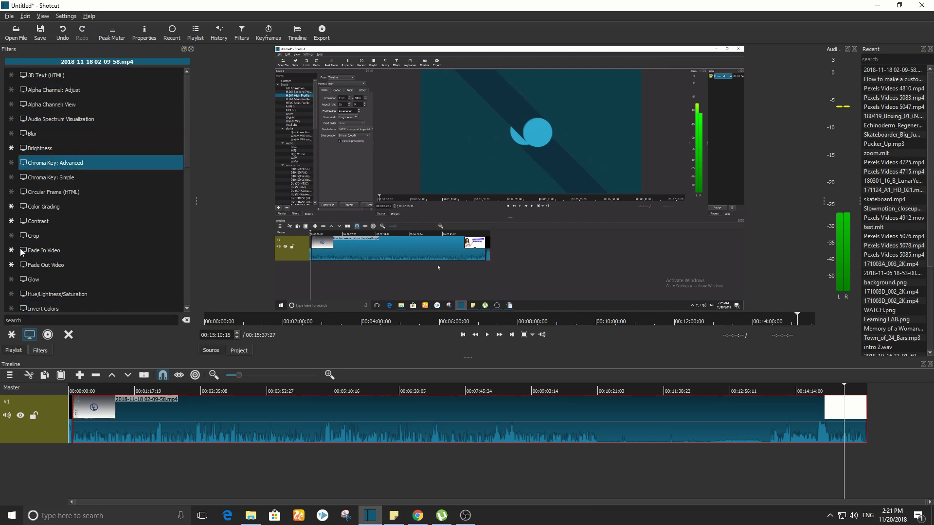
pyautogui.click(27, 322)
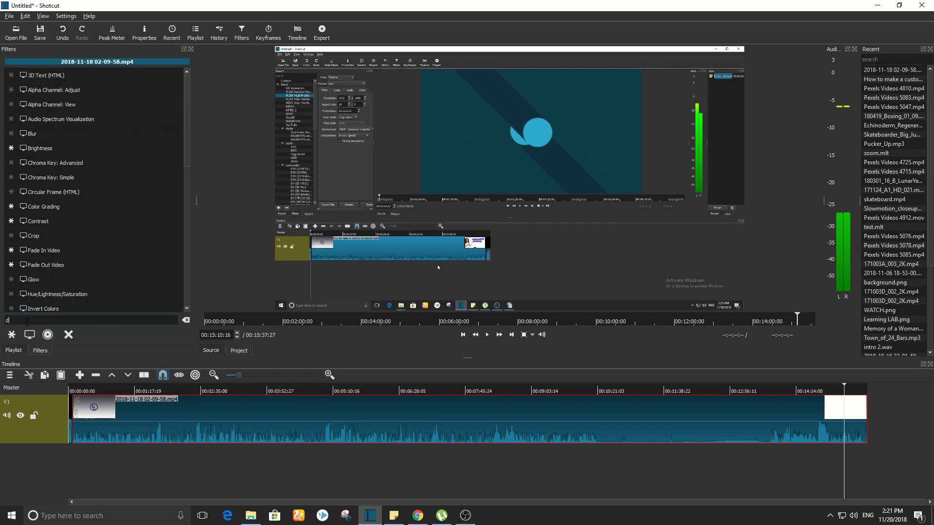
pyautogui.write('fad')
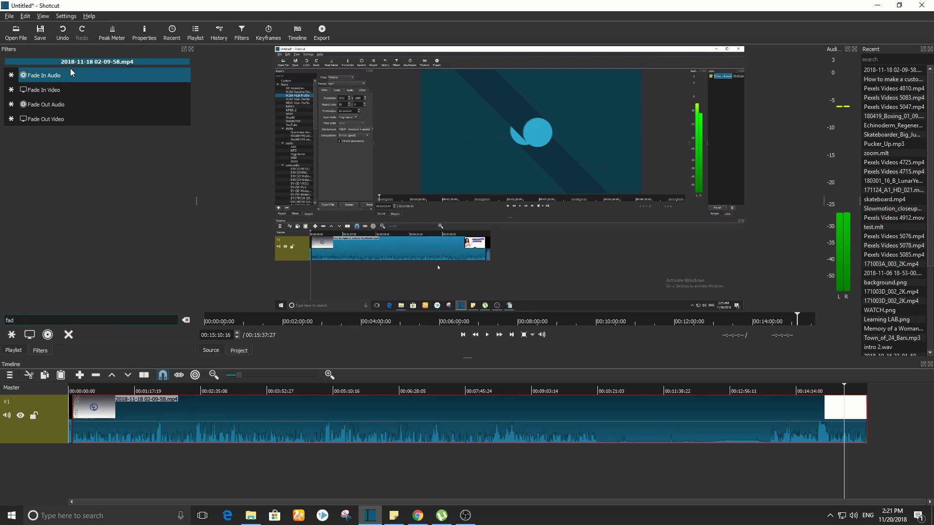
pyautogui.click(70, 124)
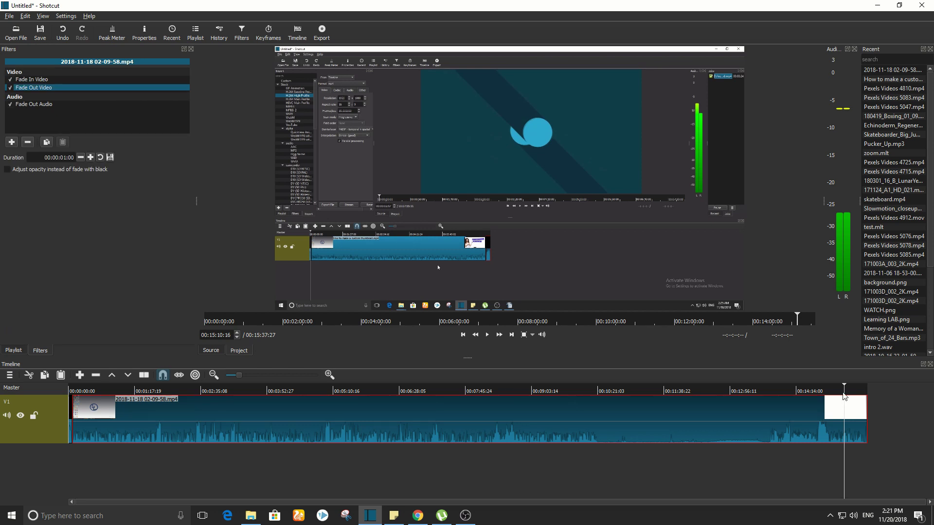
pyautogui.click(271, 375)
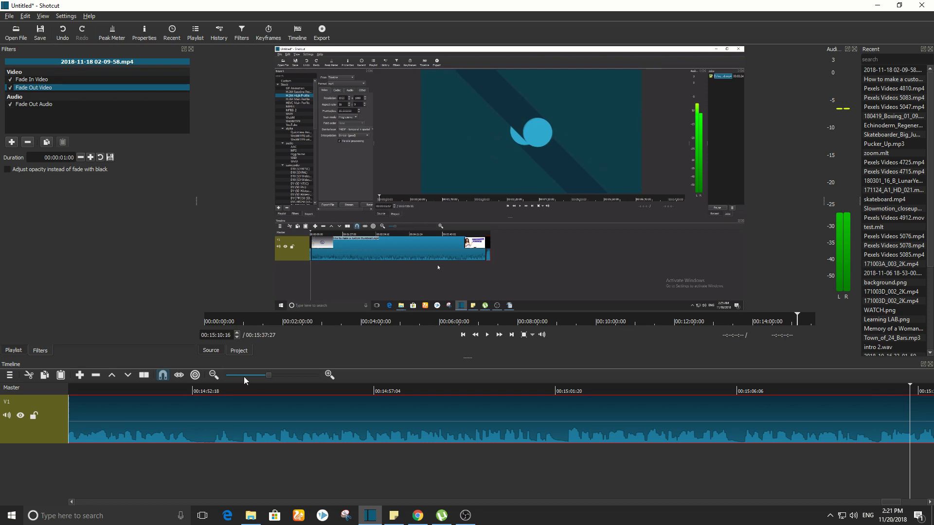
pyautogui.click(244, 376)
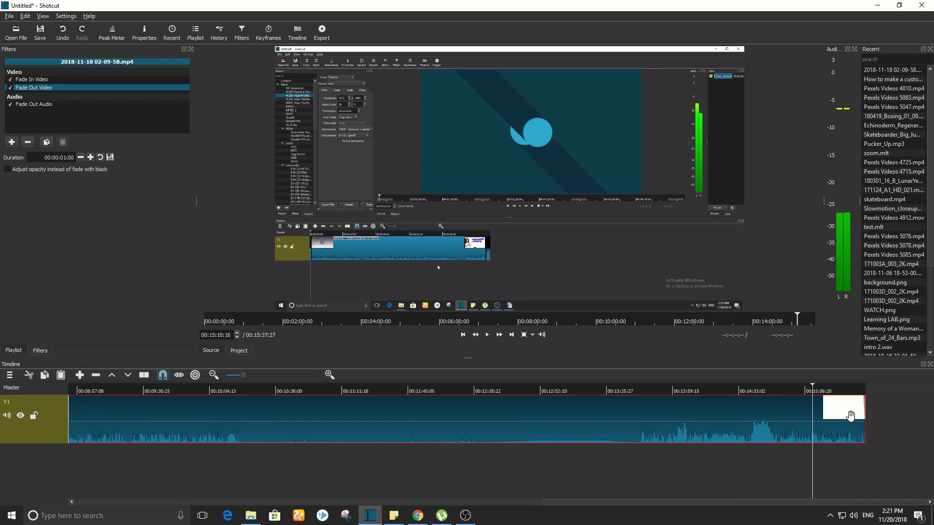
pyautogui.click(845, 391)
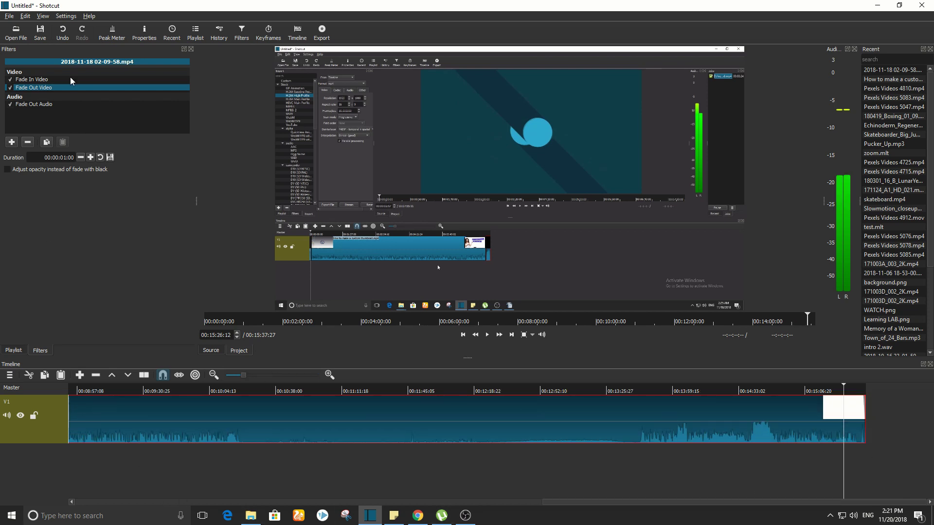
# Drag outro.mov from the Playlist onto the end of the V1 track.
pyautogui.click(195, 30)
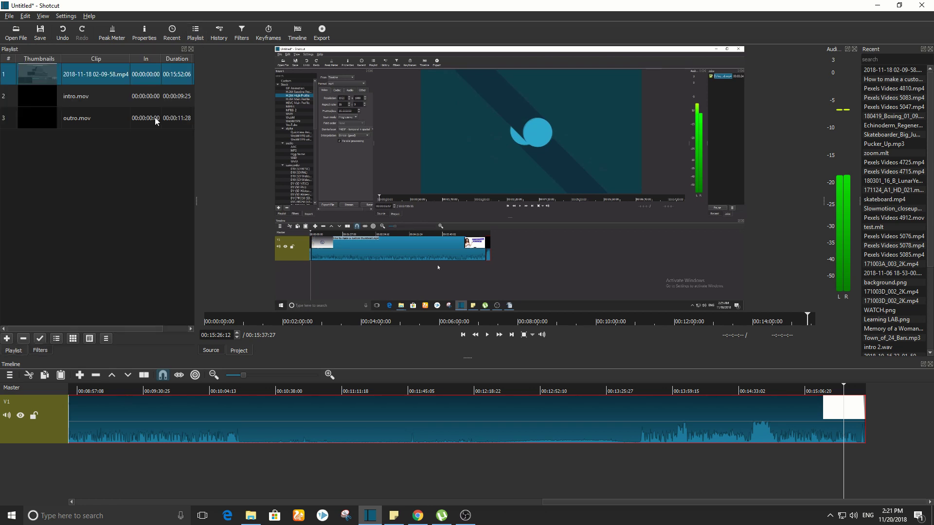
pyautogui.click(96, 112)
pyautogui.click(100, 101)
pyautogui.click(94, 116)
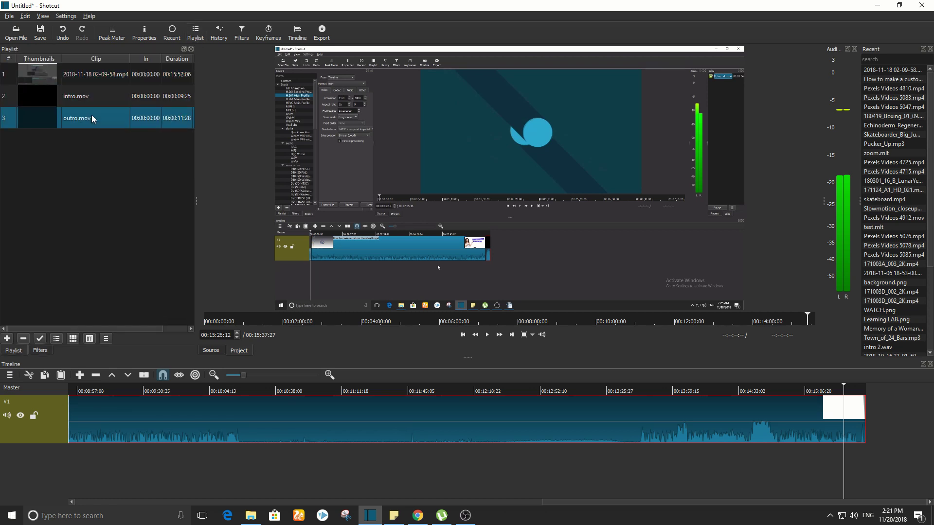
pyautogui.moveTo(80, 118)
pyautogui.mouseDown()
pyautogui.moveTo(203, 195)
pyautogui.moveTo(930, 420)
pyautogui.moveTo(826, 421)
pyautogui.mouseUp()
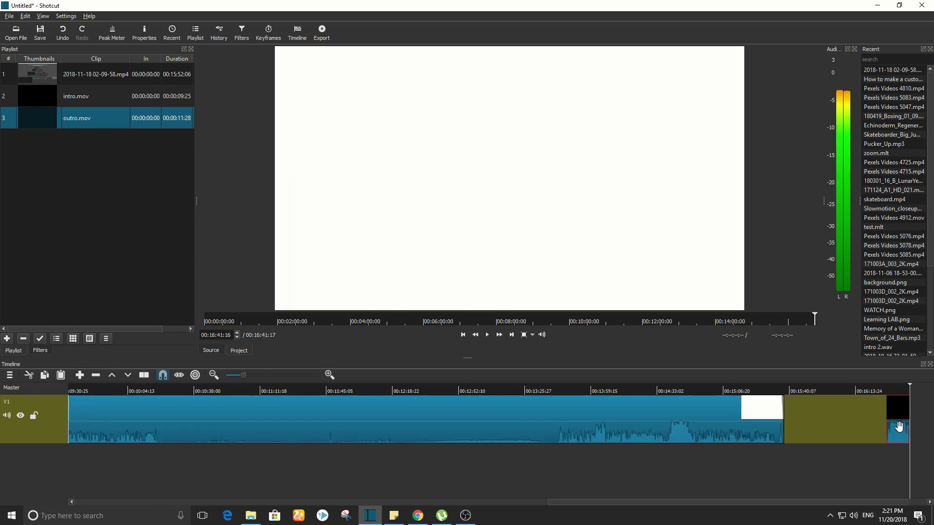
pyautogui.moveTo(826, 421); pyautogui.dragTo(797, 419)
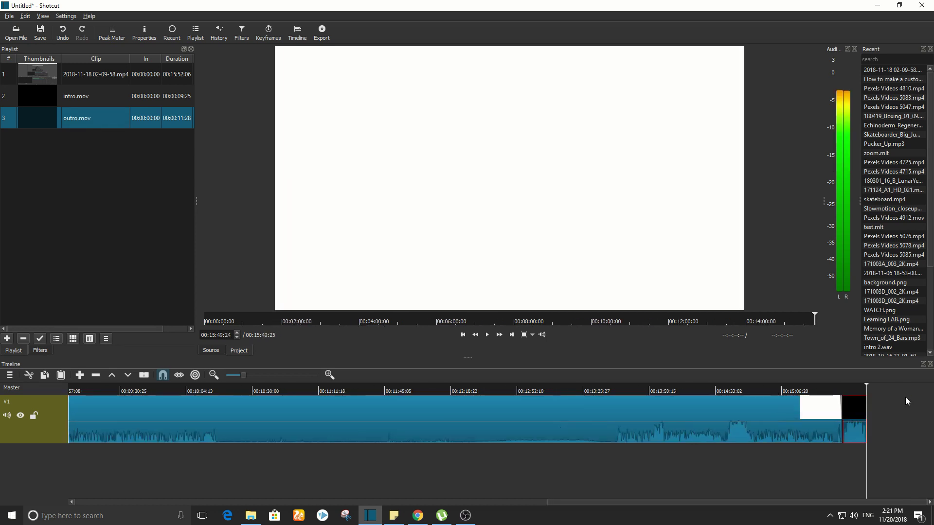
# Zoom in on the recording's end and play across the transition into outro.mov twice.
pyautogui.moveTo(868, 390); pyautogui.dragTo(801, 390)
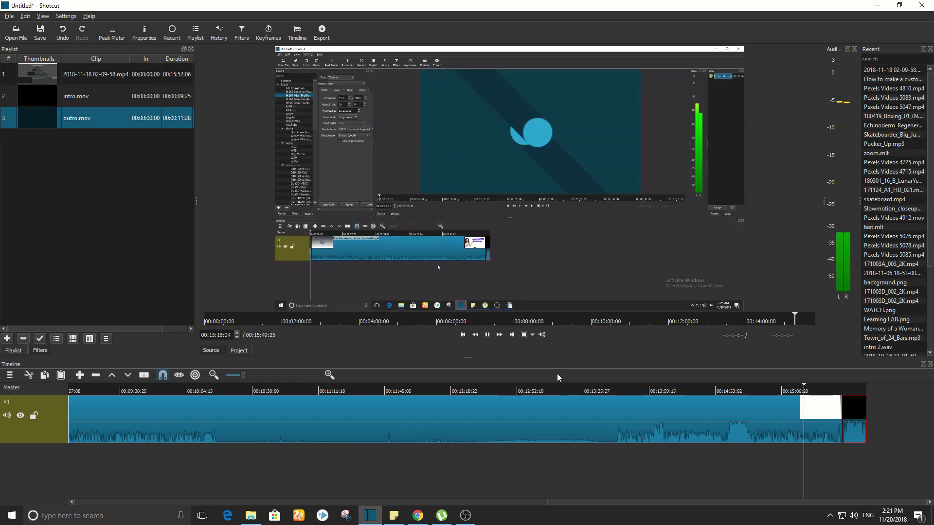
pyautogui.moveTo(243, 375); pyautogui.dragTo(284, 375)
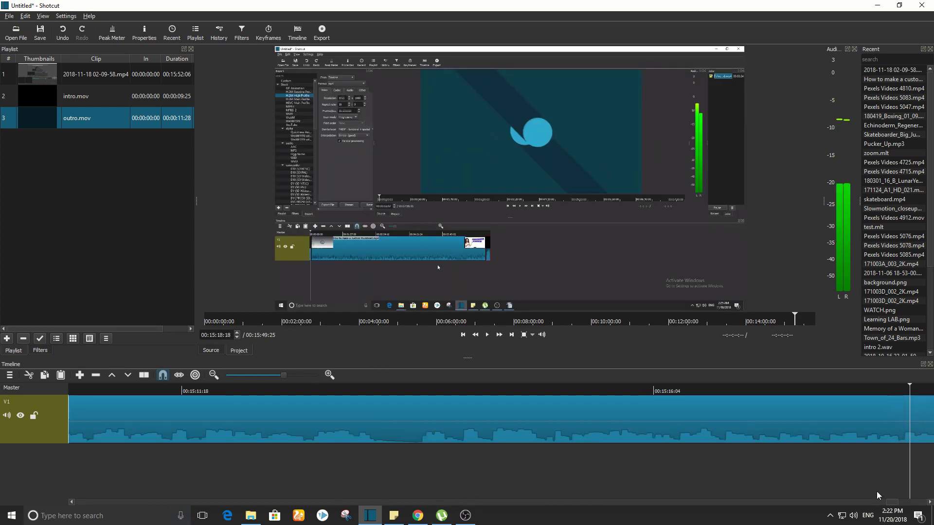
pyautogui.moveTo(895, 502); pyautogui.dragTo(933, 509)
pyautogui.press('-')
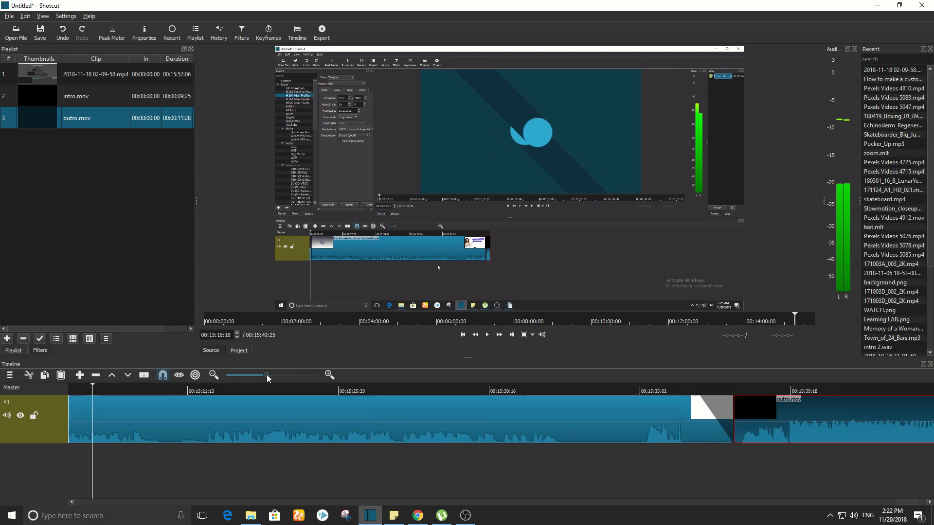
pyautogui.click(671, 392)
pyautogui.press('space')
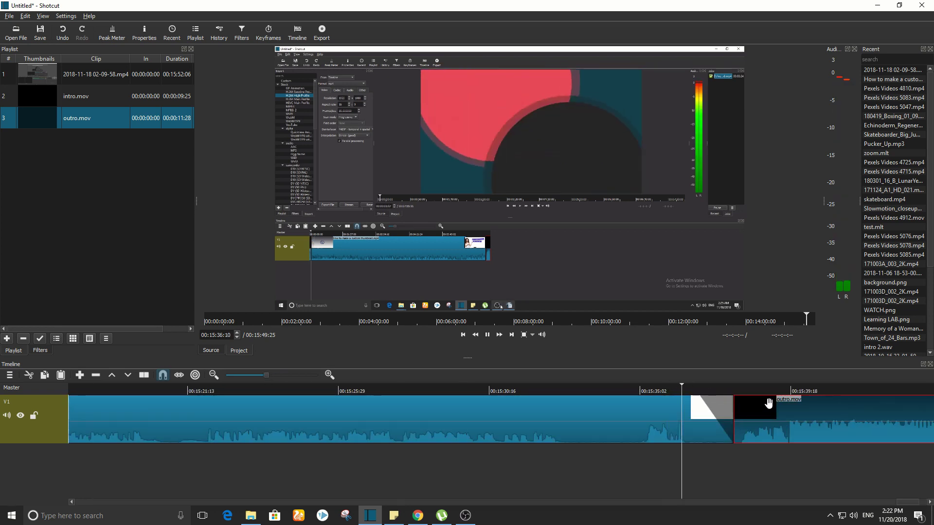
pyautogui.press('space')
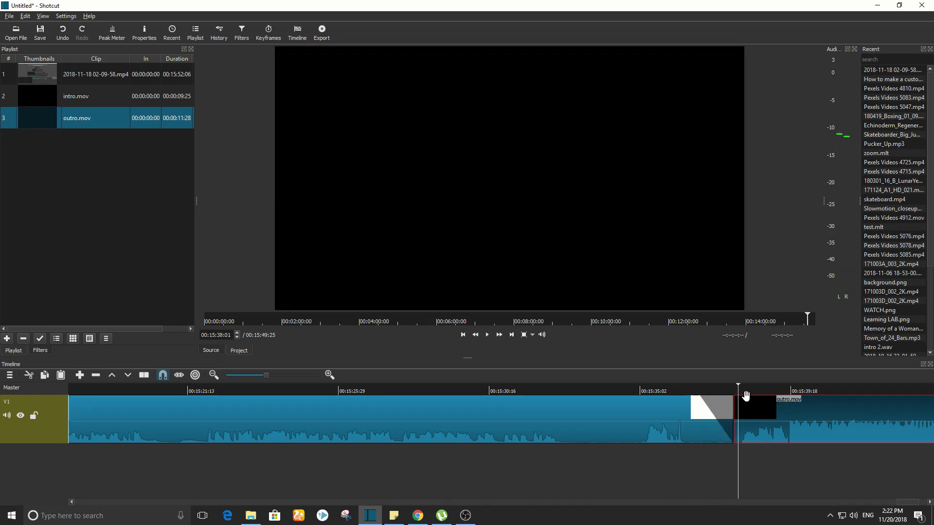
pyautogui.click(668, 391)
pyautogui.press('space')
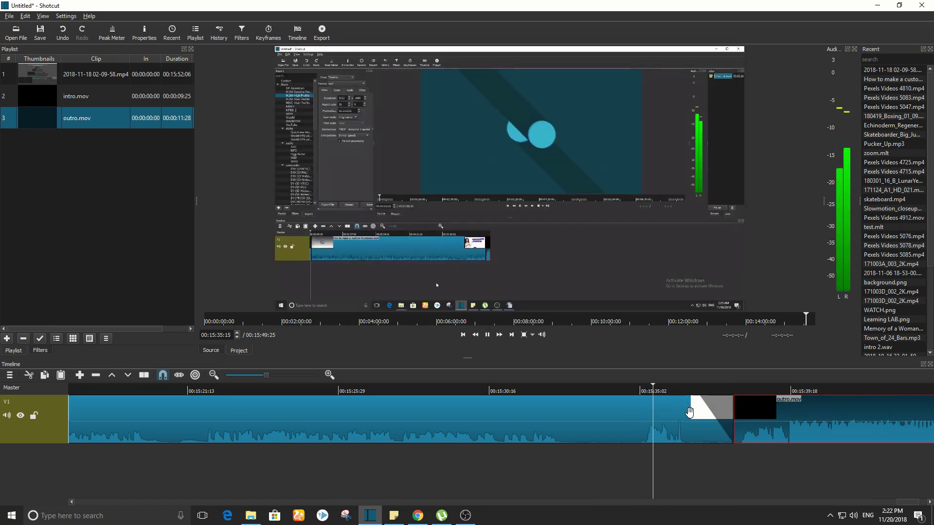
pyautogui.press('space')
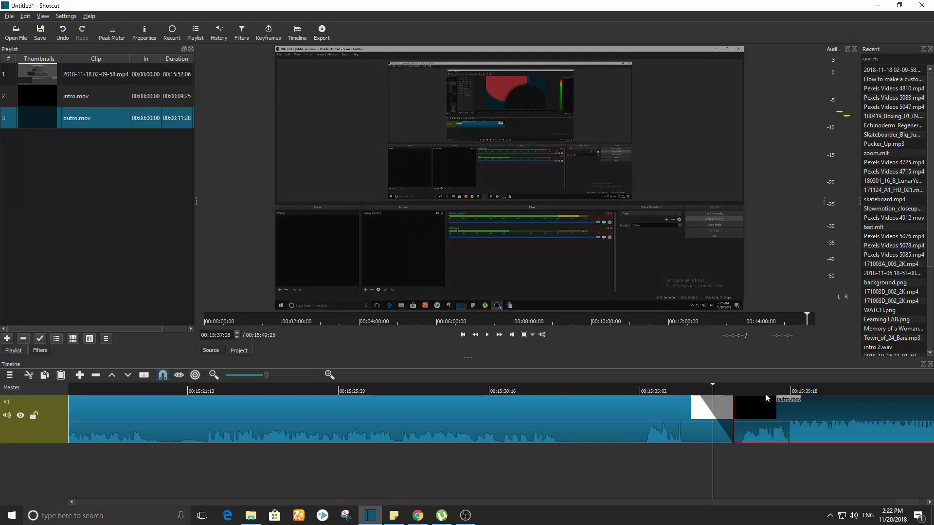
pyautogui.moveTo(719, 389); pyautogui.dragTo(692, 393)
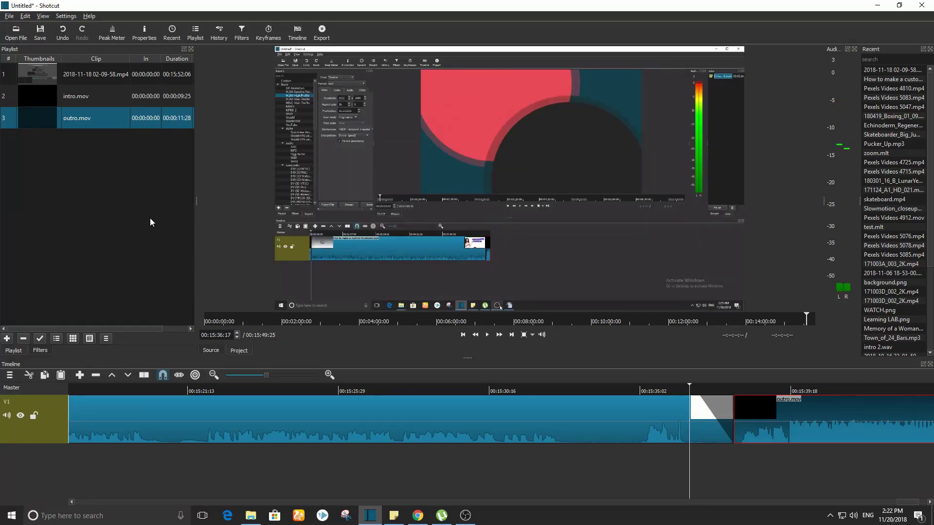
# Split the main recording at the playhead and delete the short leftover piece.
pyautogui.click(413, 431)
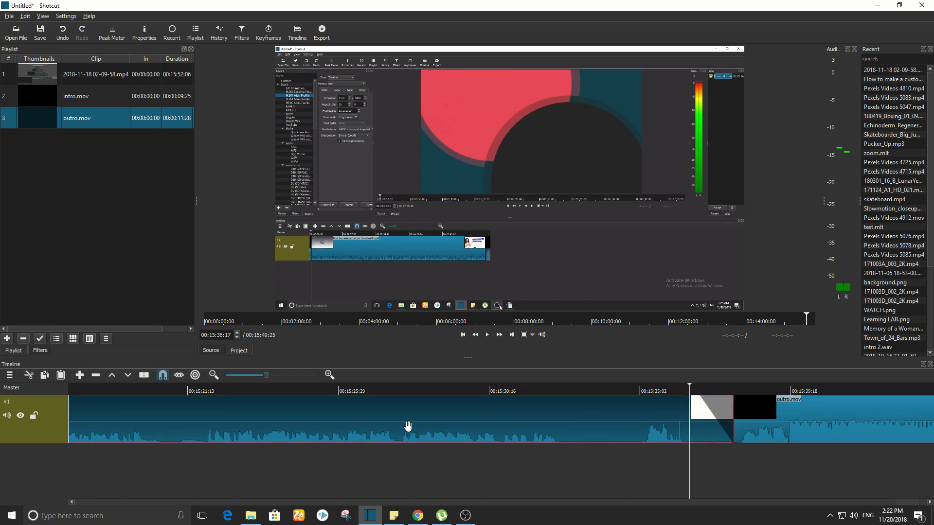
pyautogui.click(145, 377)
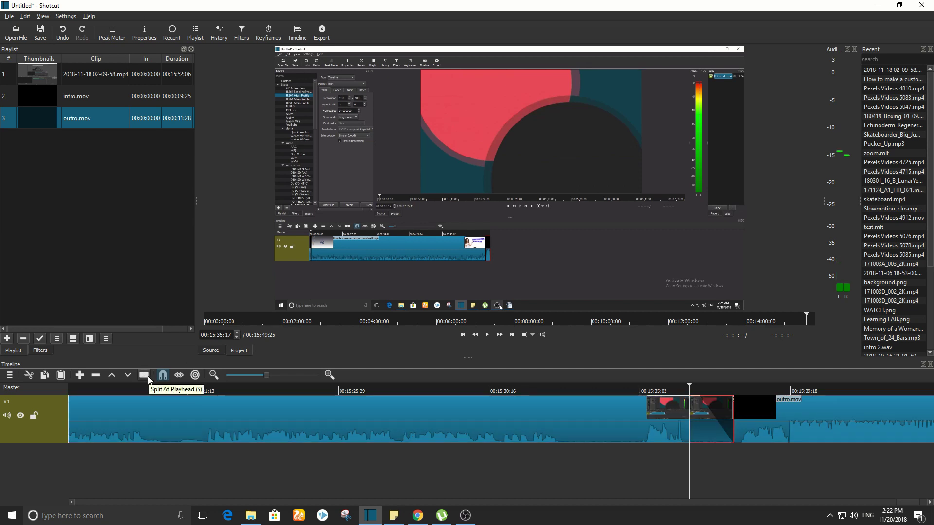
pyautogui.moveTo(686, 389); pyautogui.dragTo(612, 392)
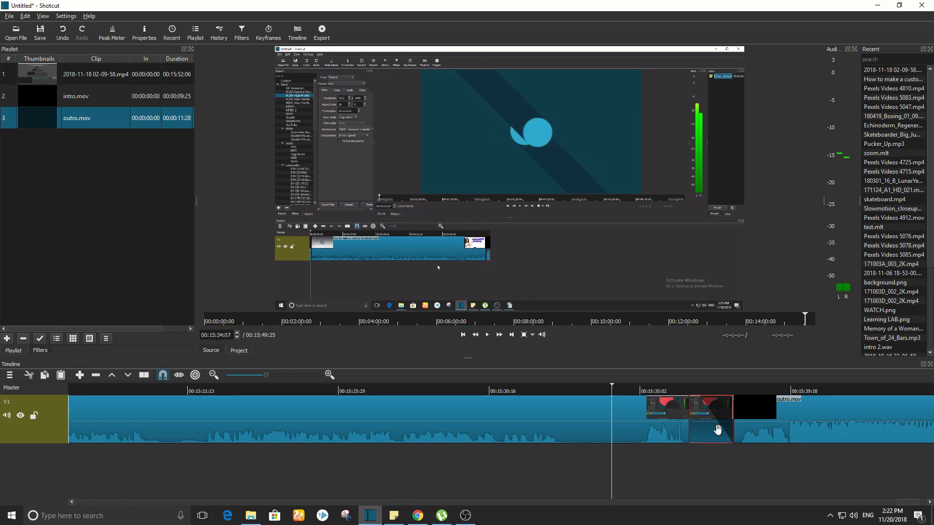
pyautogui.press('Delete')
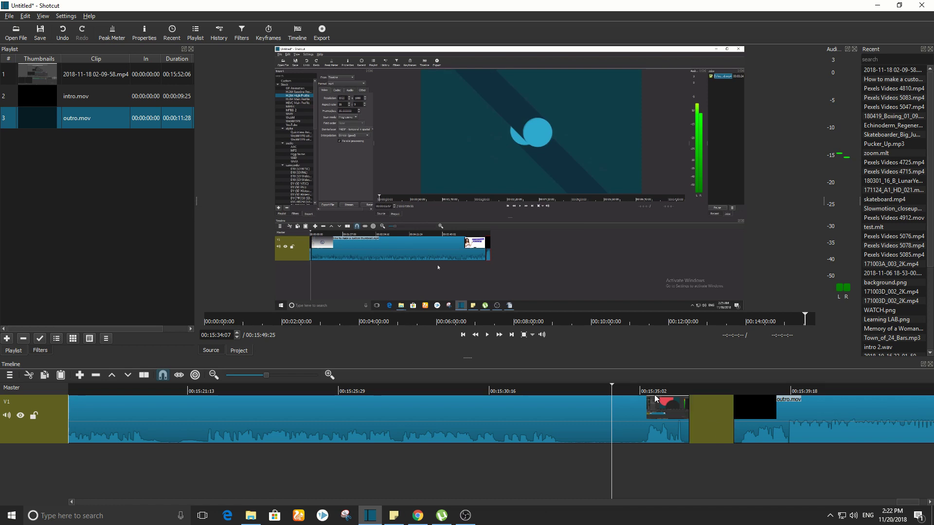
# Add a Fade Out Video filter to the shortened main recording.
pyautogui.click(651, 404)
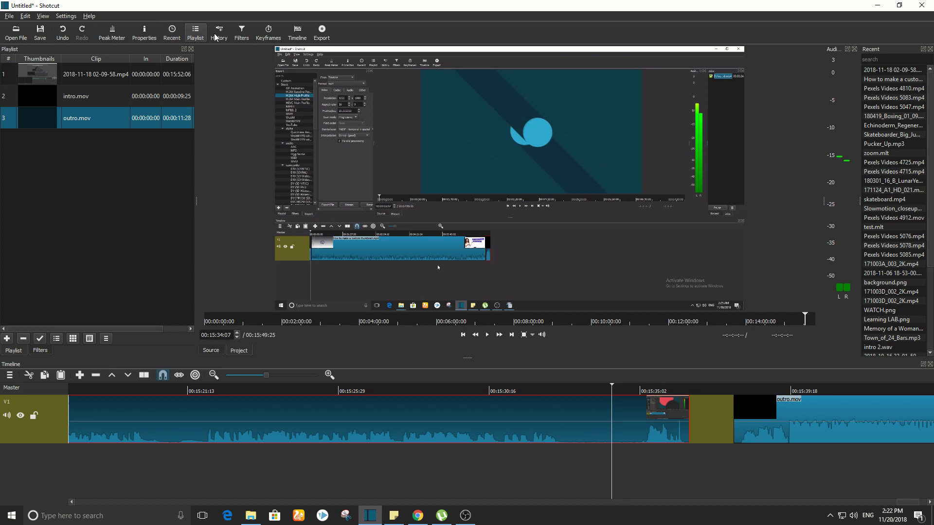
pyautogui.click(238, 34)
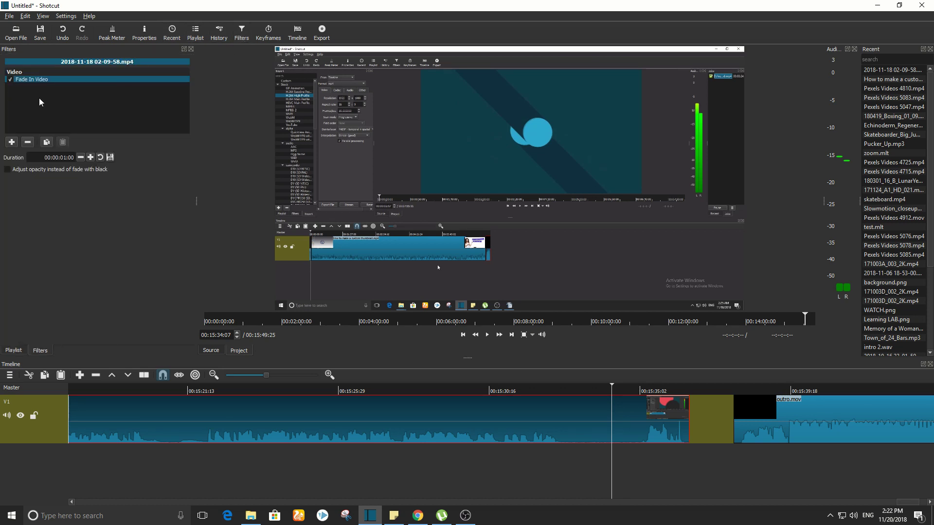
pyautogui.click(13, 142)
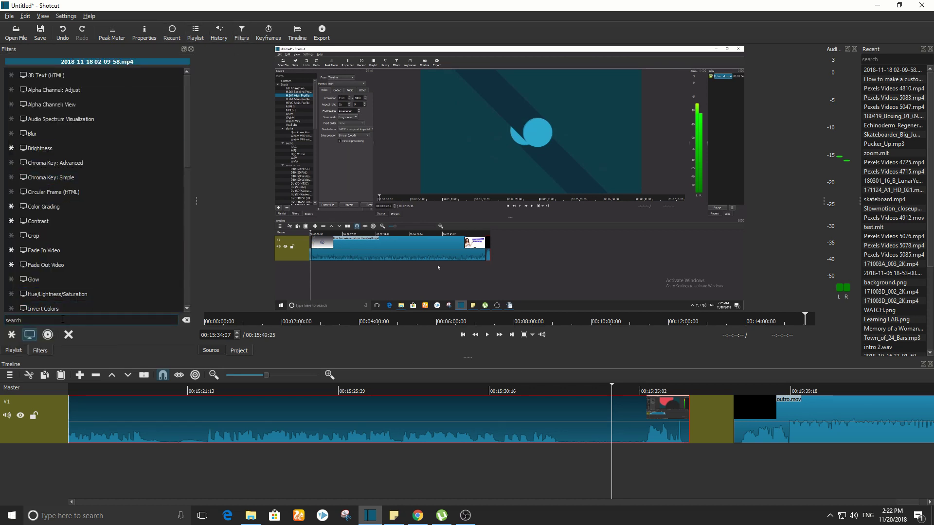
pyautogui.write('fad')
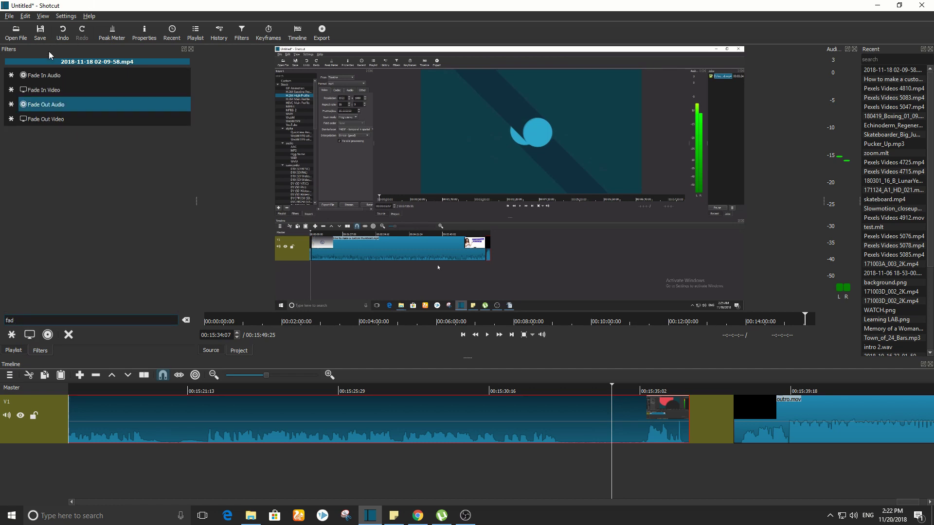
pyautogui.click(96, 121)
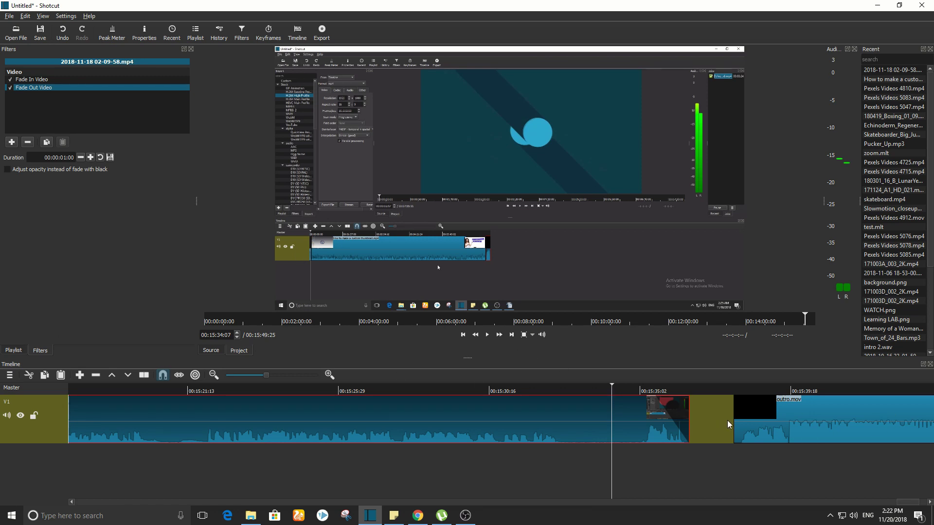
# Slide outro.mov left to overlap the recording's end, then play the transition to check it.
pyautogui.moveTo(827, 416); pyautogui.dragTo(763, 422)
pyautogui.press('space')
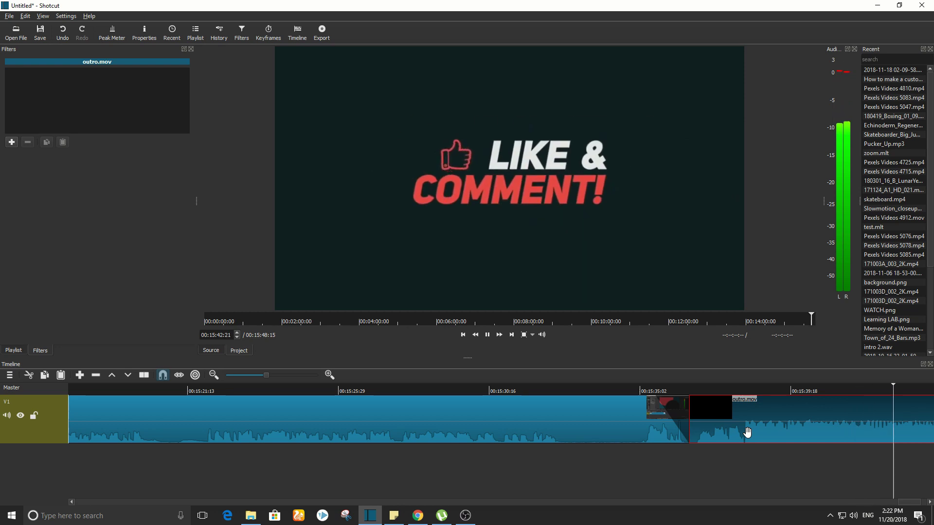
pyautogui.press('space')
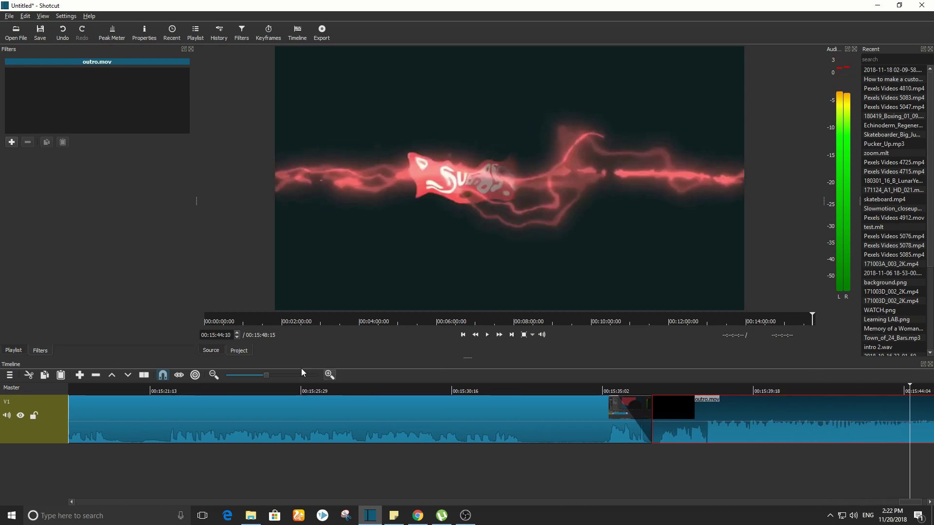
pyautogui.click(253, 376)
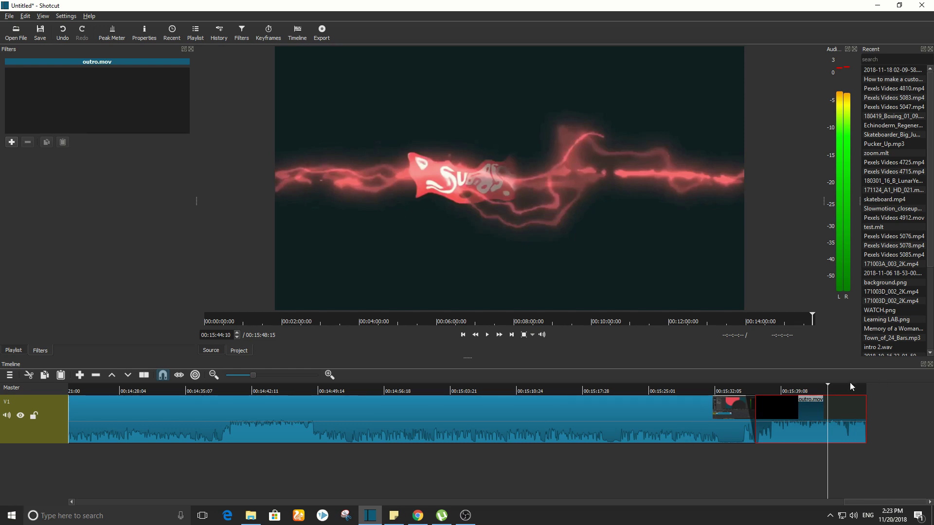
pyautogui.click(707, 391)
pyautogui.press('space')
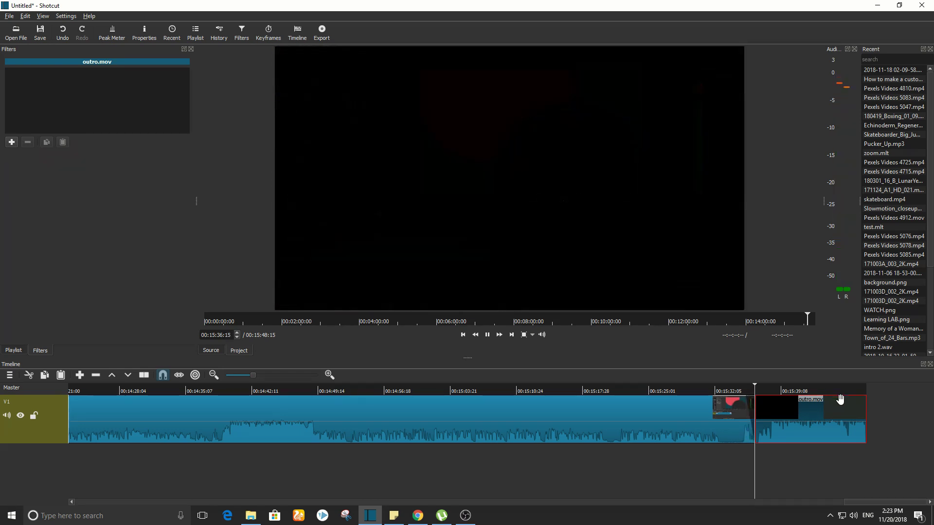
pyautogui.press('space')
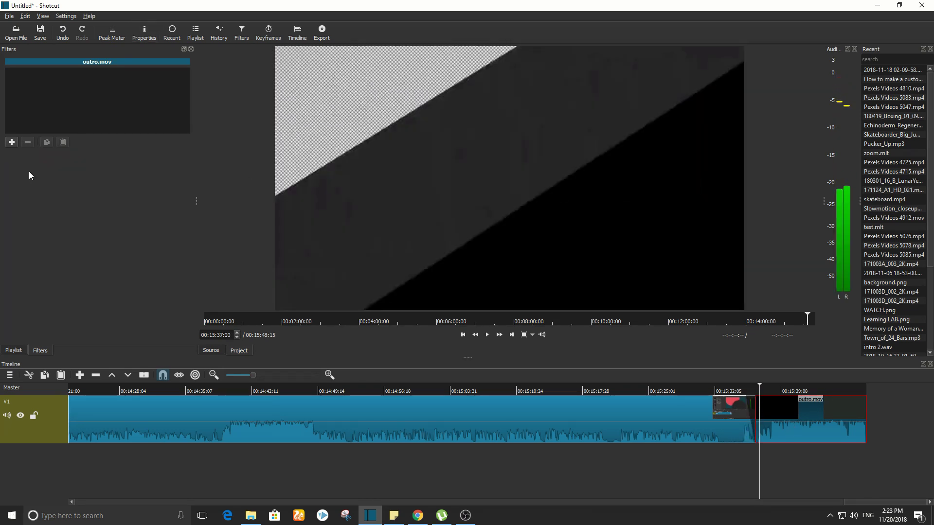
# Add 00:00:01:00 Fade Out Video and Fade In Video filters to outro.mov.
pyautogui.click(12, 142)
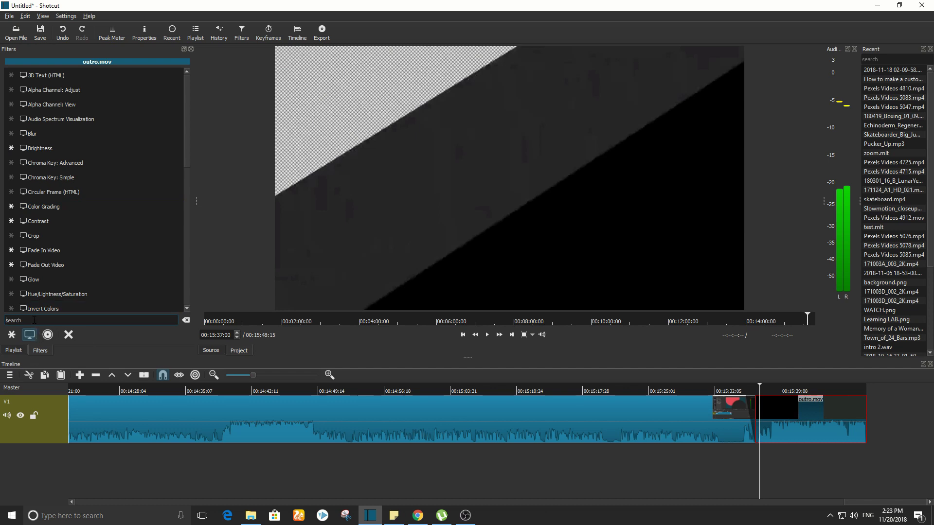
pyautogui.write('fade')
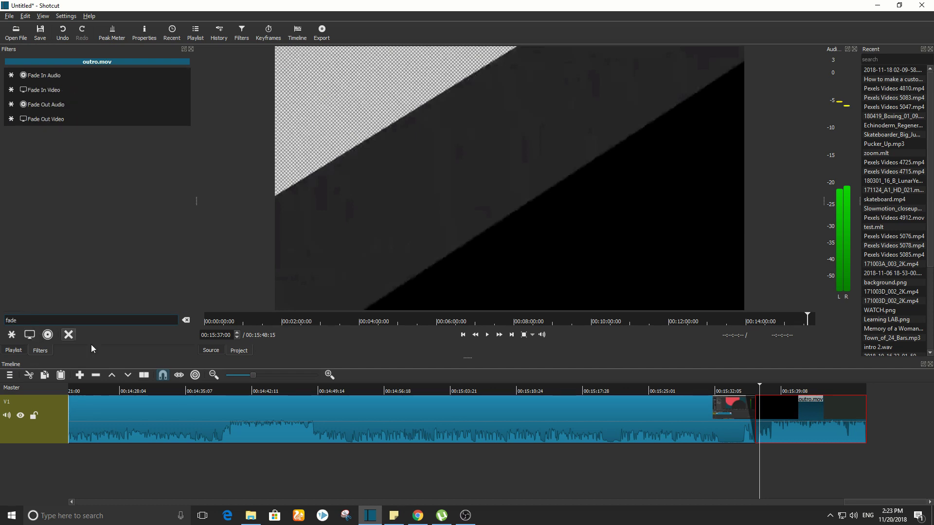
pyautogui.click(73, 124)
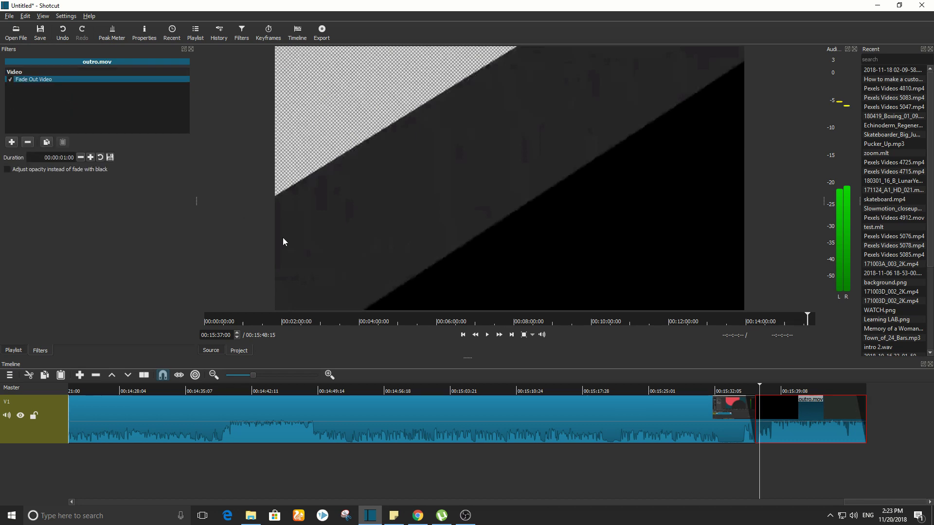
pyautogui.click(12, 142)
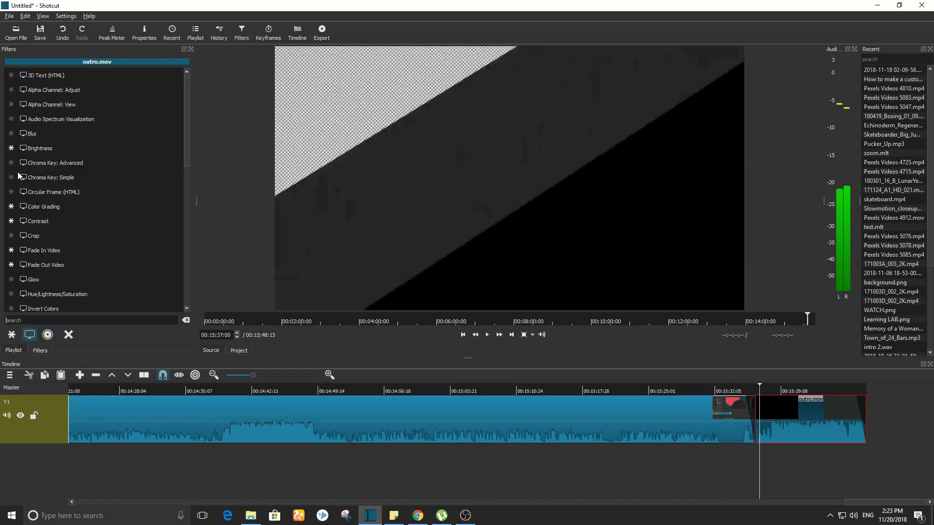
pyautogui.click(65, 320)
pyautogui.write('fade')
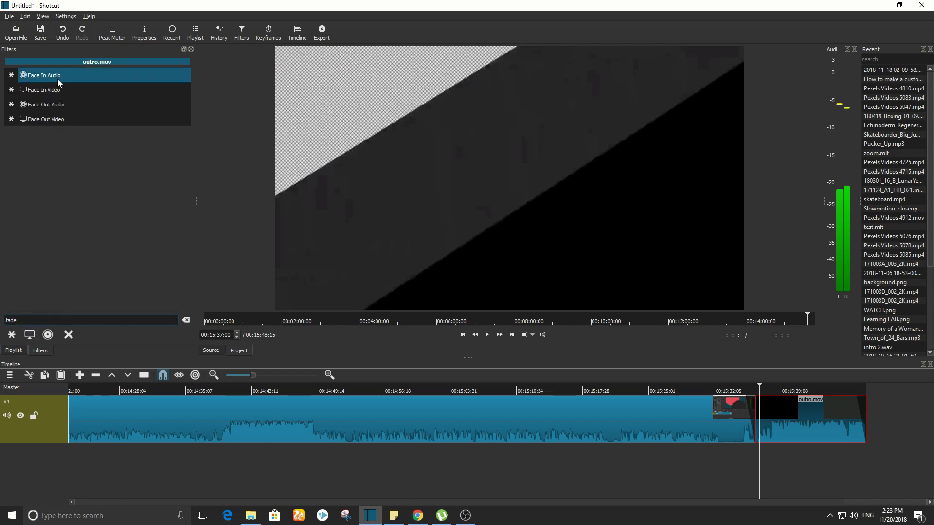
pyautogui.click(65, 93)
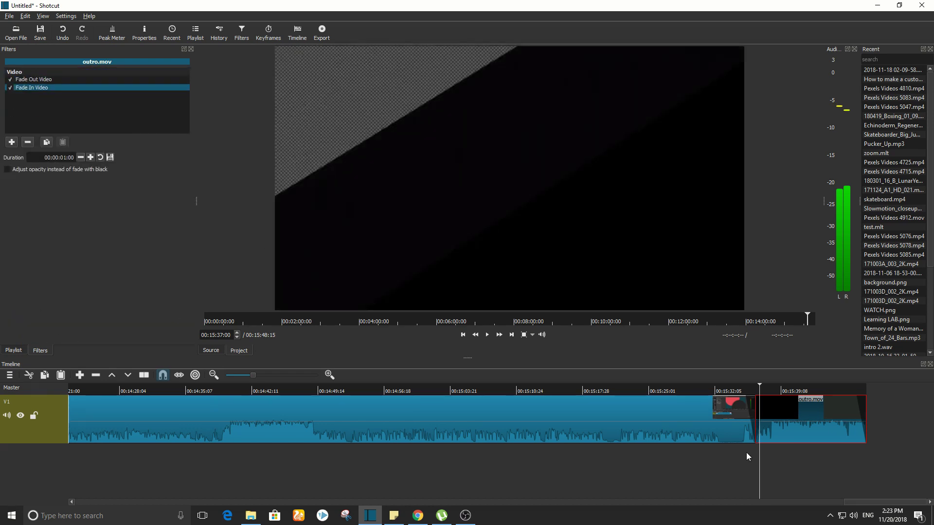
pyautogui.click(242, 376)
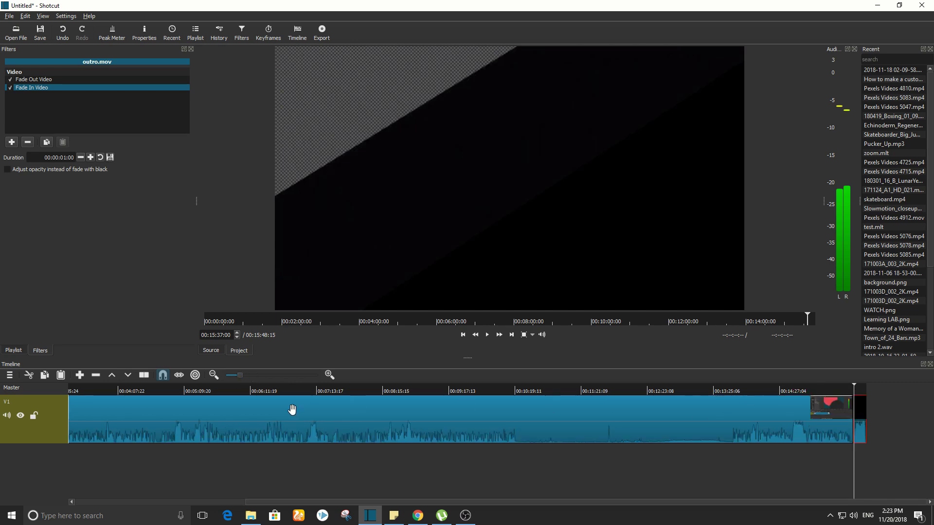
# Zoom out to the whole project, play the opening fade-in from the start, then select the main recording.
pyautogui.click(235, 375)
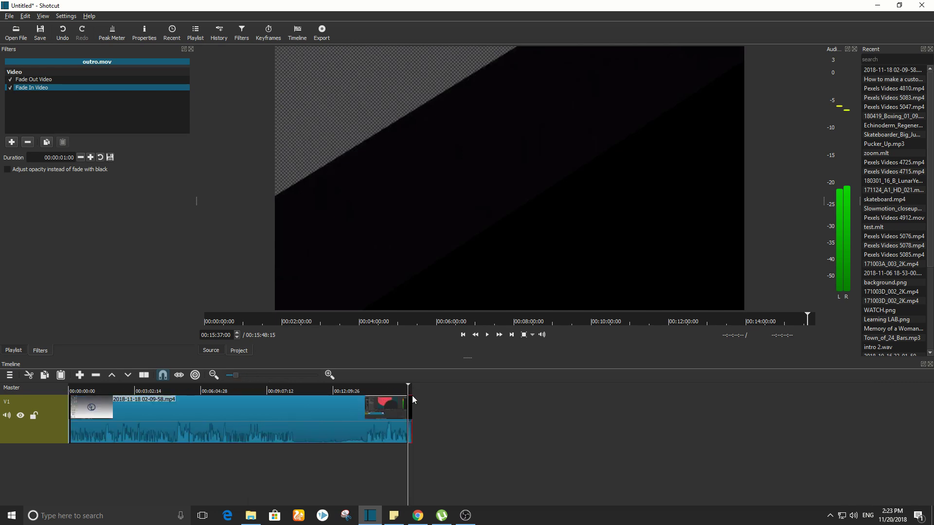
pyautogui.click(104, 391)
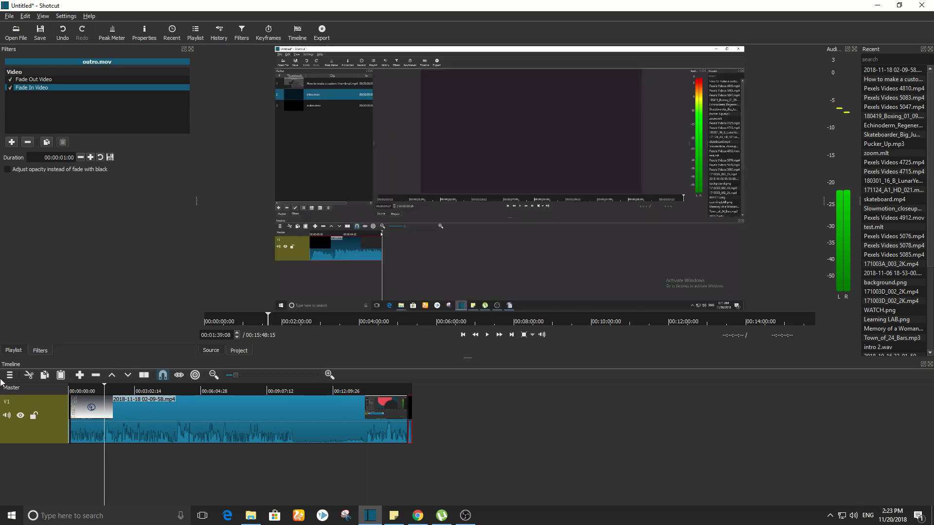
pyautogui.click(76, 391)
pyautogui.press('Home')
pyautogui.press('space')
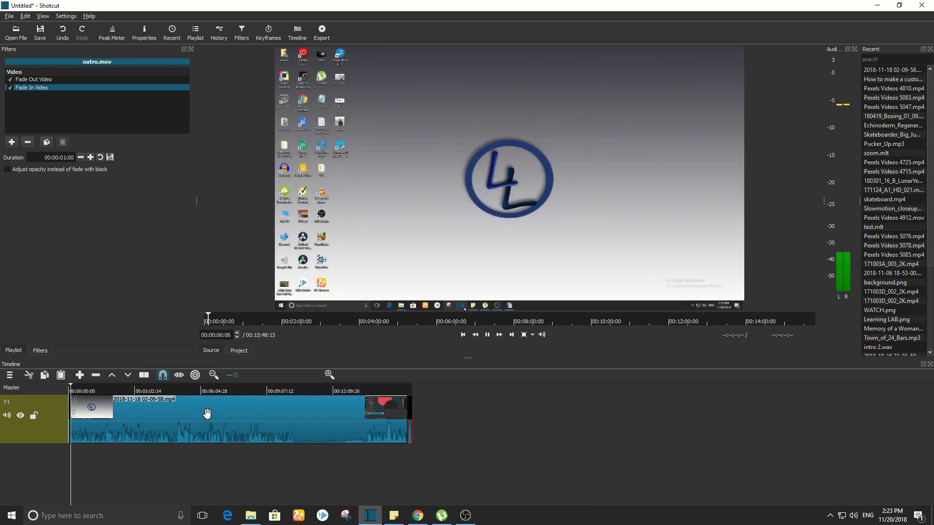
pyautogui.press('space')
pyautogui.click(342, 407)
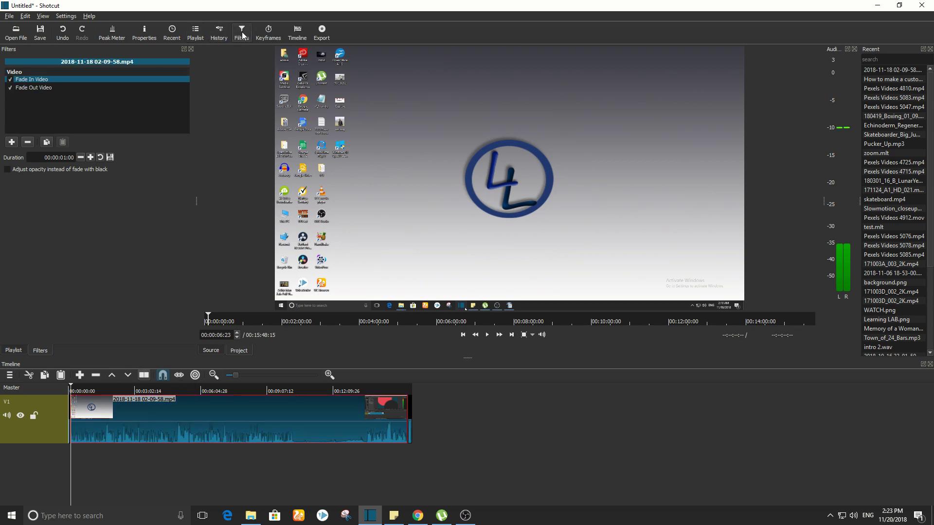
pyautogui.click(12, 142)
pyautogui.scroll(-1, 76, 291)
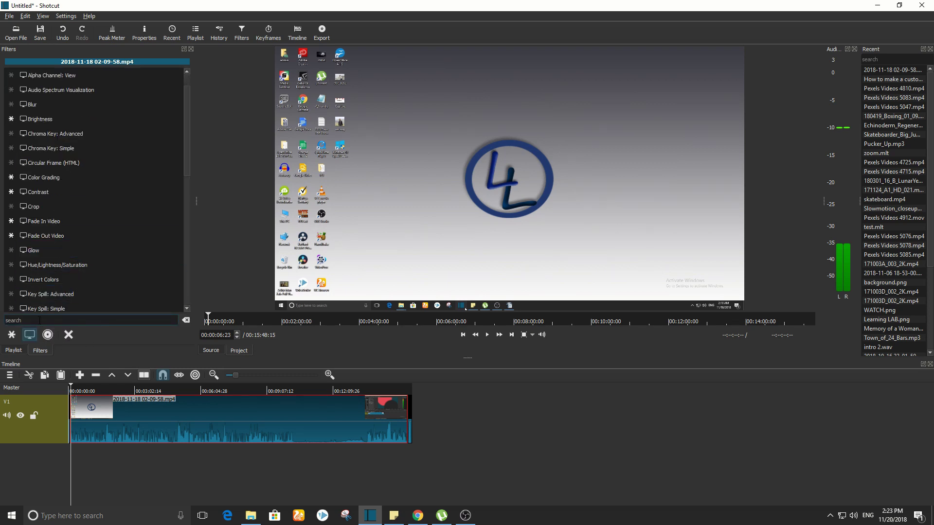
pyautogui.write('text')
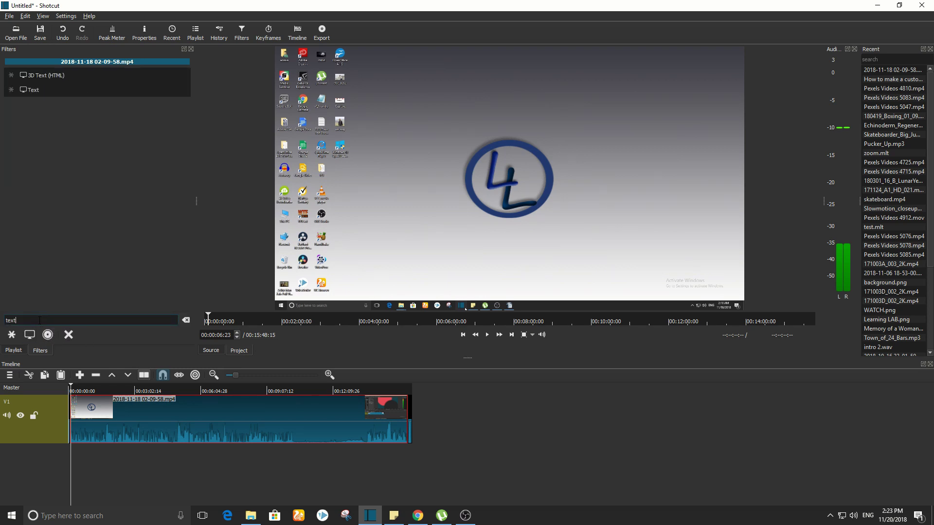
pyautogui.click(43, 90)
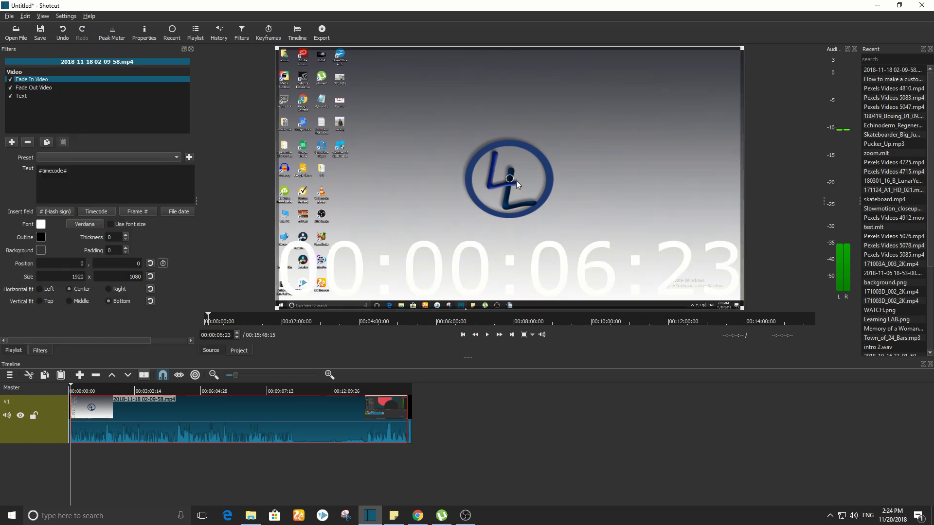
pyautogui.hotkey('ctrl', 'a')
pyautogui.press('Delete')
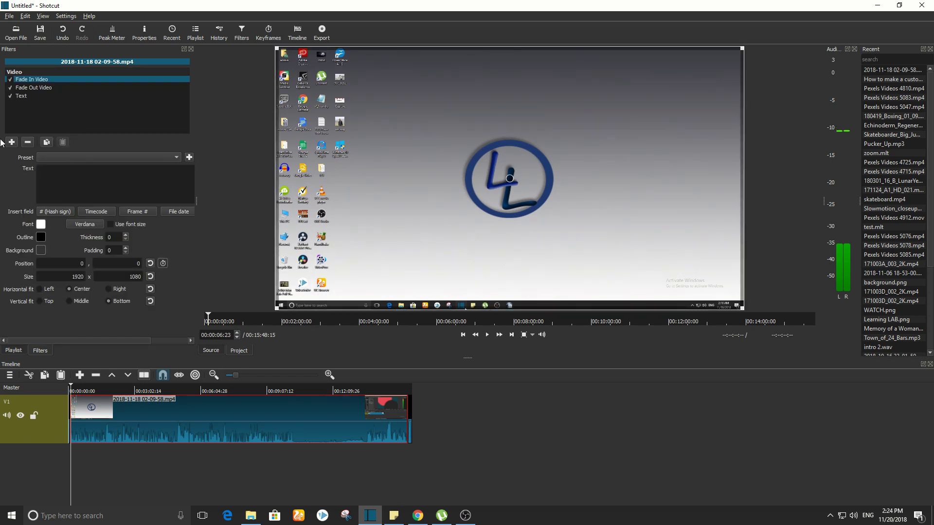
pyautogui.write('l')
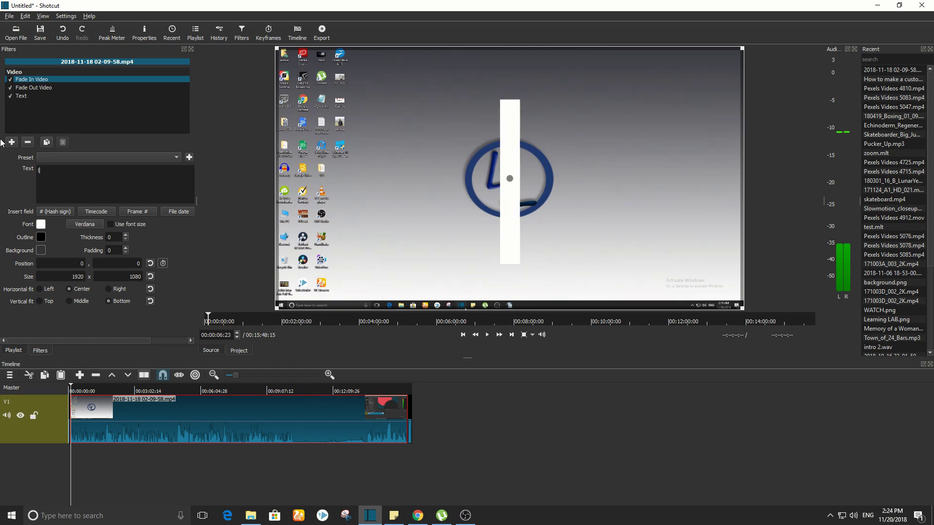
pyautogui.write('earning')
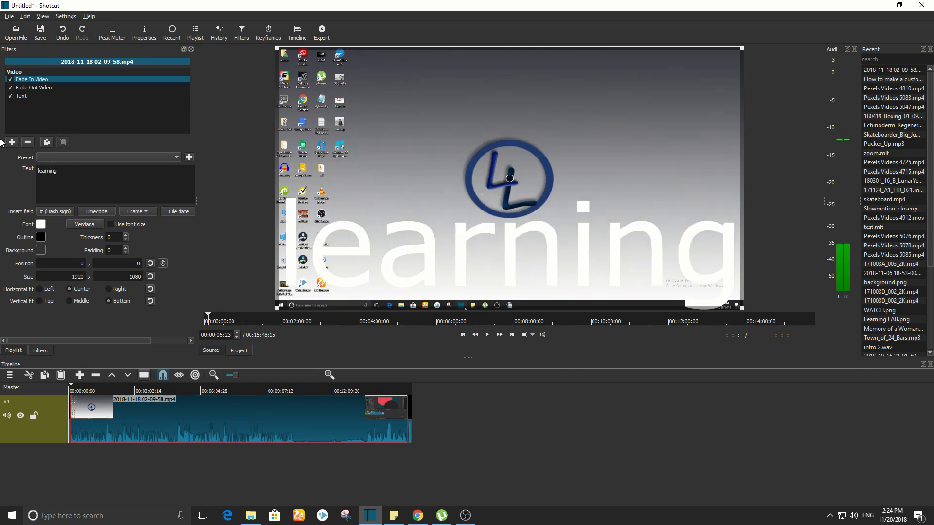
pyautogui.write(' lab')
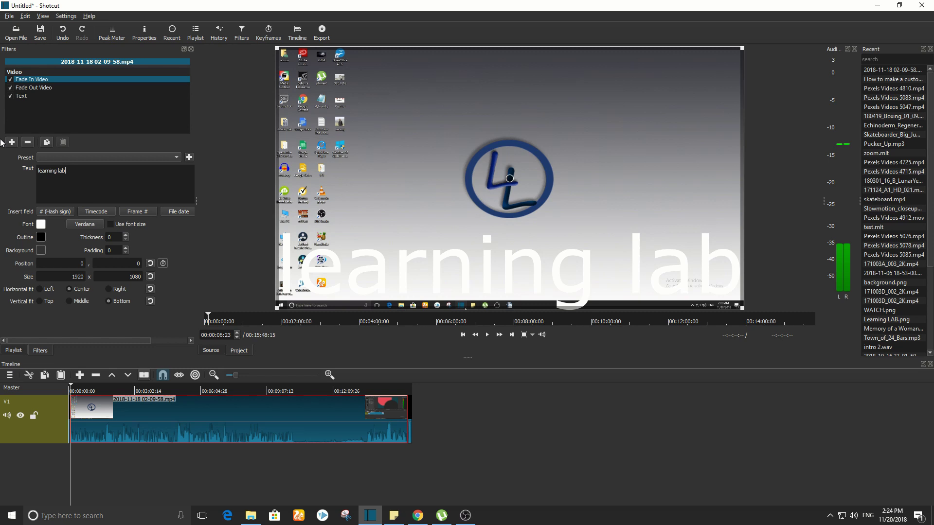
pyautogui.click(41, 224)
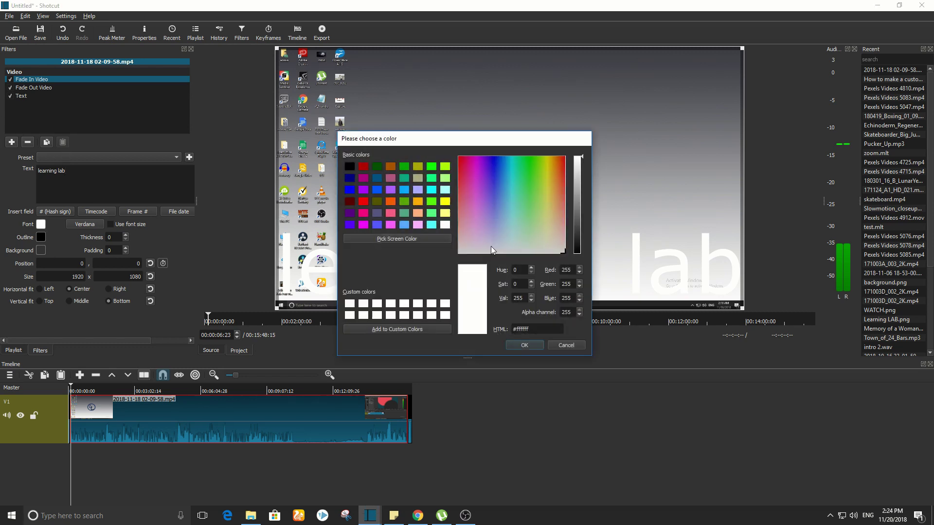
pyautogui.click(350, 168)
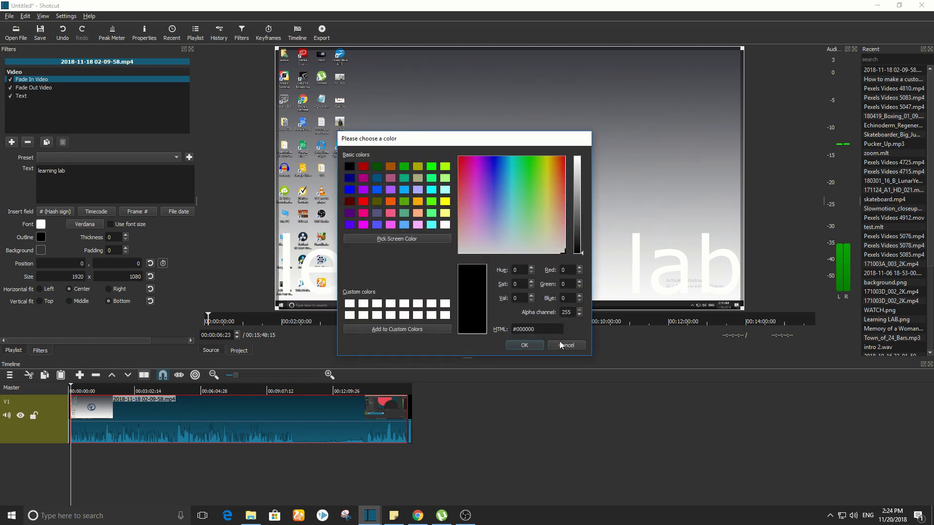
pyautogui.click(516, 347)
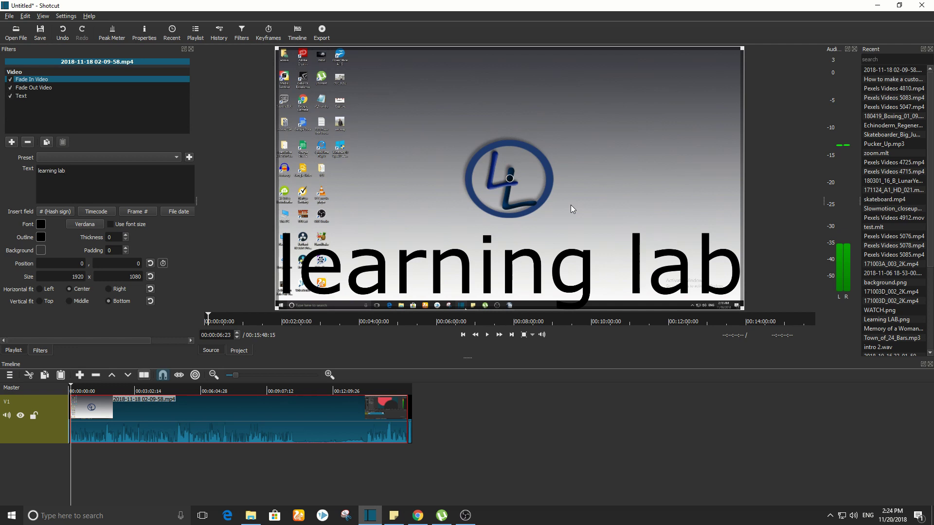
pyautogui.click(98, 157)
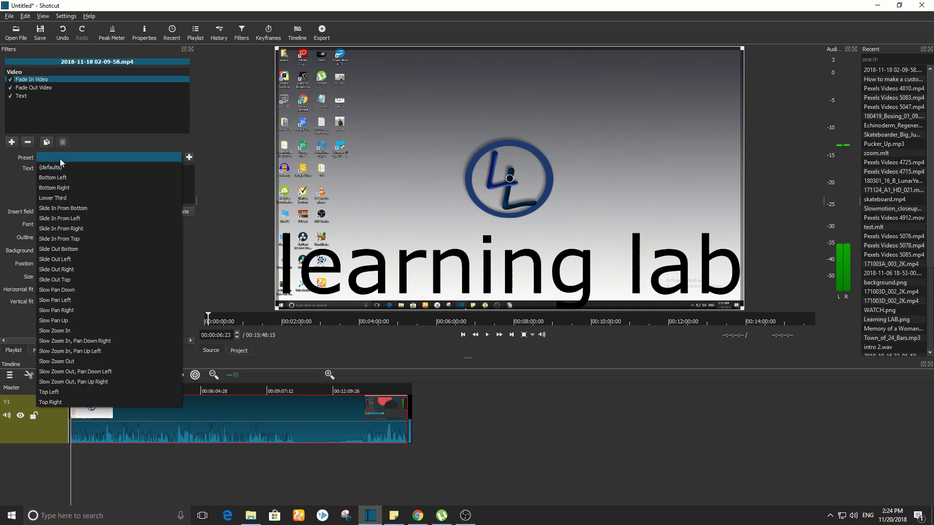
pyautogui.click(169, 196)
pyautogui.click(28, 143)
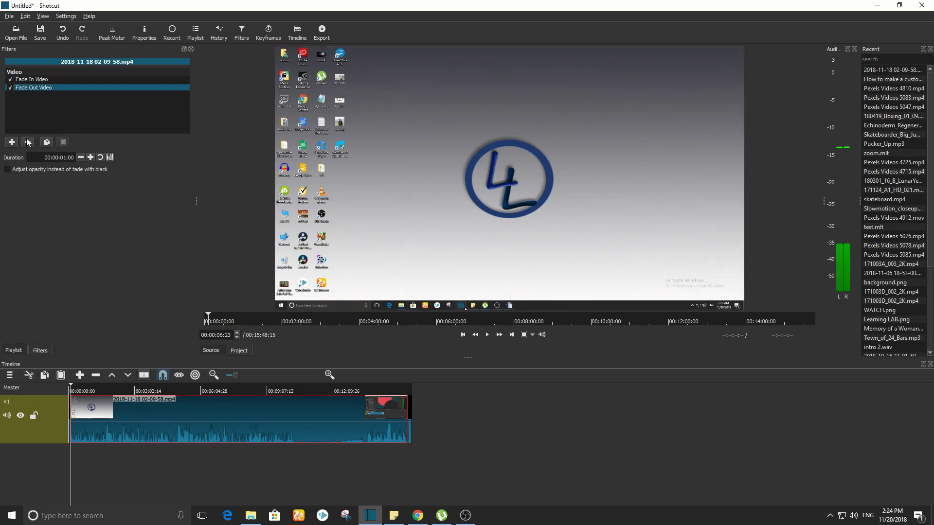
pyautogui.press('Home')
pyautogui.press('space')
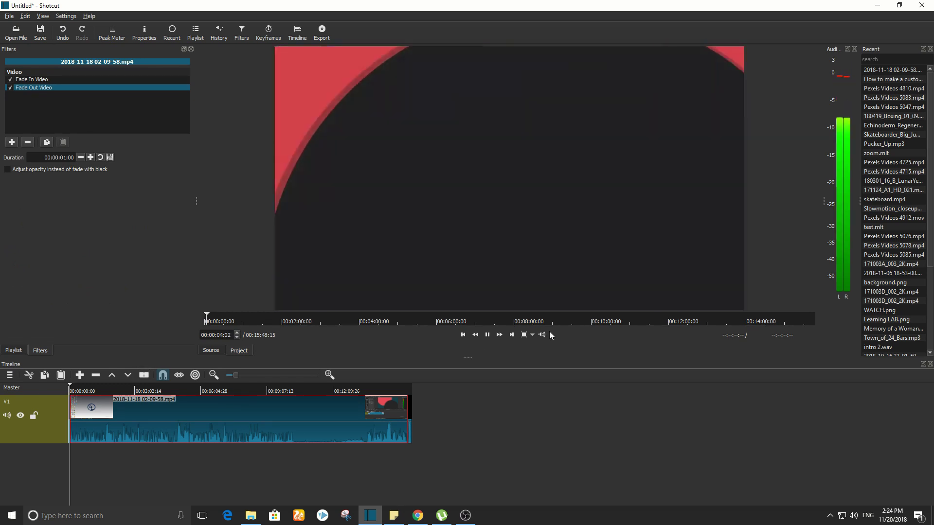
pyautogui.press('space')
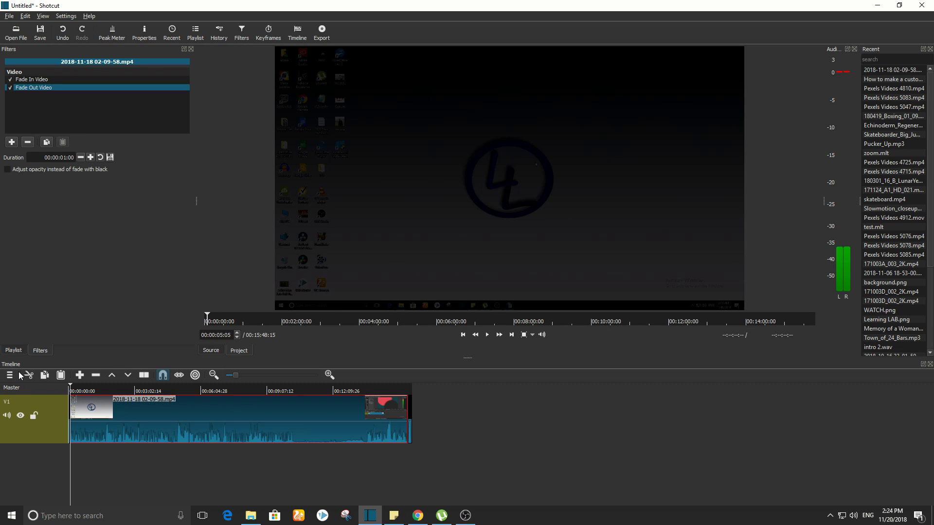
pyautogui.press('space')
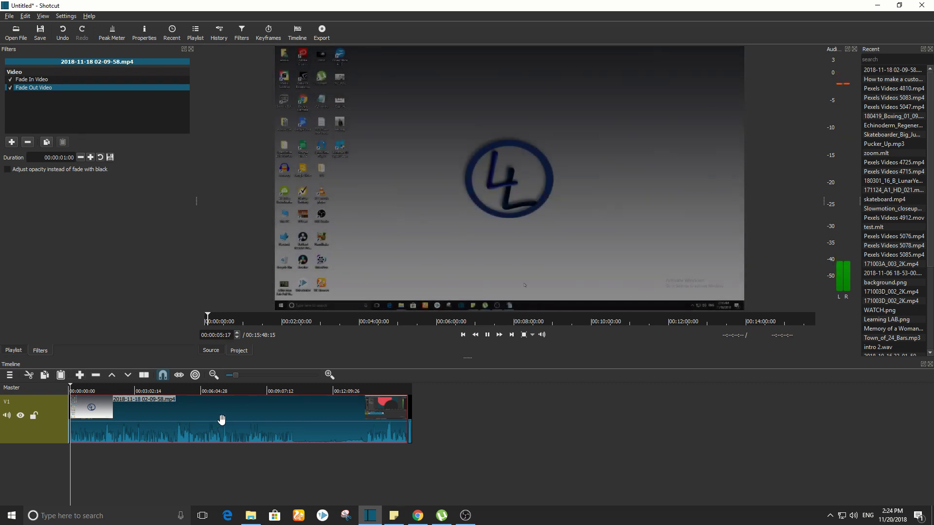
pyautogui.click(143, 391)
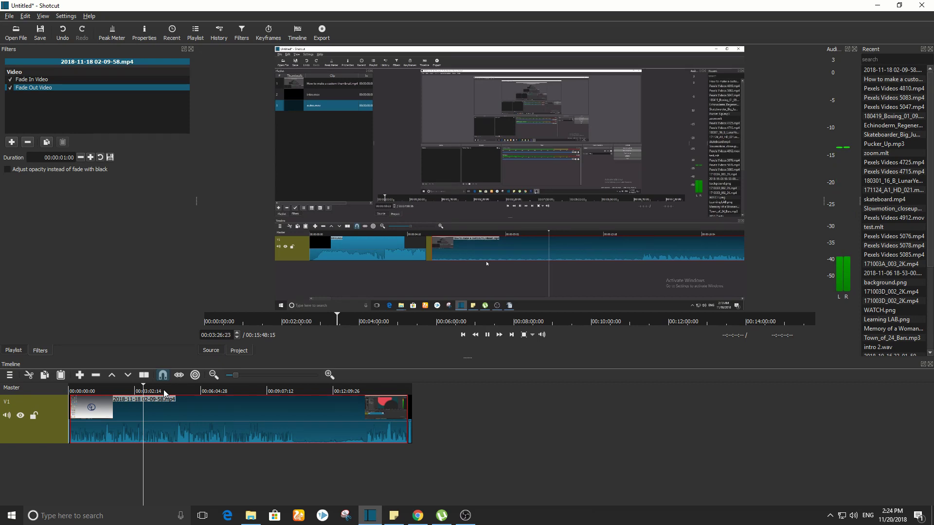
# Add an A1 audio track from the timeline menu, undoing an extra video track added by mistake.
pyautogui.click(9, 375)
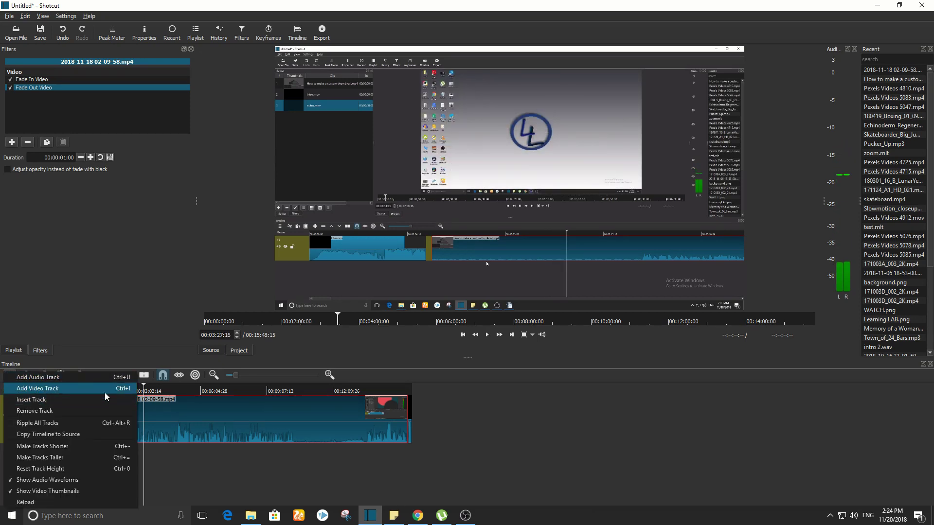
pyautogui.click(76, 378)
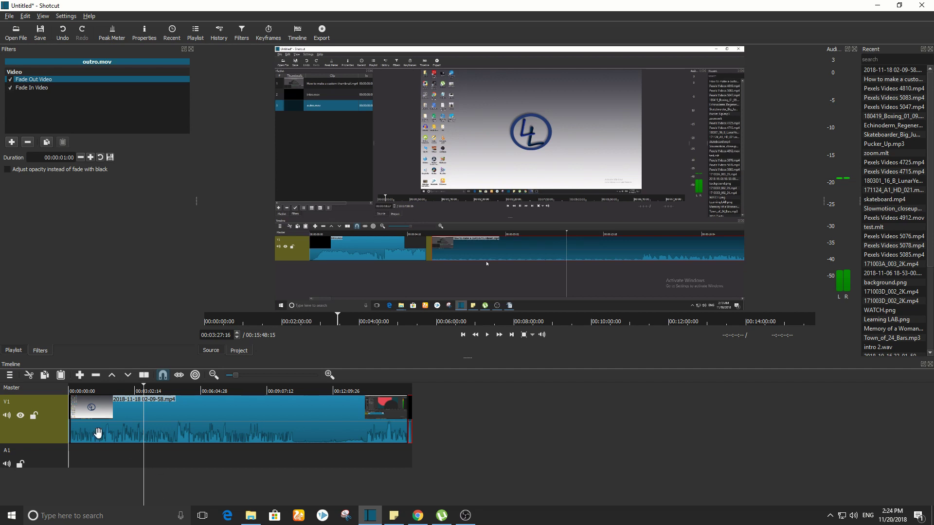
pyautogui.click(10, 375)
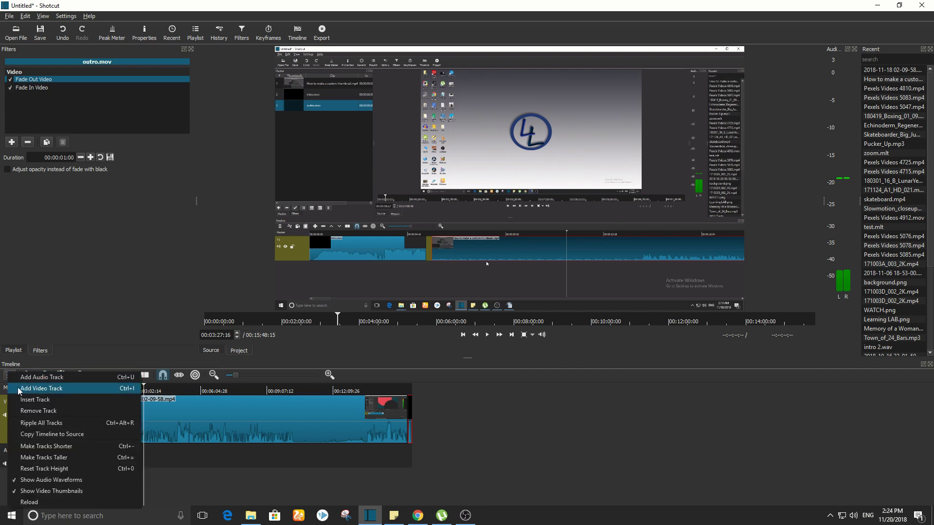
pyautogui.click(75, 391)
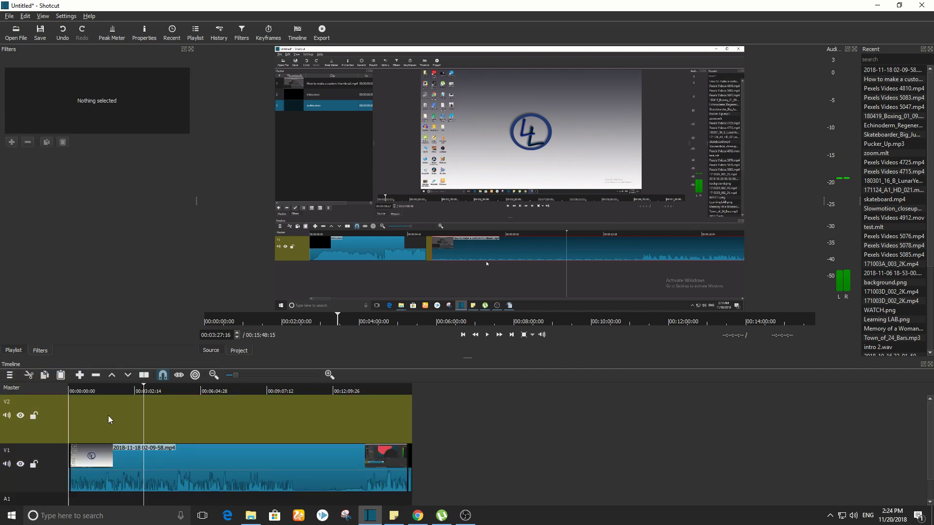
pyautogui.hotkey('ctrl', 'z')
pyautogui.click(122, 463)
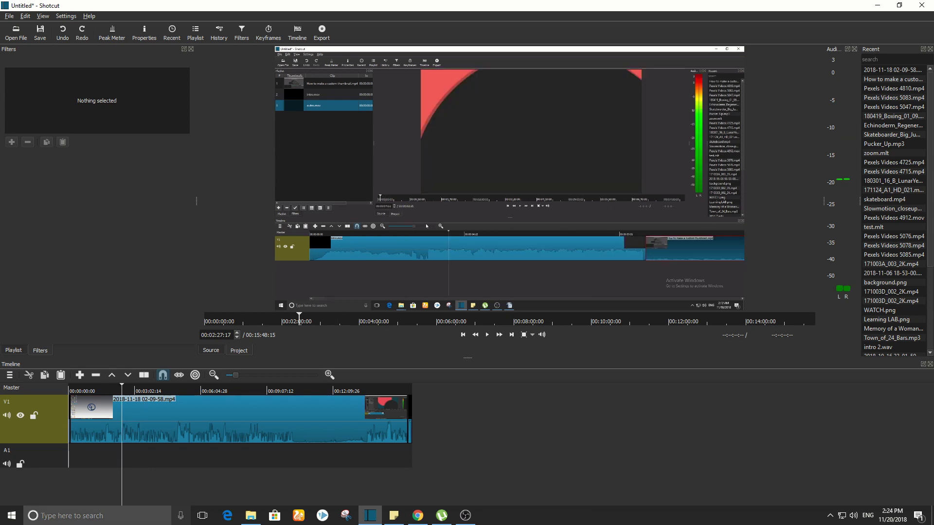
# Drag Rubix_Cube.mp3 from the media folder into the Playlist and onto the A1 track.
pyautogui.click(249, 516)
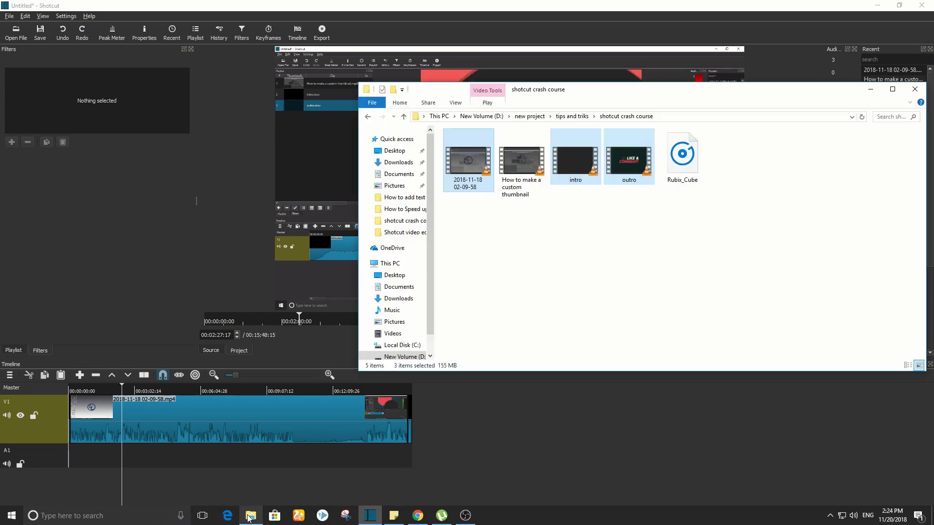
pyautogui.click(693, 142)
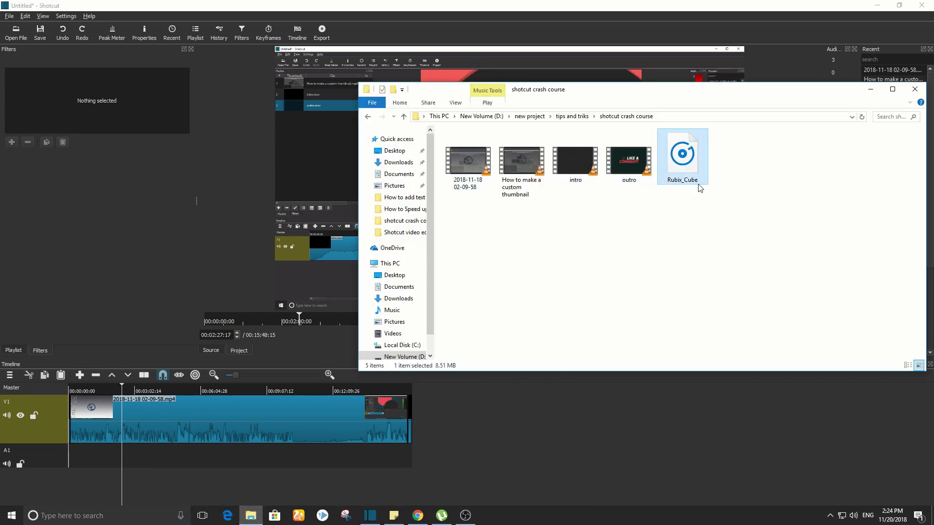
pyautogui.moveTo(699, 188); pyautogui.dragTo(191, 468)
pyautogui.click(160, 460)
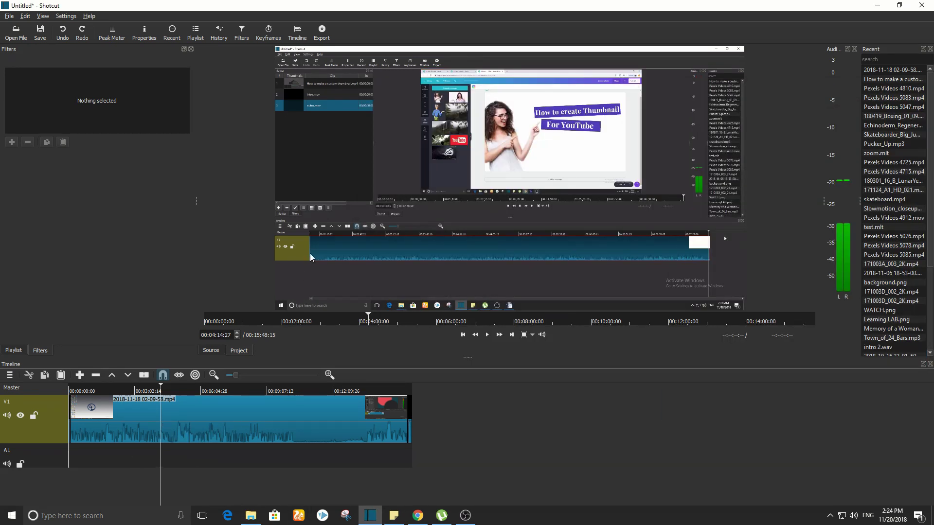
pyautogui.click(251, 515)
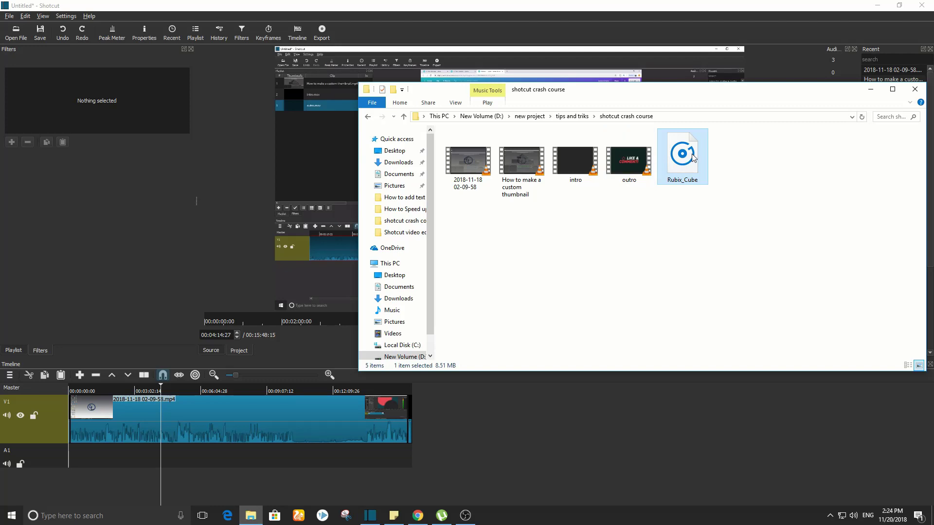
pyautogui.click(195, 33)
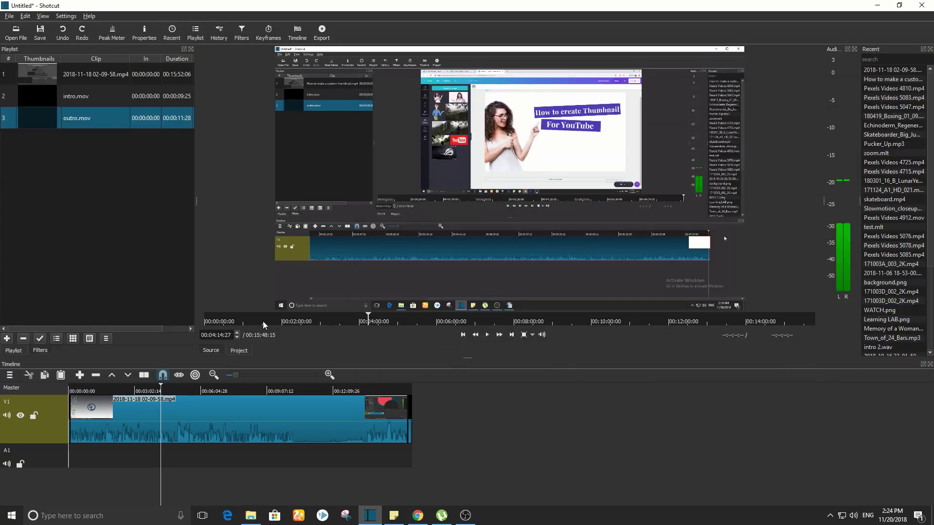
pyautogui.click(250, 516)
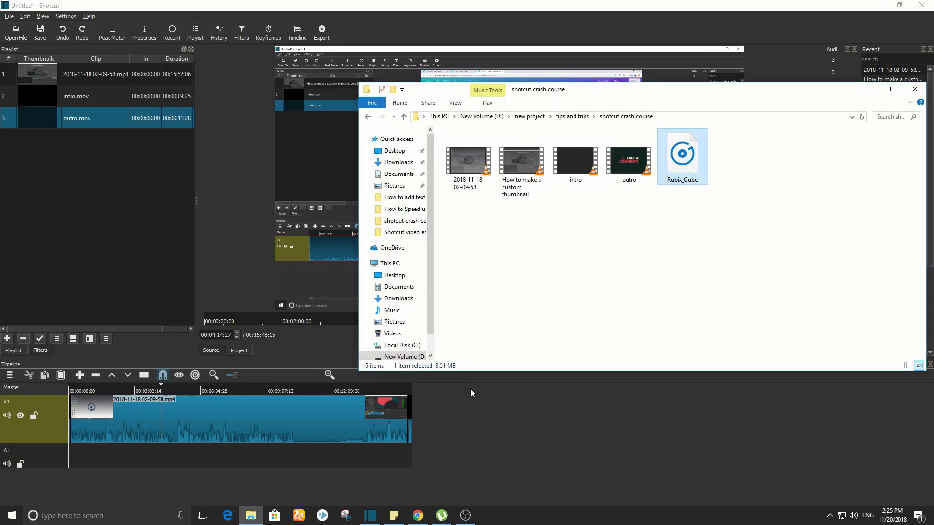
pyautogui.moveTo(471, 393); pyautogui.dragTo(71, 221)
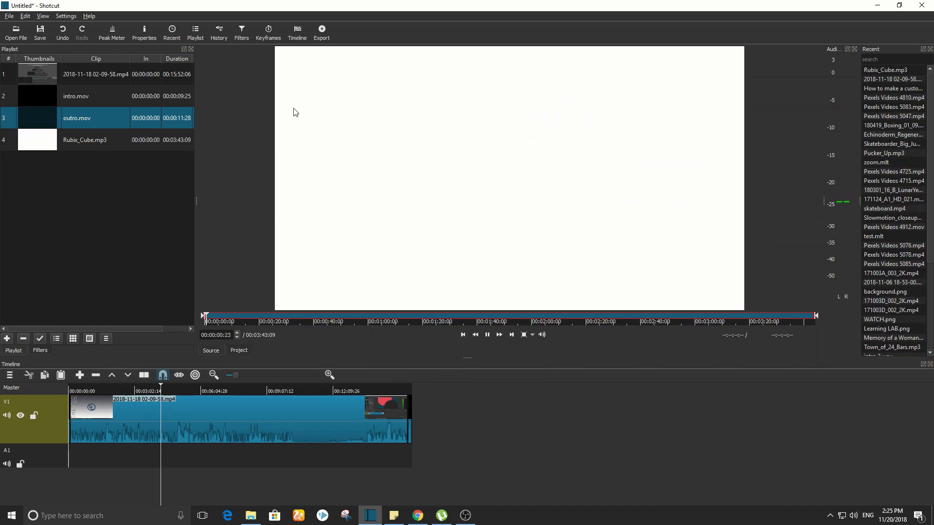
pyautogui.moveTo(83, 141)
pyautogui.mouseDown()
pyautogui.moveTo(234, 457)
pyautogui.moveTo(137, 458)
pyautogui.mouseUp()
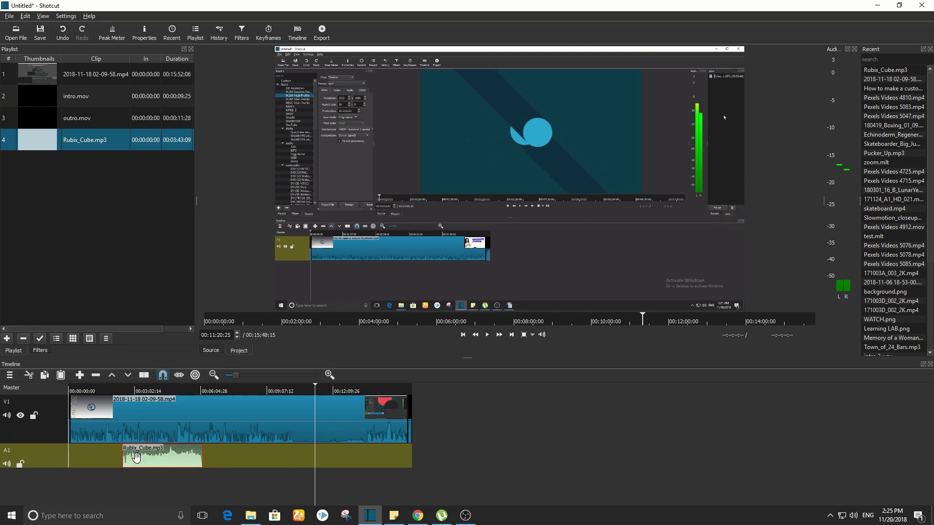
# Raise the preview volume to about -22 dB and play from around 2:47 to hear the music.
pyautogui.click(545, 337)
pyautogui.moveTo(546, 321); pyautogui.dragTo(546, 264)
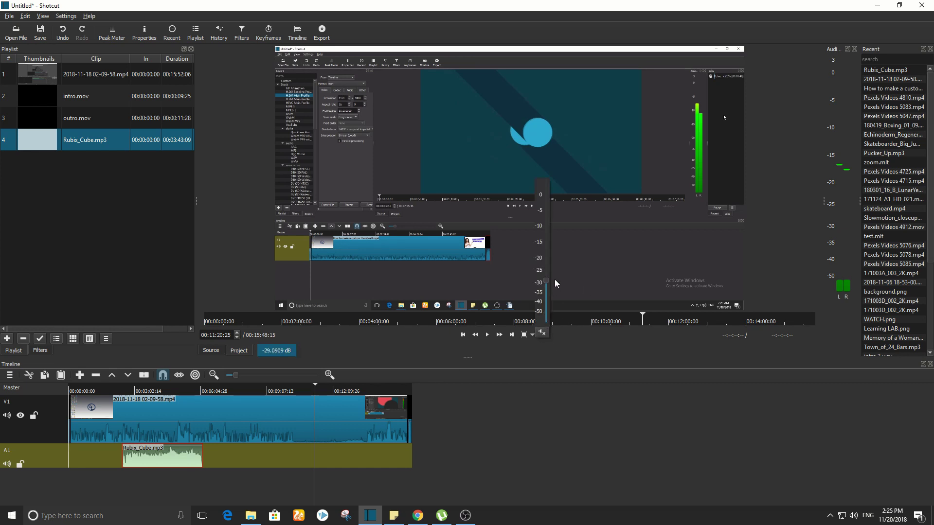
pyautogui.moveTo(285, 389); pyautogui.dragTo(130, 391)
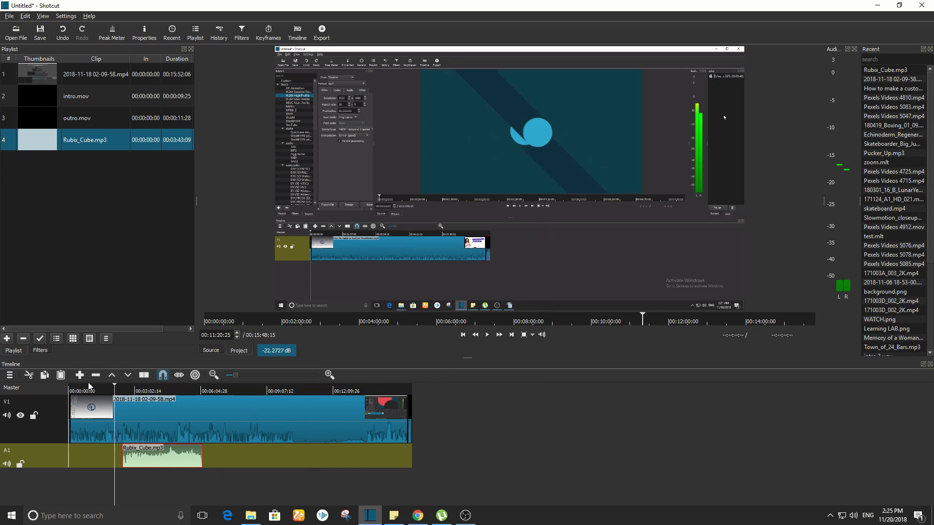
pyautogui.press('space')
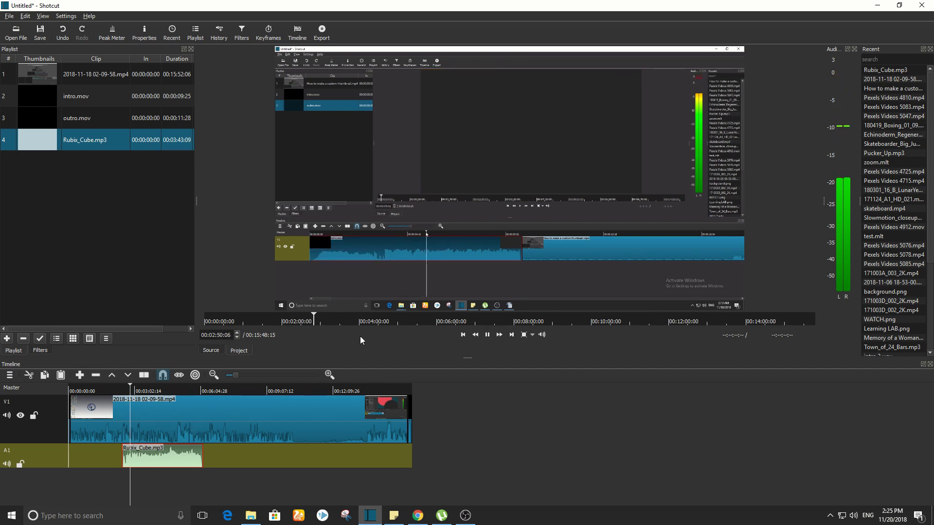
pyautogui.press('space')
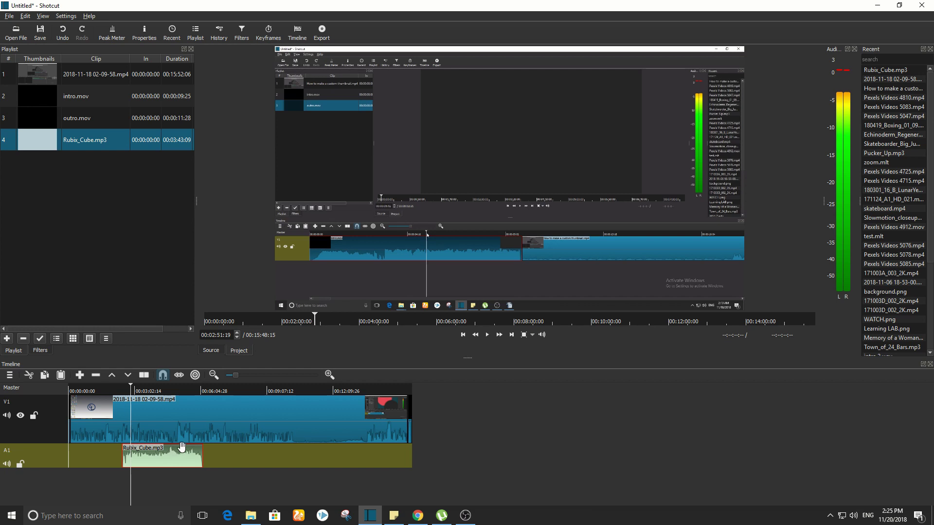
pyautogui.click(7, 339)
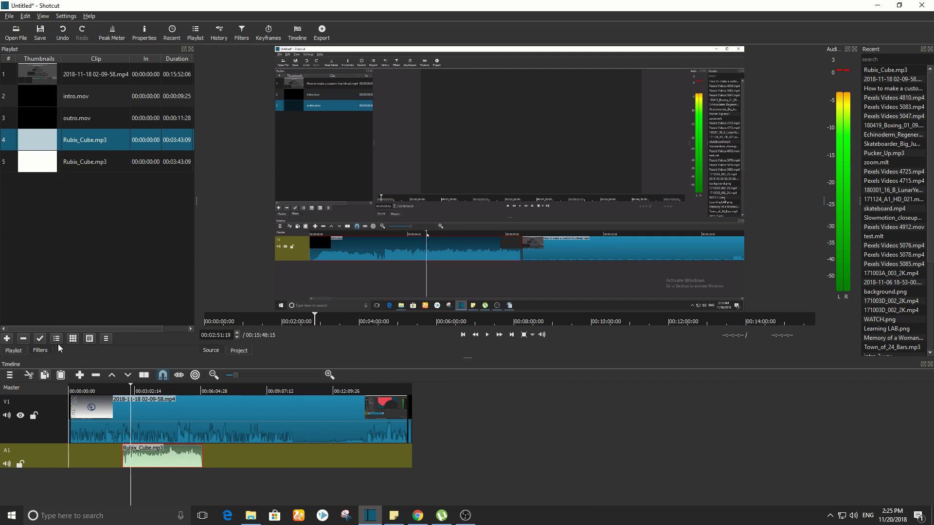
pyautogui.hotkey('ctrl', 'z')
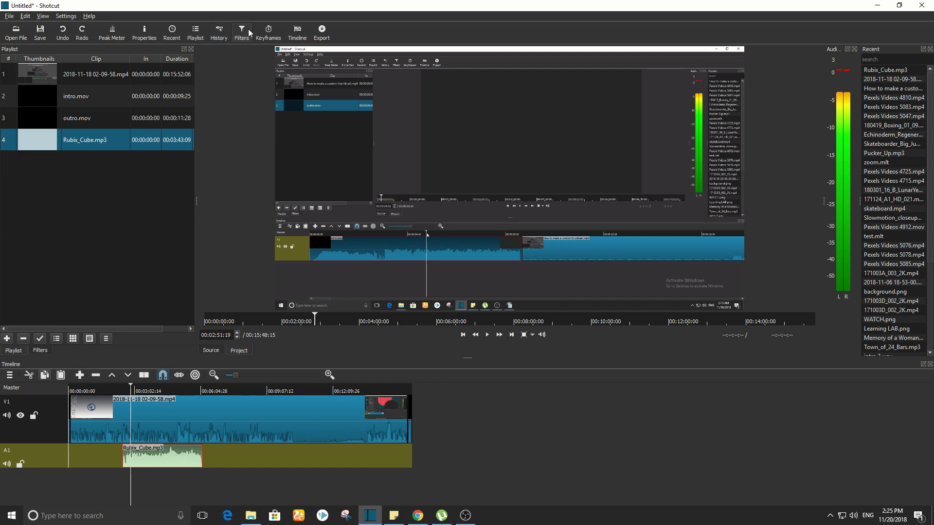
# Add a Gain / Volume audio filter to the Rubix_Cube.mp3 clip.
pyautogui.click(242, 32)
pyautogui.click(12, 141)
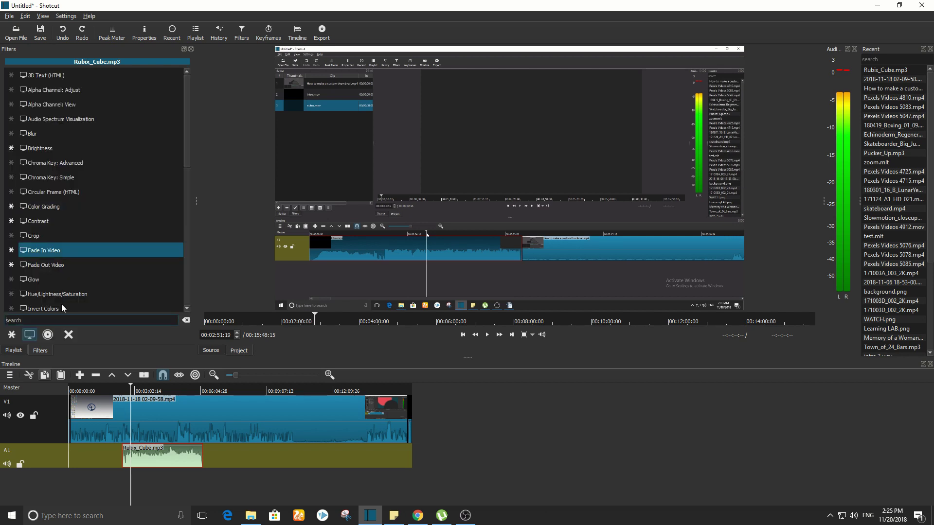
pyautogui.click(48, 337)
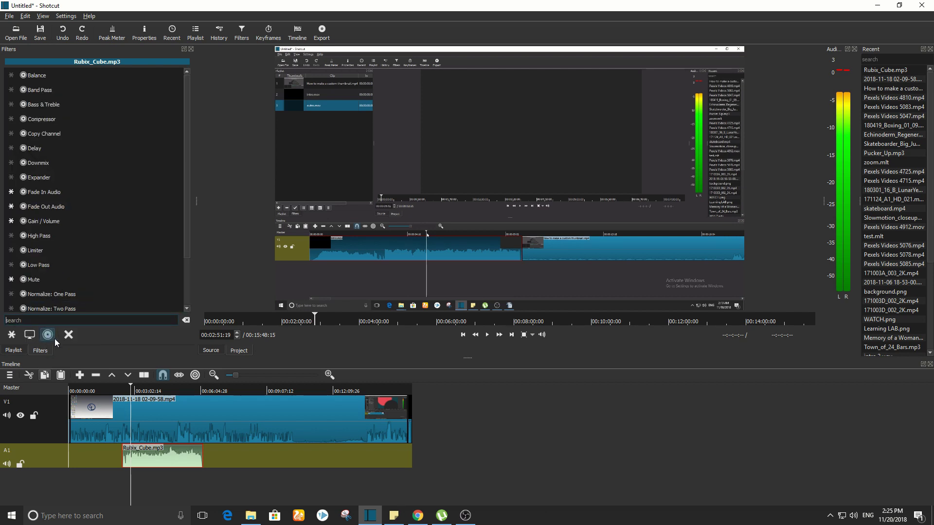
pyautogui.click(63, 222)
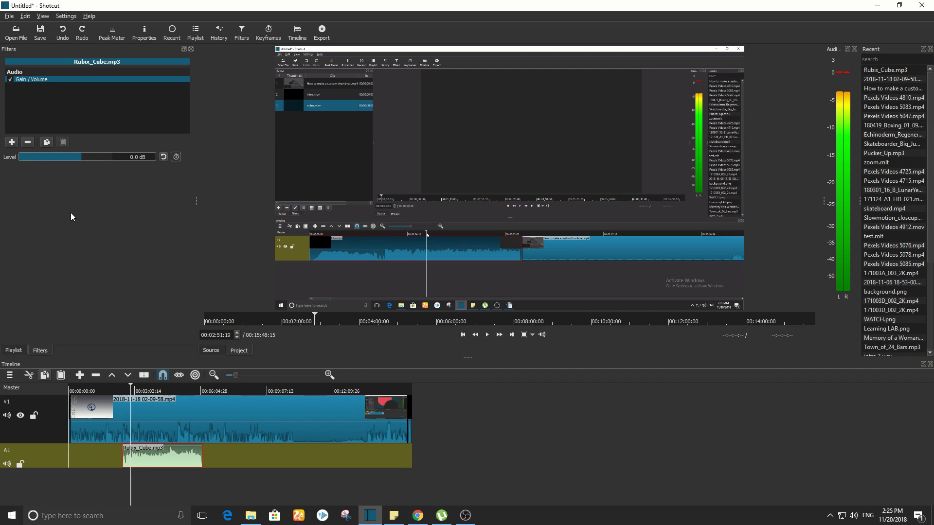
# Set the music's gain to -27.3 dB, previewing playback to compare levels.
pyautogui.click(487, 335)
pyautogui.click(487, 335)
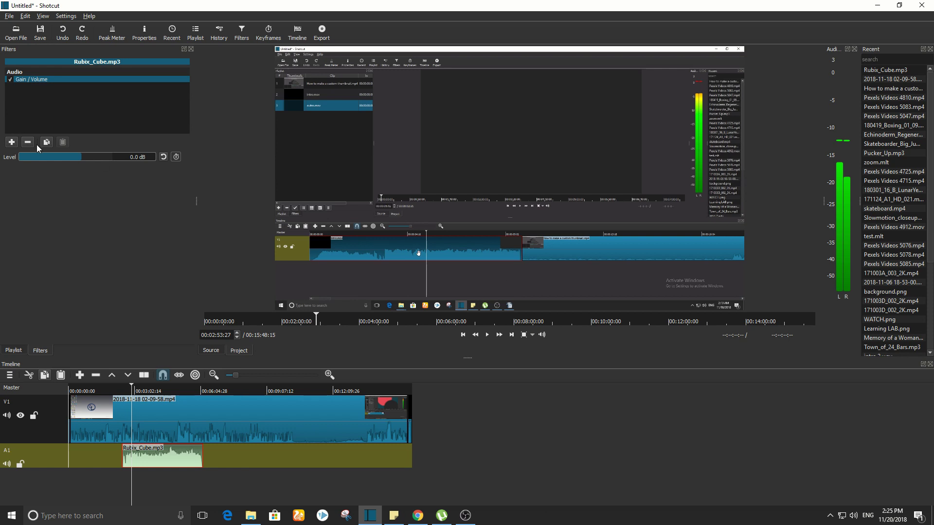
pyautogui.moveTo(49, 156); pyautogui.dragTo(30, 160)
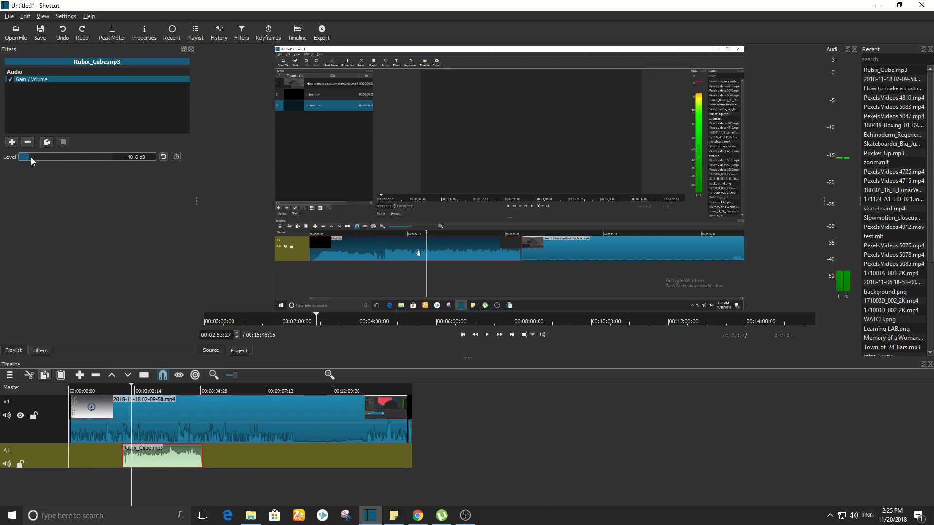
pyautogui.click(487, 336)
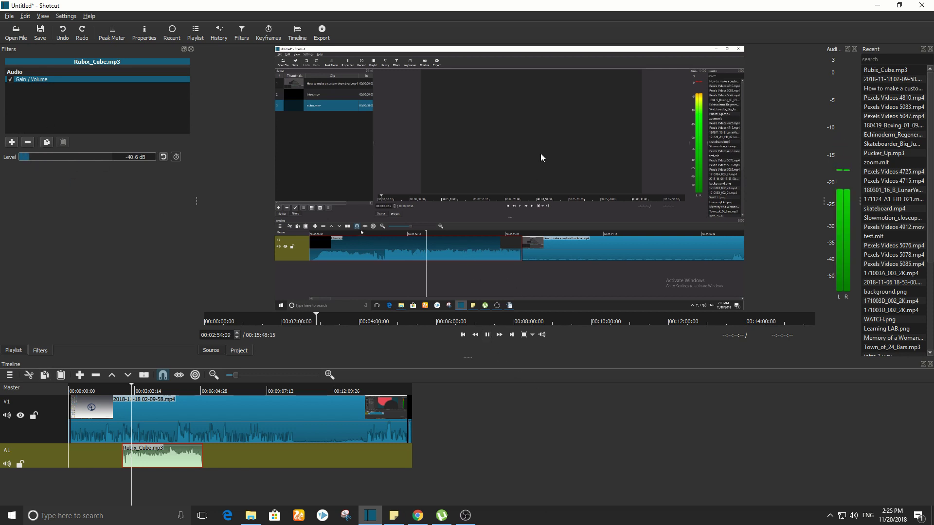
pyautogui.press('space')
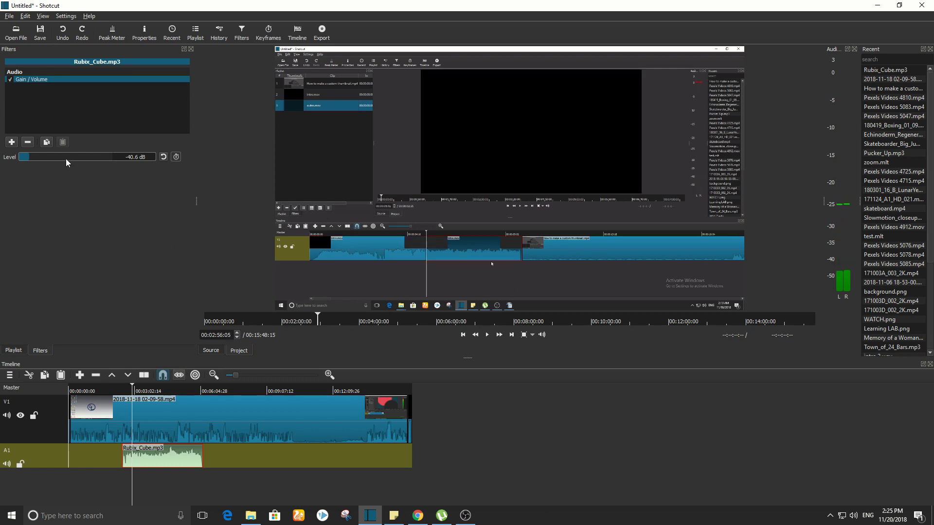
pyautogui.click(46, 157)
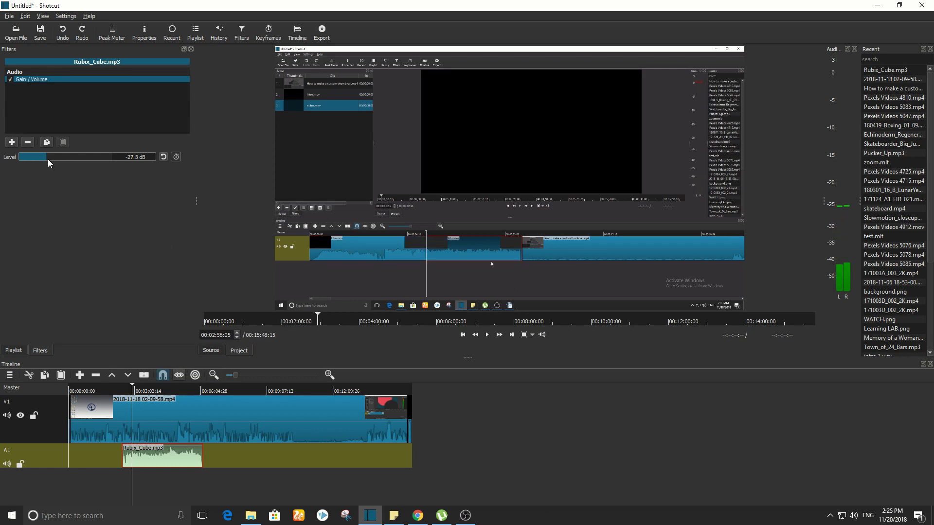
pyautogui.click(487, 334)
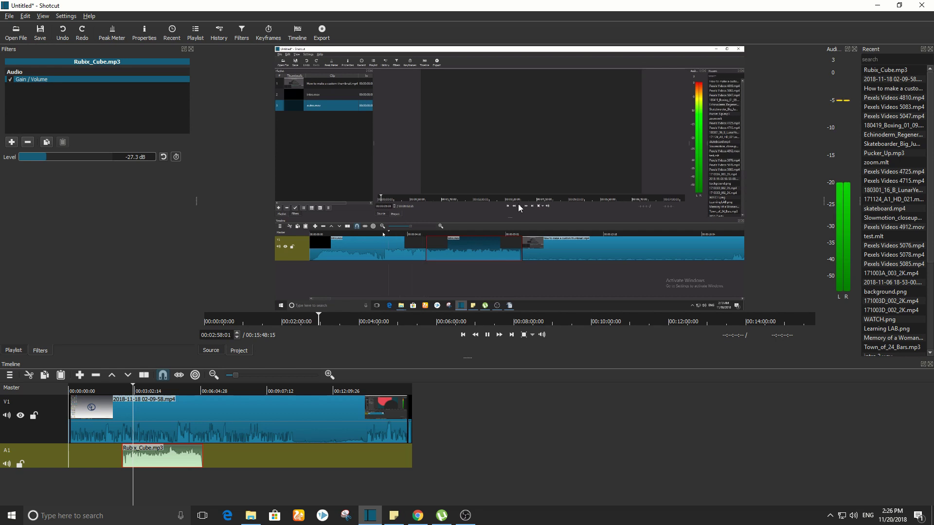
pyautogui.press('space')
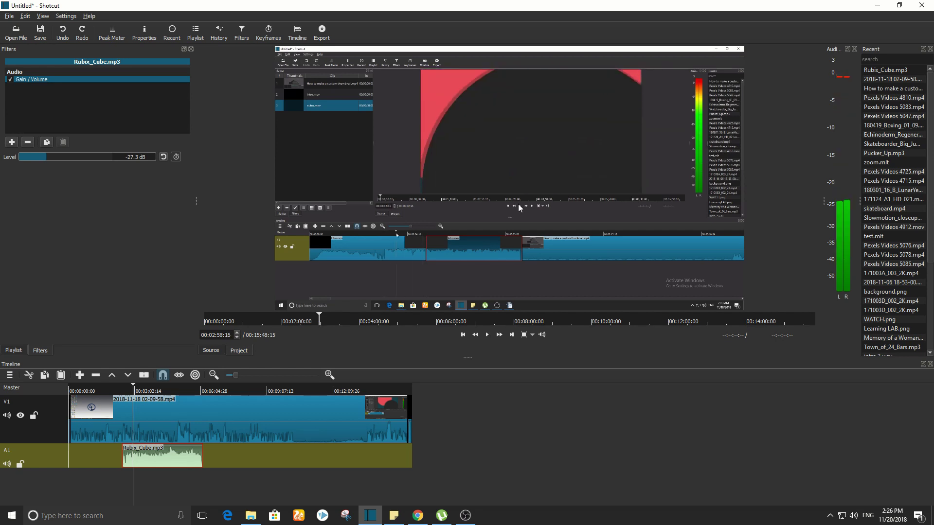
pyautogui.press('space')
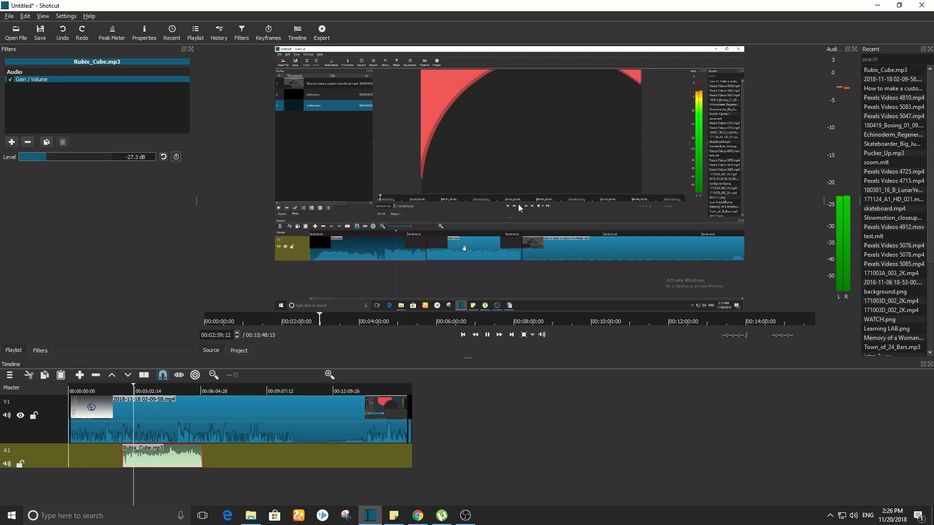
pyautogui.press('space')
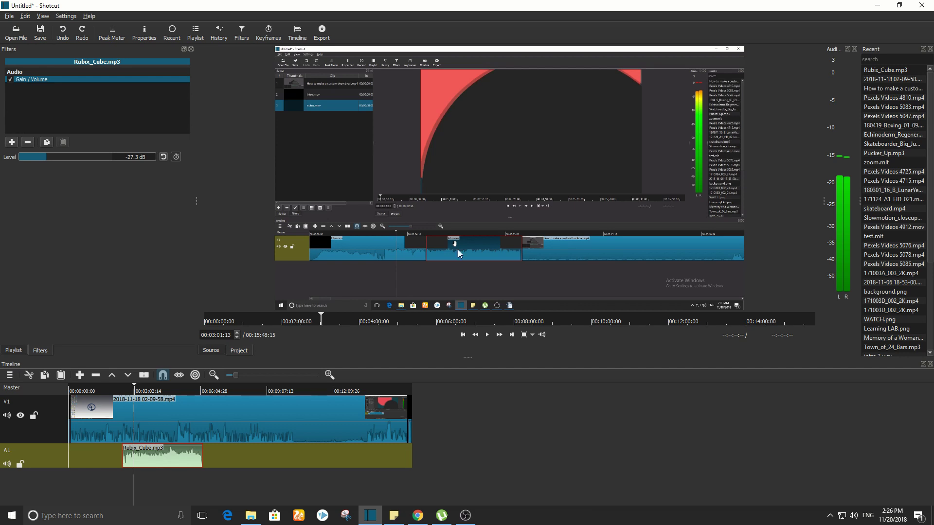
# Delete the Rubix_Cube.mp3 clip from the timeline and zoom the timeline in.
pyautogui.press('Delete')
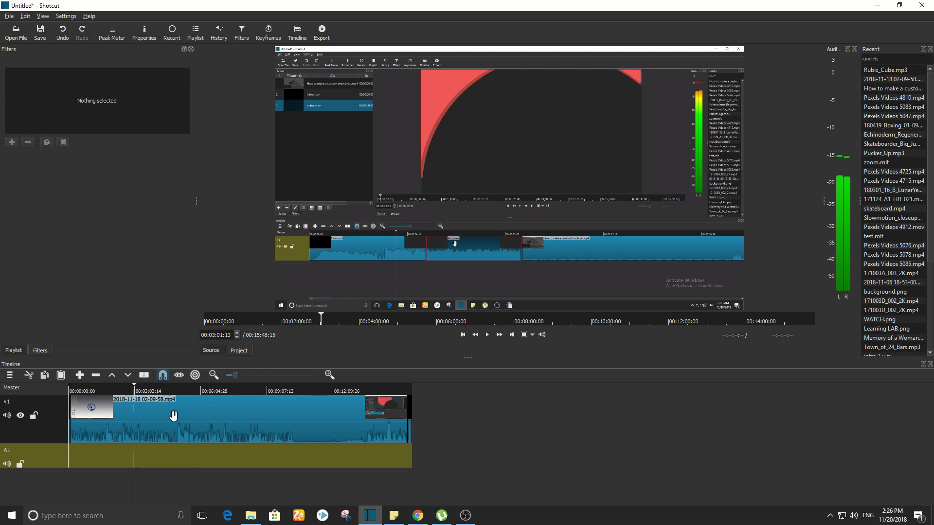
pyautogui.moveTo(132, 390); pyautogui.dragTo(104, 390)
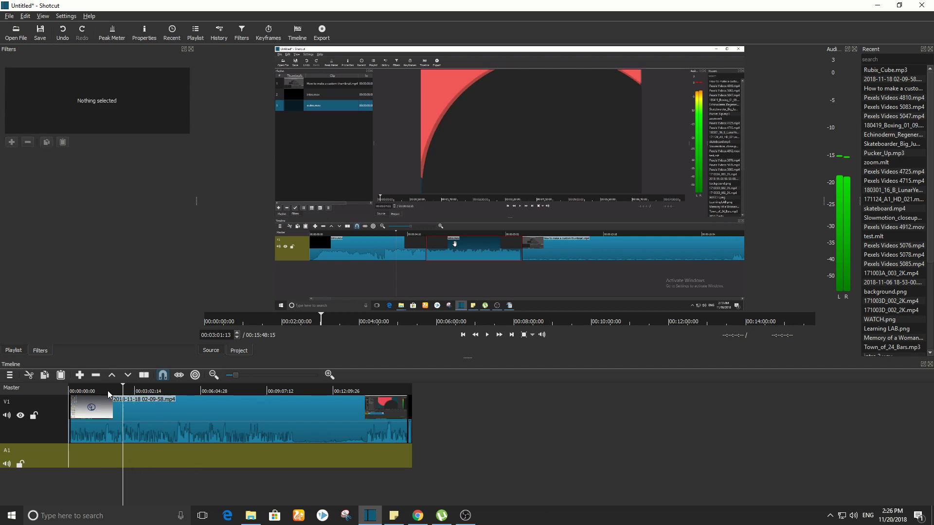
pyautogui.click(246, 377)
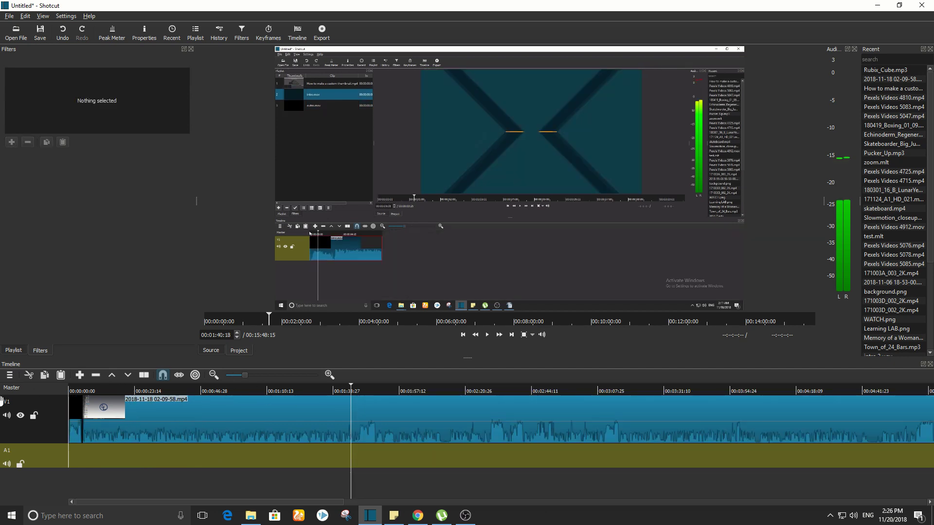
# Play the first few seconds of the project from 0, then bring up the Export settings.
pyautogui.moveTo(78, 392); pyautogui.dragTo(72, 392)
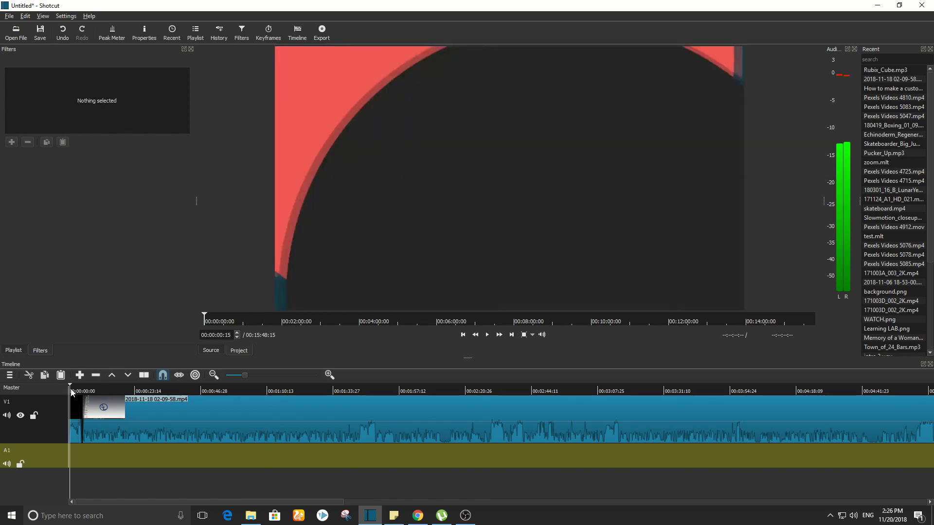
pyautogui.press('space')
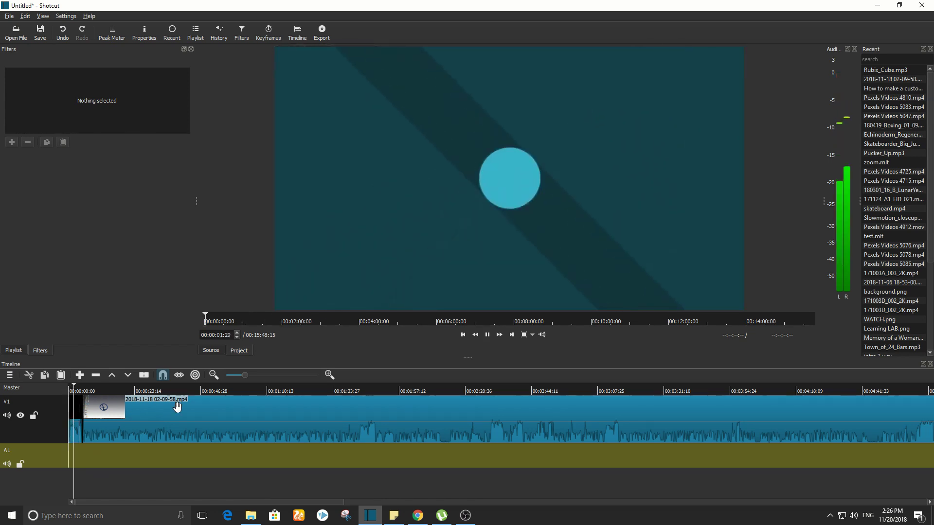
pyautogui.press('space')
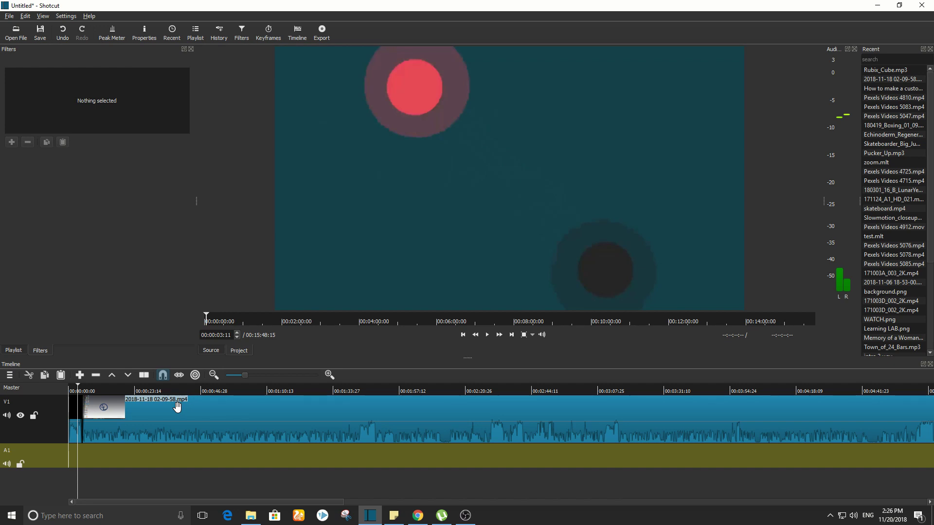
pyautogui.click(322, 32)
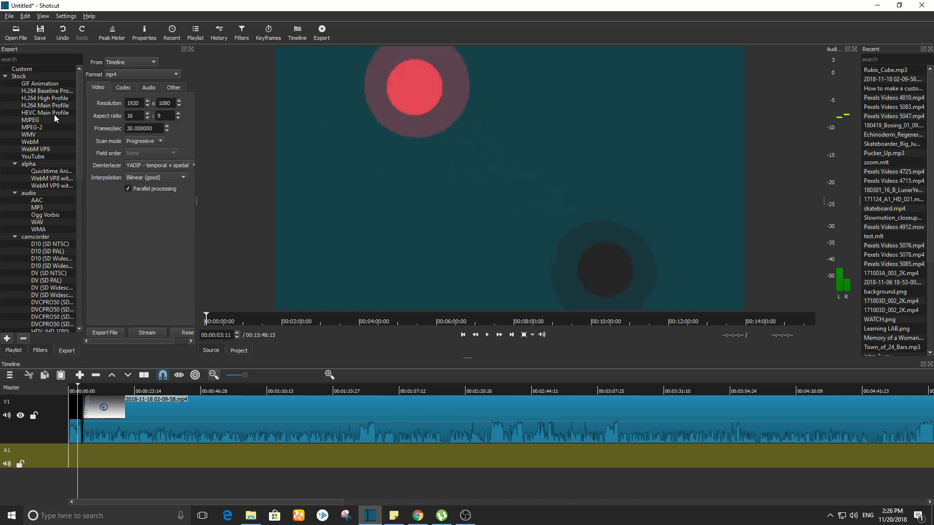
# Choose the Stock H.264 High Profile preset, keep mp4 format, review Codec and Audio, then start Export File.
pyautogui.click(45, 99)
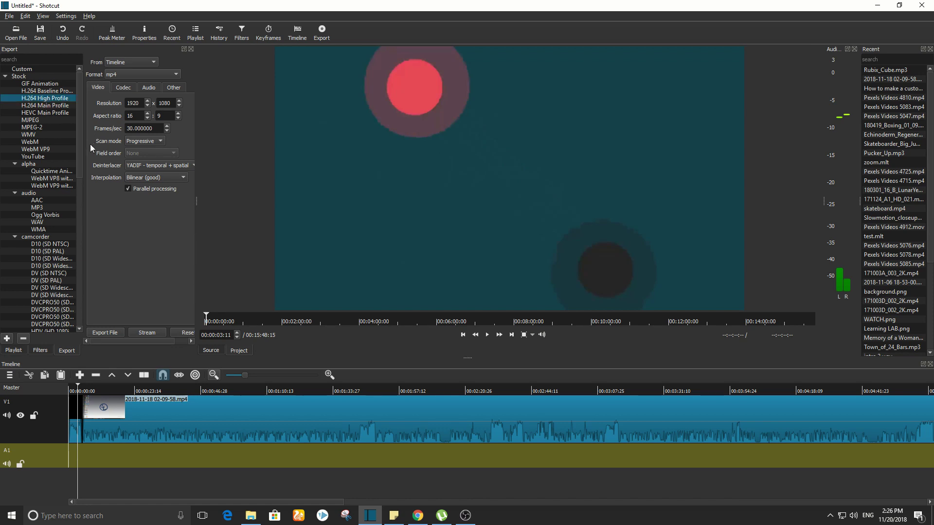
pyautogui.click(129, 62)
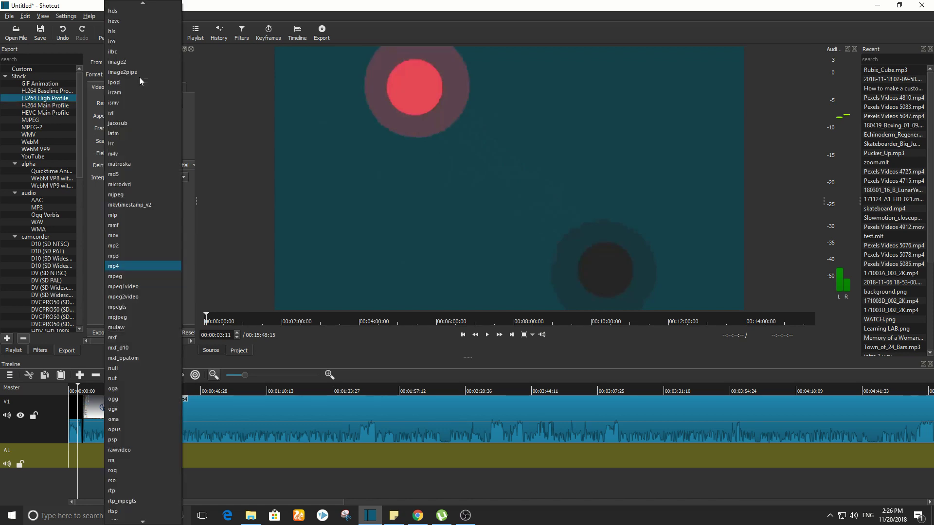
pyautogui.click(156, 267)
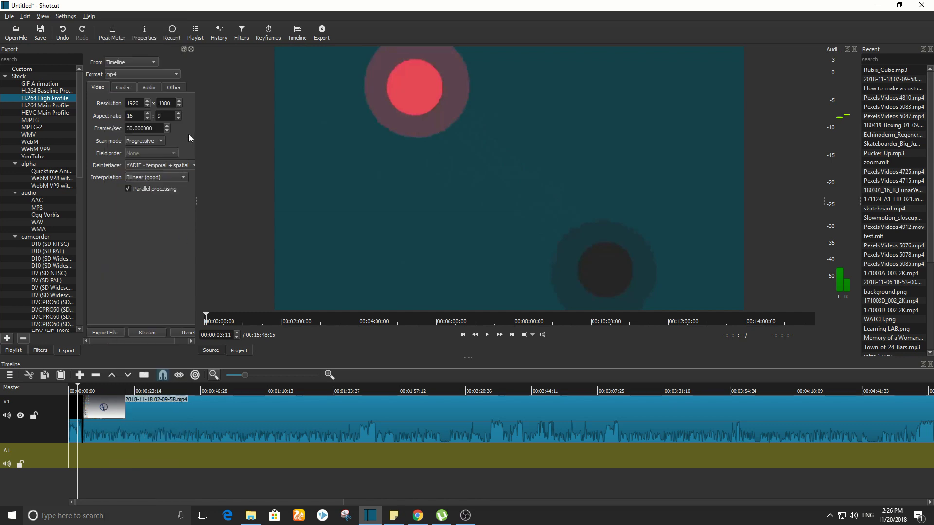
pyautogui.click(122, 89)
pyautogui.click(149, 88)
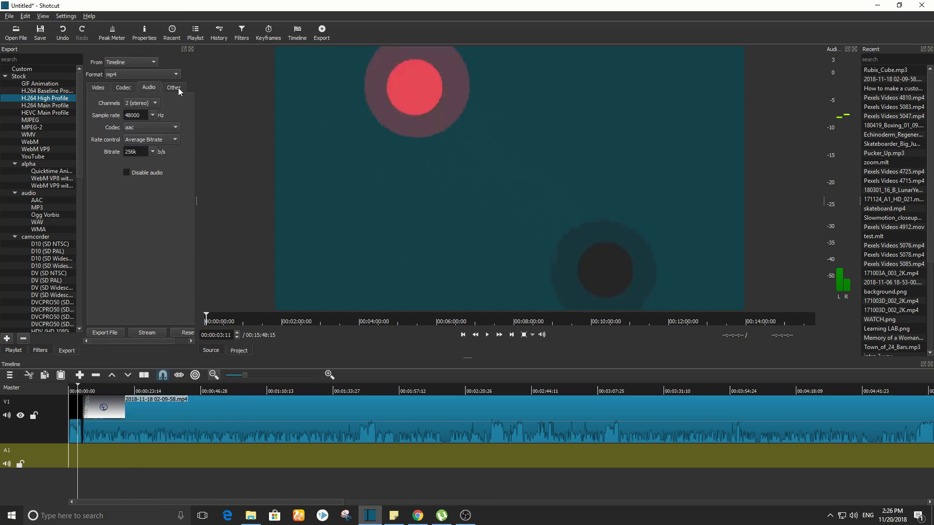
pyautogui.click(97, 88)
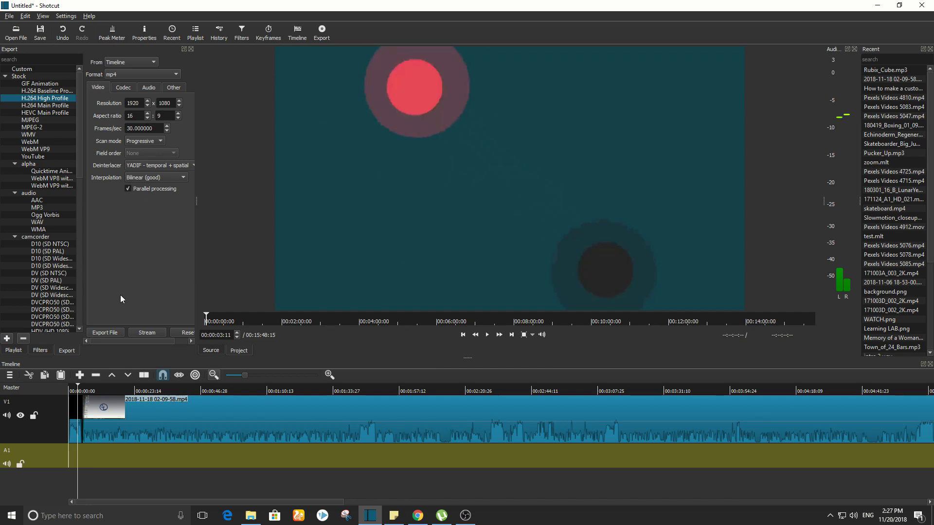
pyautogui.click(112, 333)
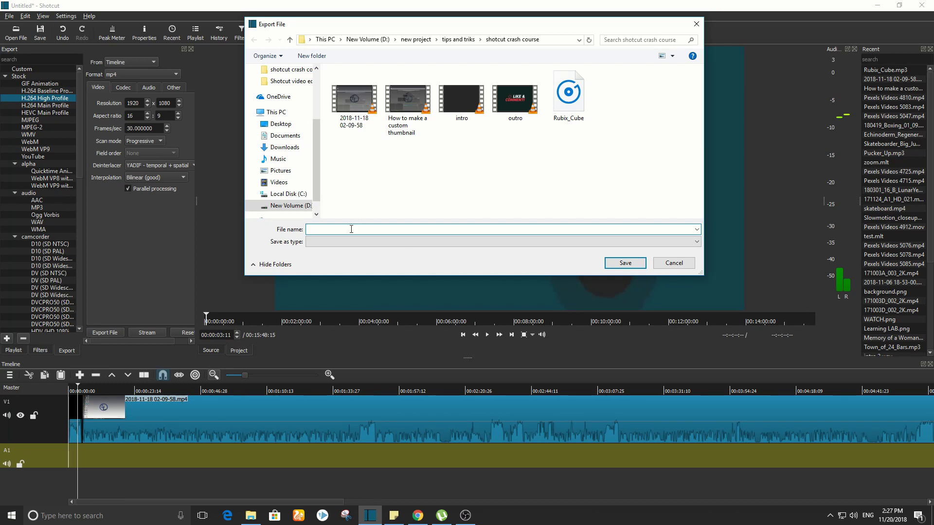
# Save the export as 'vid' and let the mp4 render job finish.
pyautogui.write('vi')
pyautogui.write('d')
pyautogui.click(625, 262)
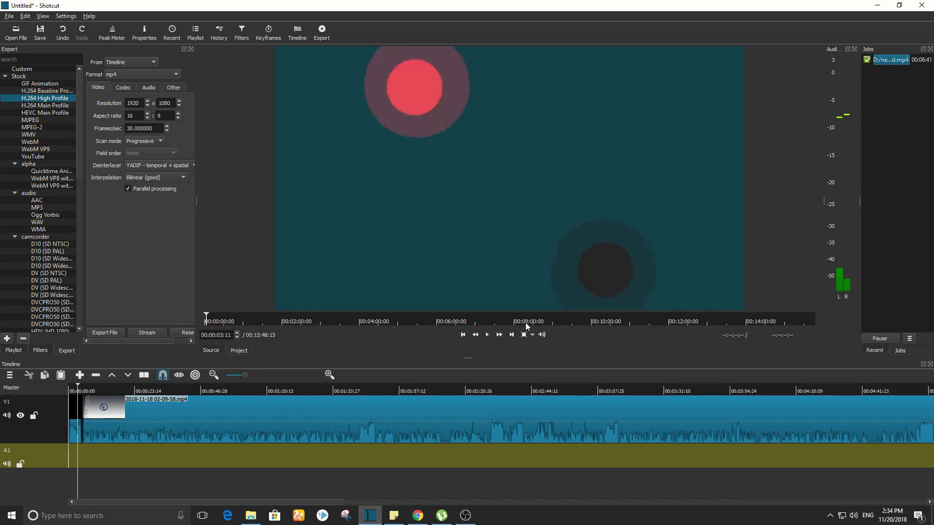
# Open the exported vid file from the shotcut crash course folder for playback.
pyautogui.click(251, 515)
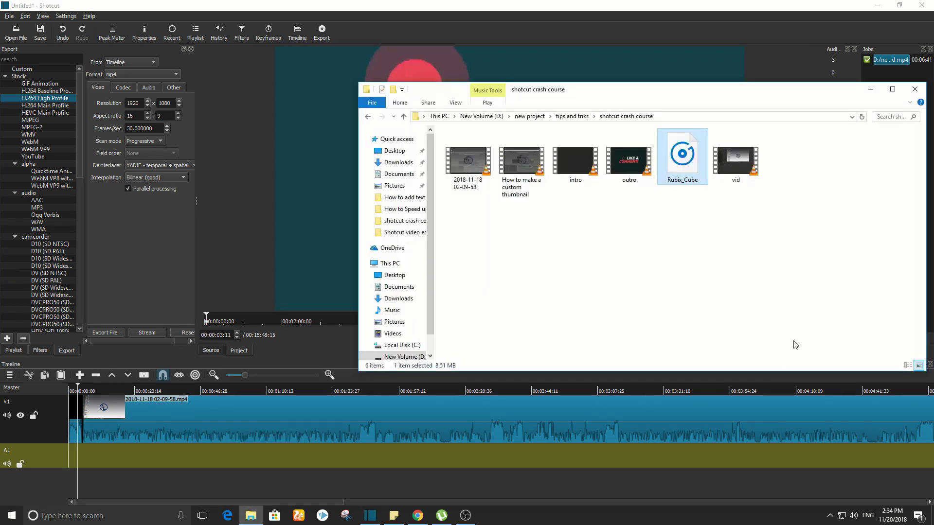
pyautogui.click(768, 308)
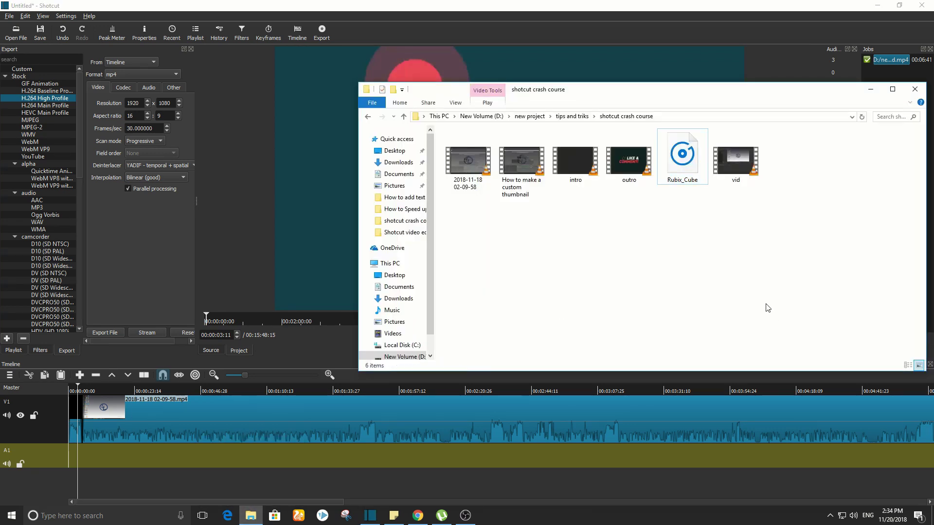
pyautogui.click(744, 165)
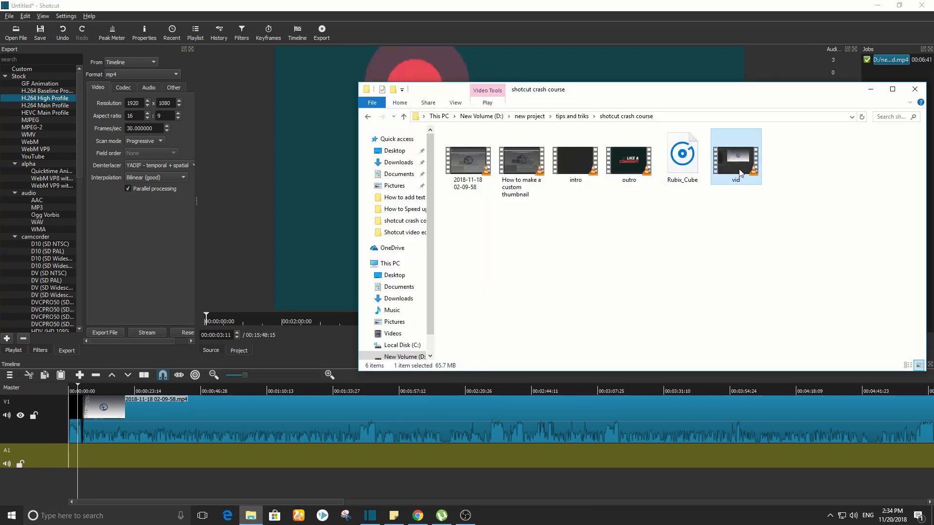
pyautogui.doubleClick(741, 173)
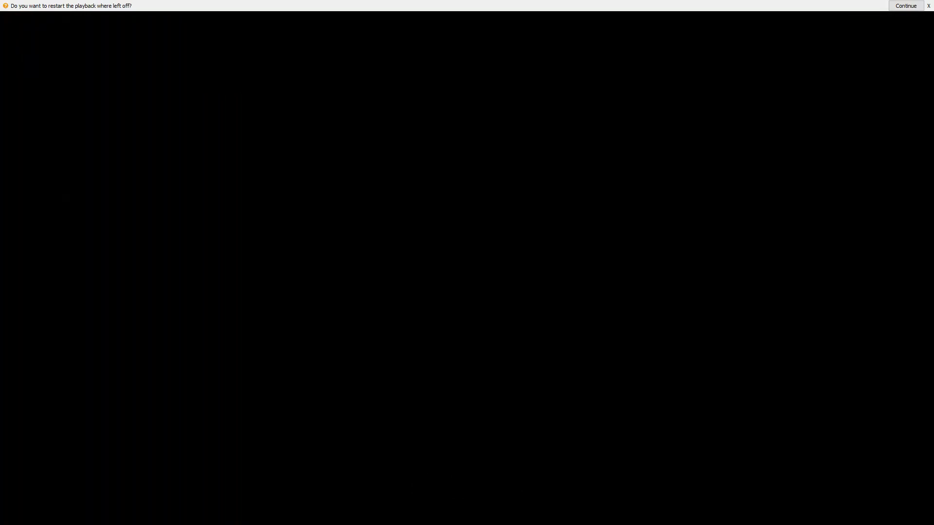
# Dismiss VLC's resume prompt, skip ahead to 00:45 and leave fullscreen.
pyautogui.press('space')
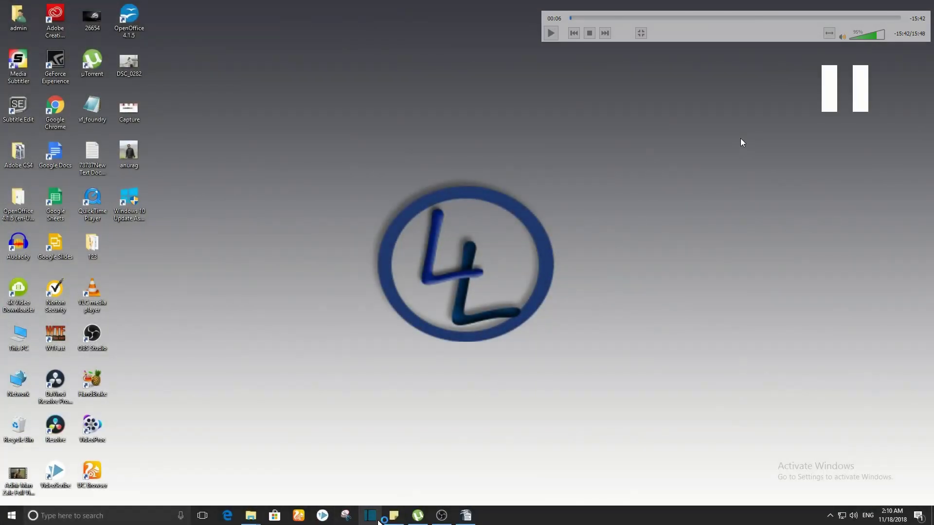
pyautogui.moveTo(583, 17); pyautogui.dragTo(605, 18)
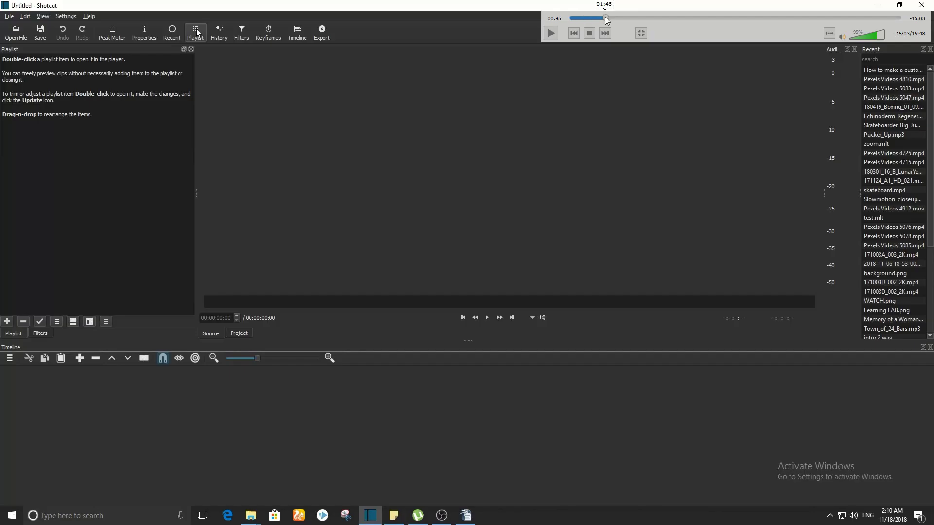
pyautogui.press('Escape')
# Jump to 14:54 and 15:32, pause on the SUBSCRIBE outro, and close VLC.
pyautogui.click(848, 485)
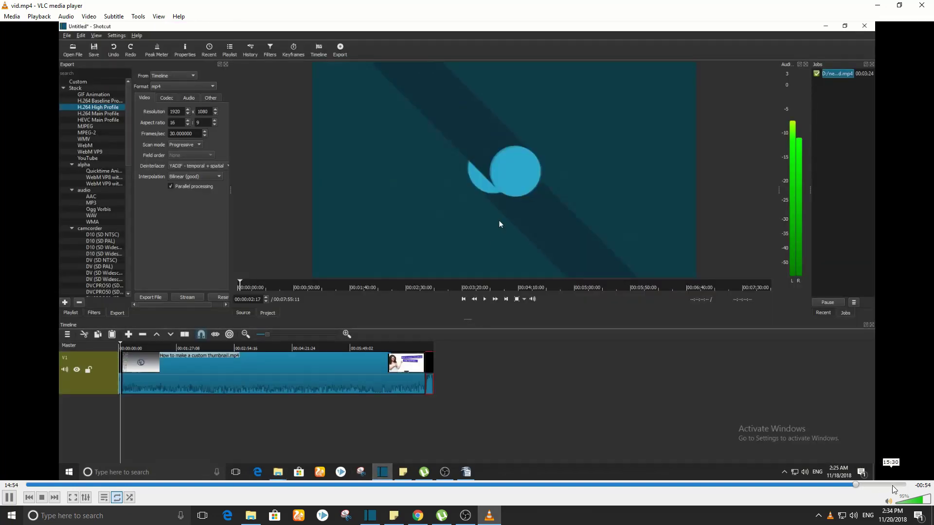
pyautogui.click(892, 486)
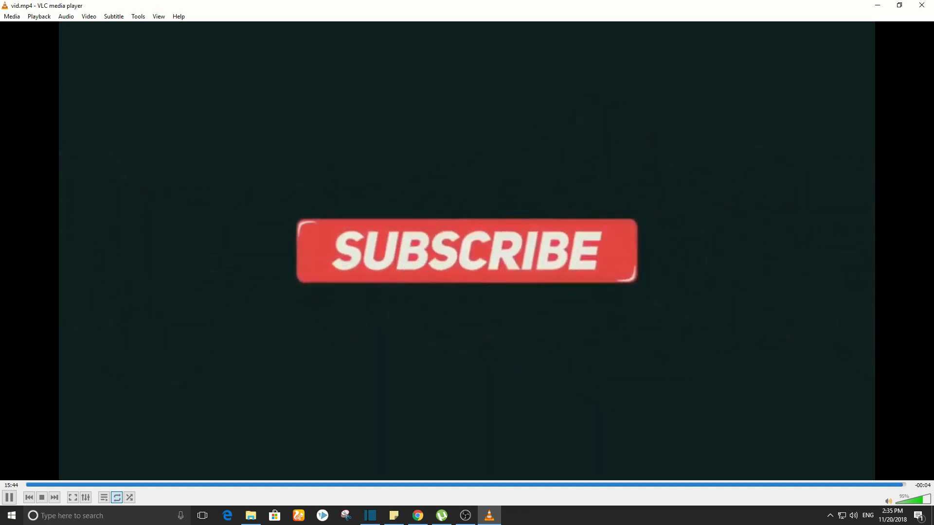
pyautogui.press('space')
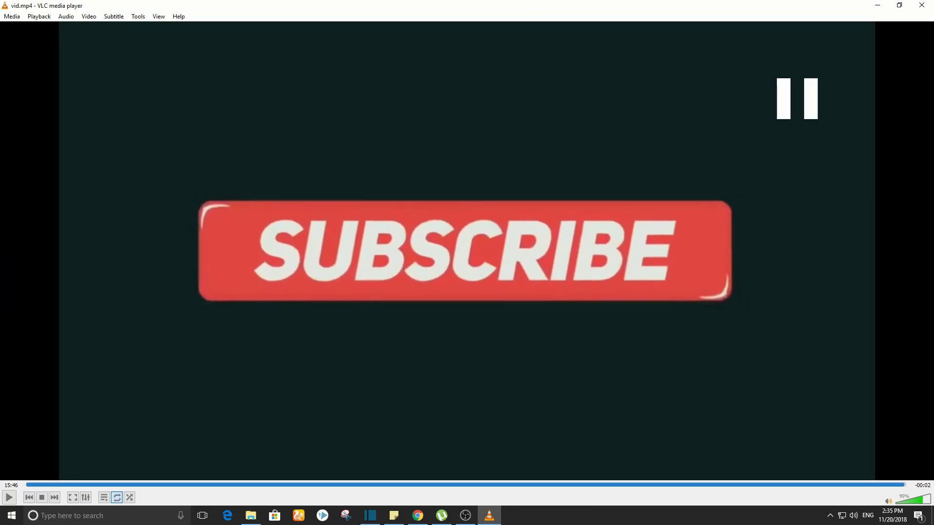
pyautogui.click(922, 5)
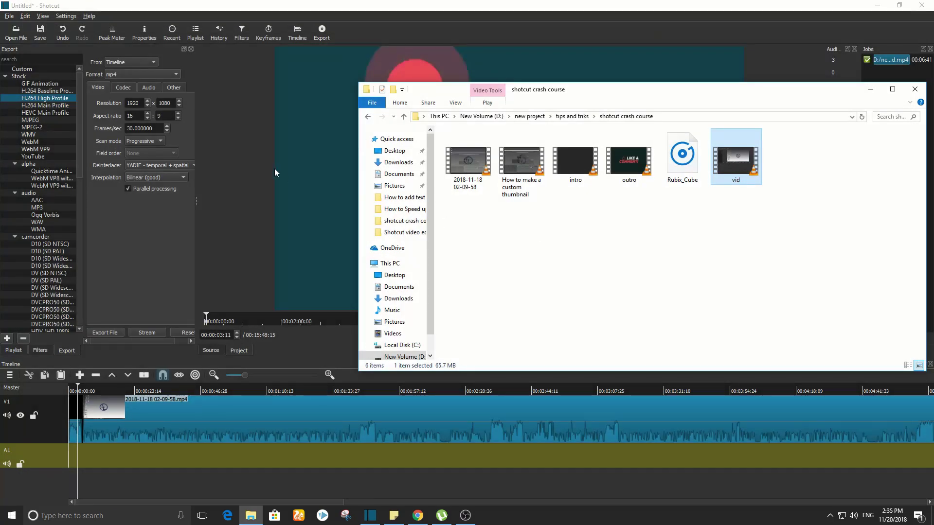
# Return to the Shotcut editor window in front of File Explorer.
pyautogui.click(235, 177)
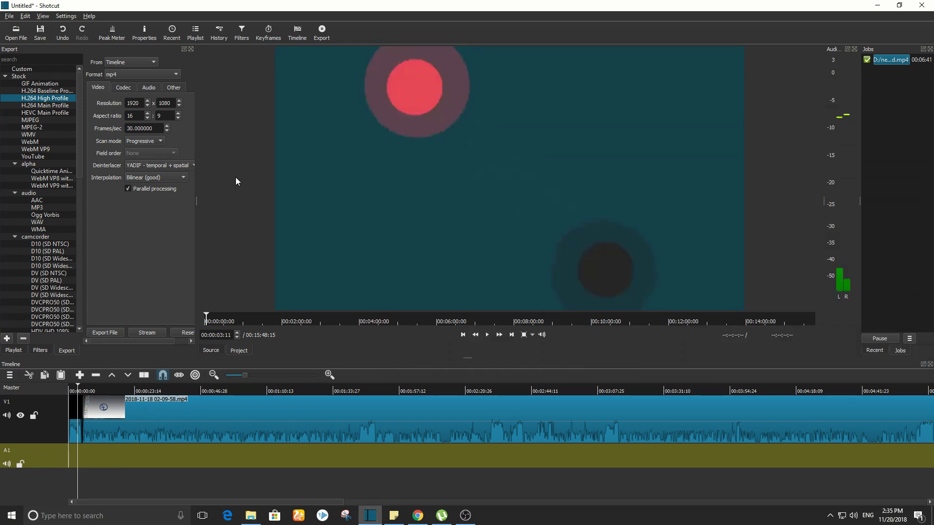